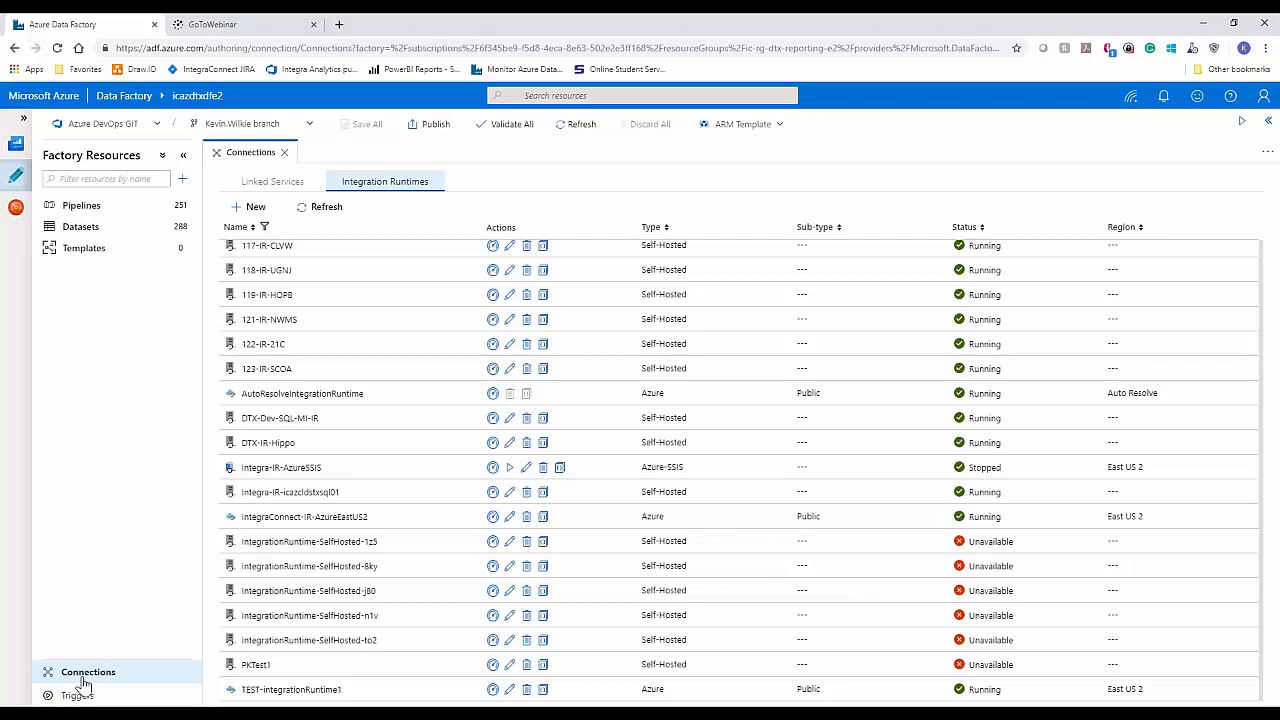
# Step: Review the settings, nodes, auto-update and sharing options of the DTX-Dev-SQL-MI-IR integration runtime, then close it without changes
pyautogui.click(88, 680)
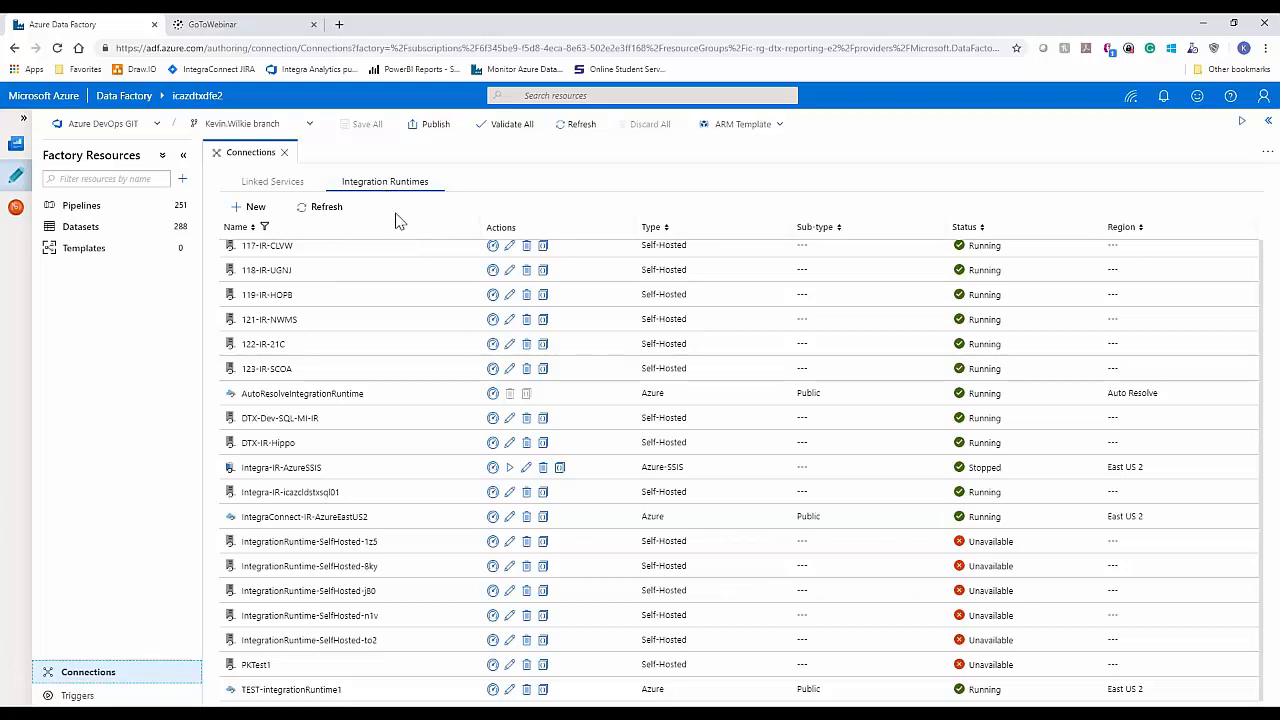
pyautogui.click(410, 296)
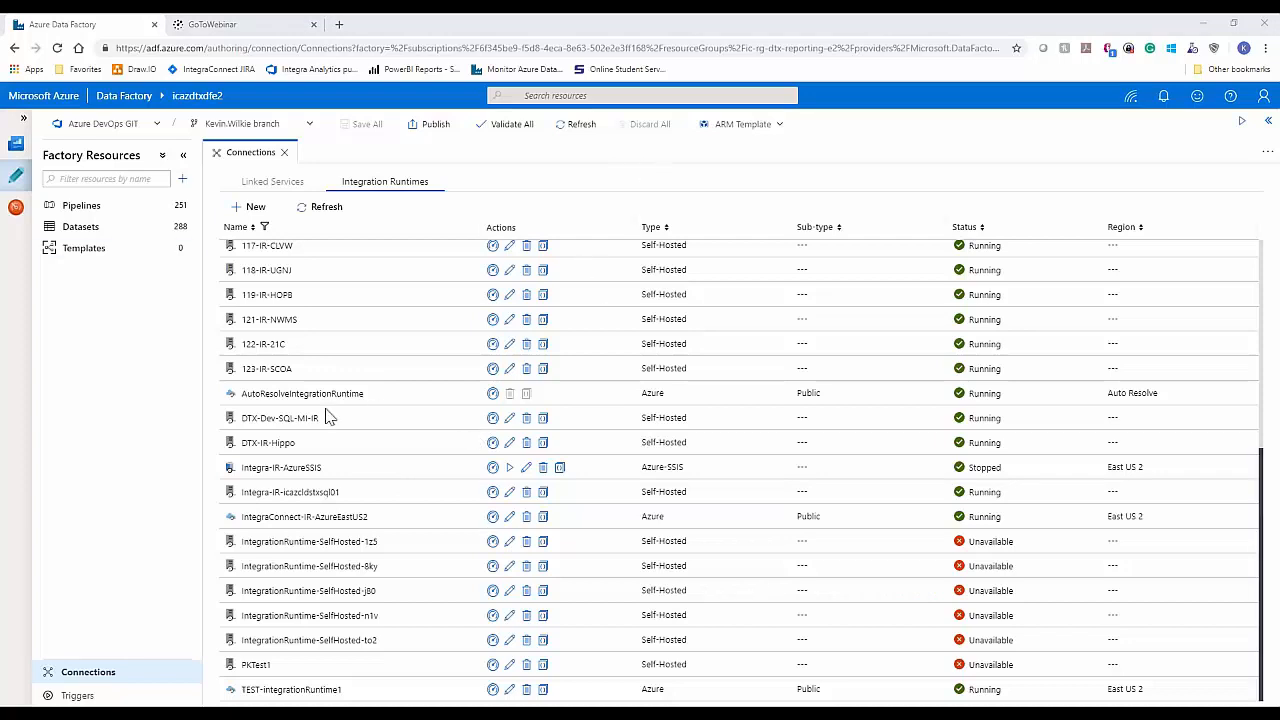
pyautogui.click(511, 424)
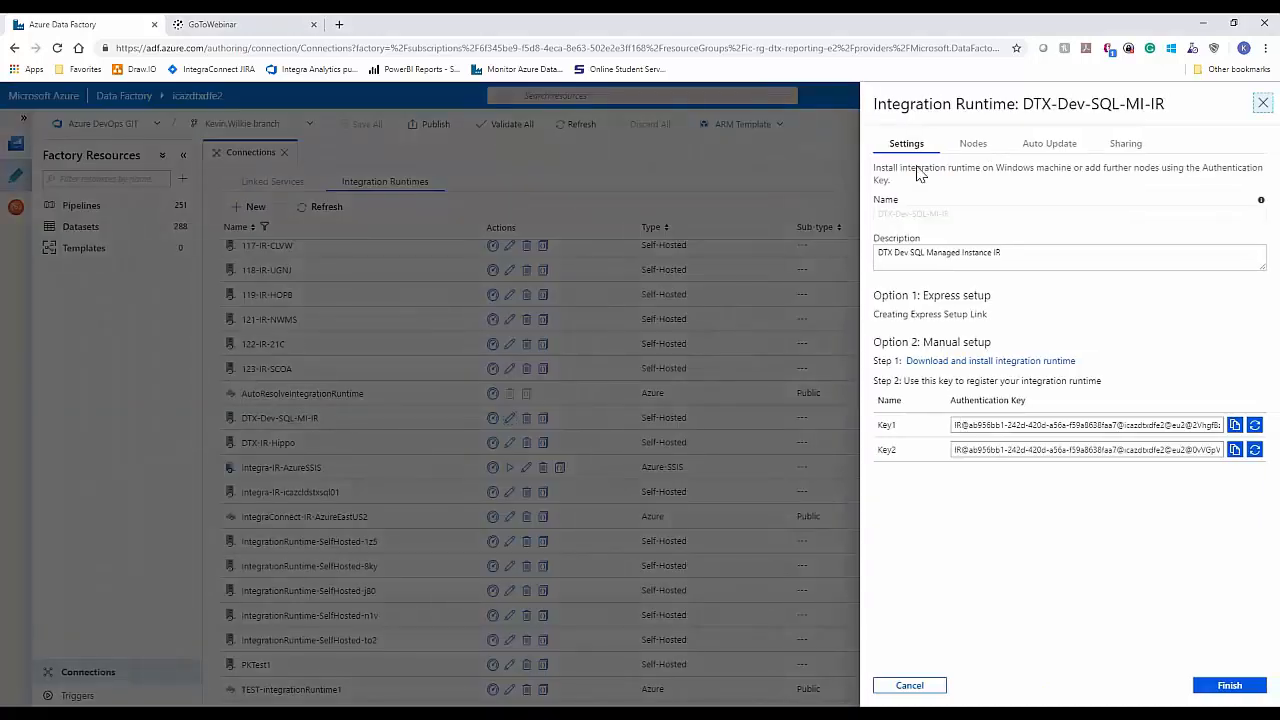
pyautogui.click(974, 146)
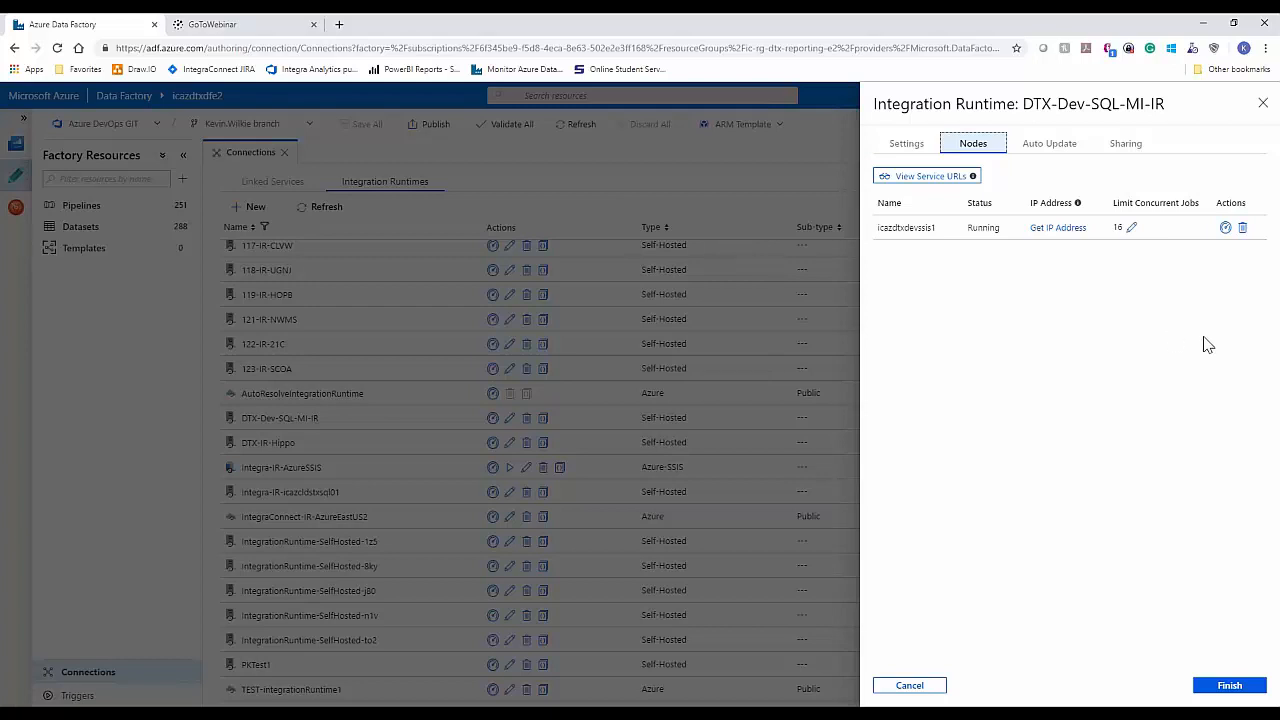
pyautogui.click(1061, 152)
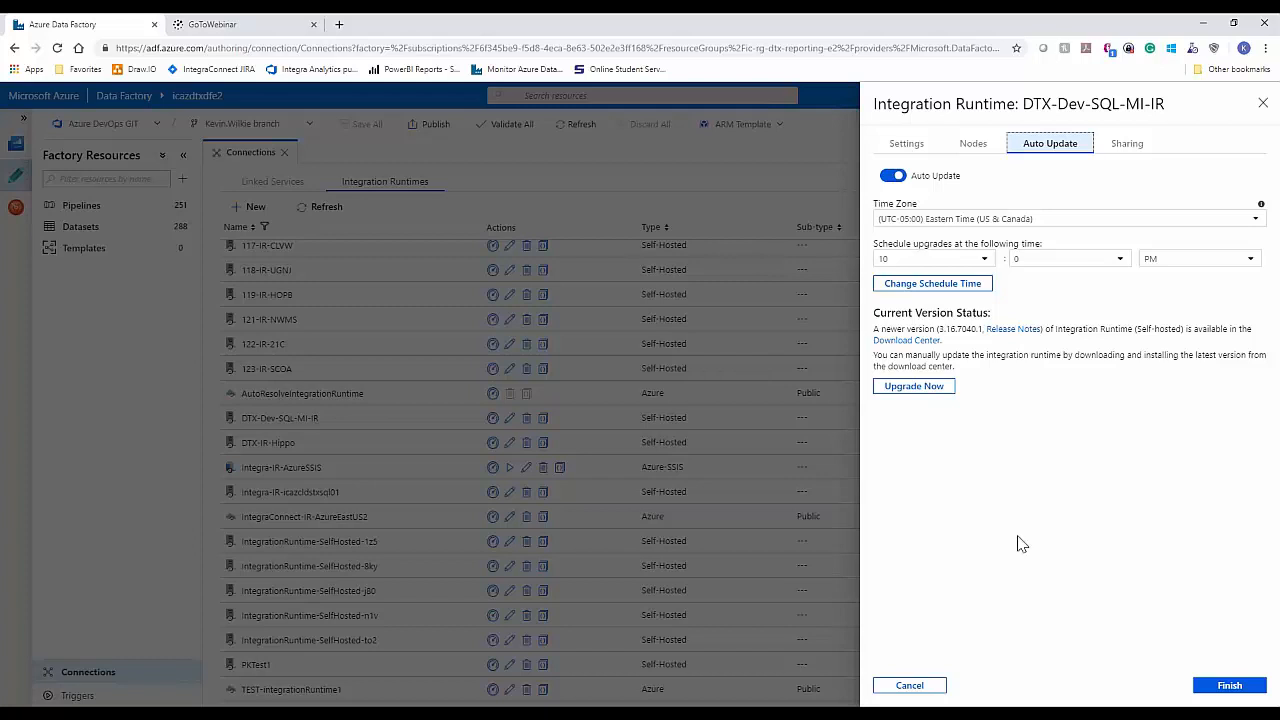
pyautogui.click(1122, 146)
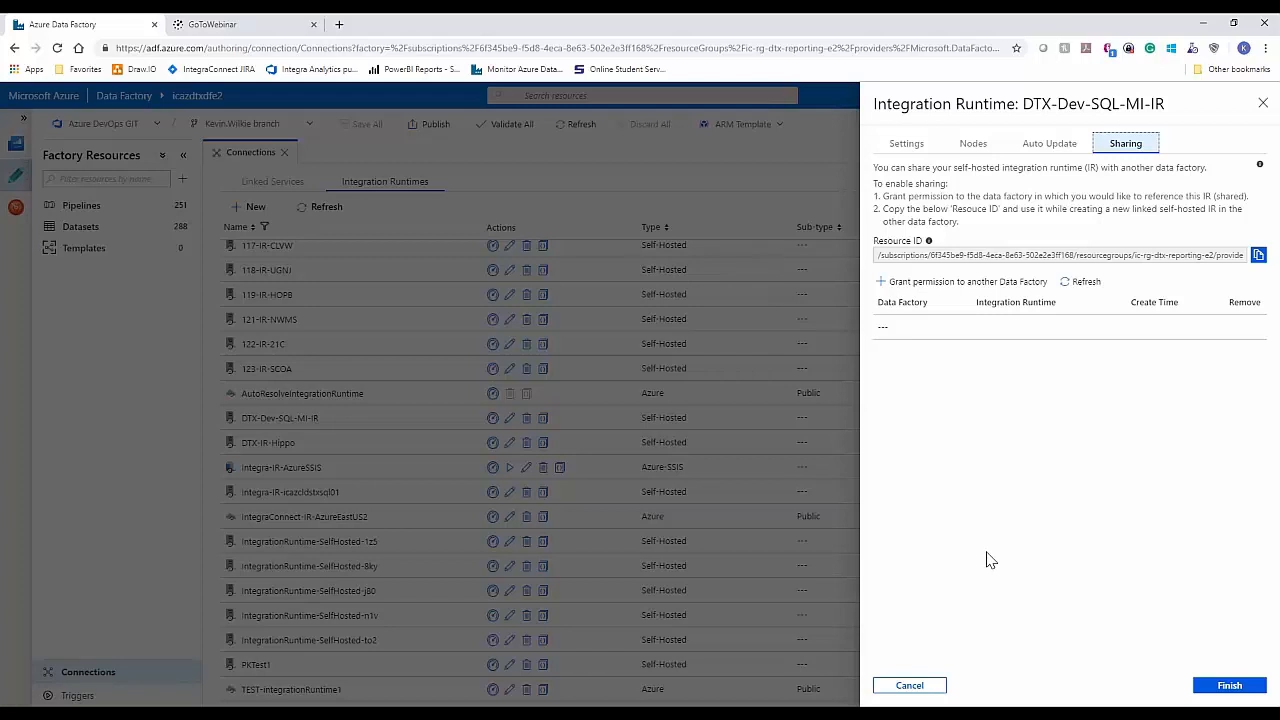
pyautogui.click(909, 686)
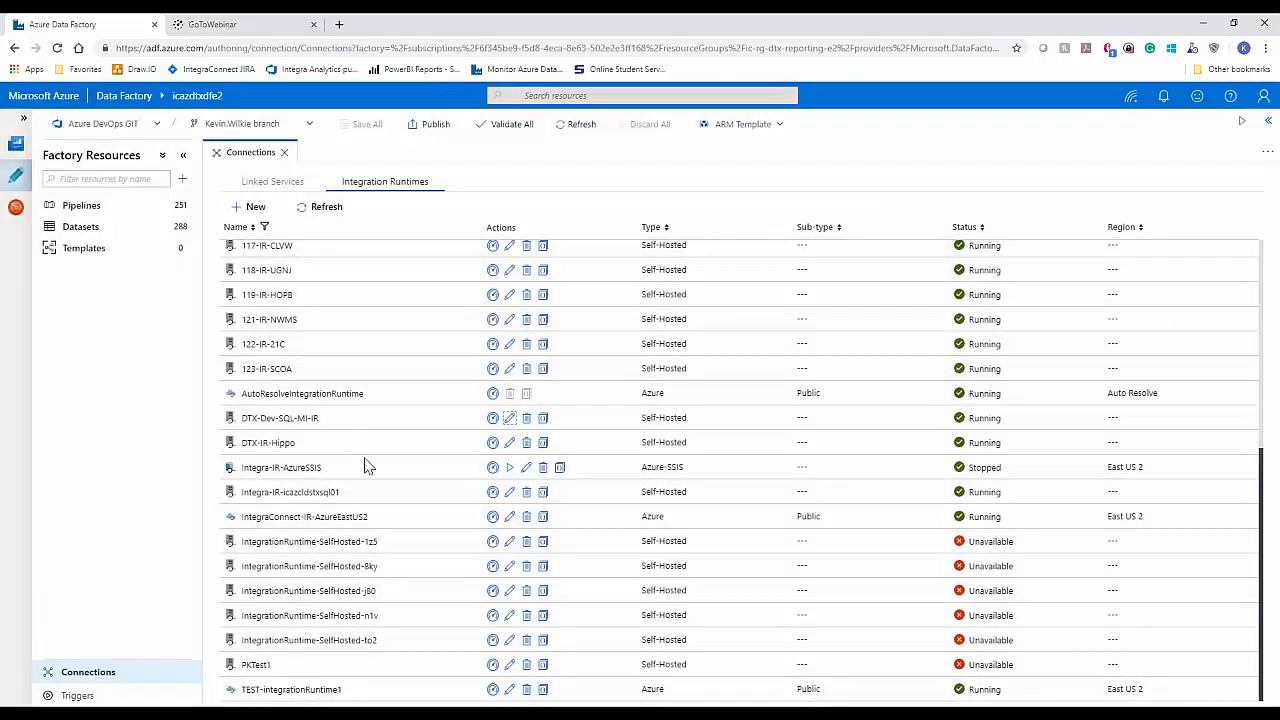
# Step: Check the resource monitor and node details of the DTX-Dev-SQL-MI-IR integration runtime, then return to the factory connections
pyautogui.click(492, 420)
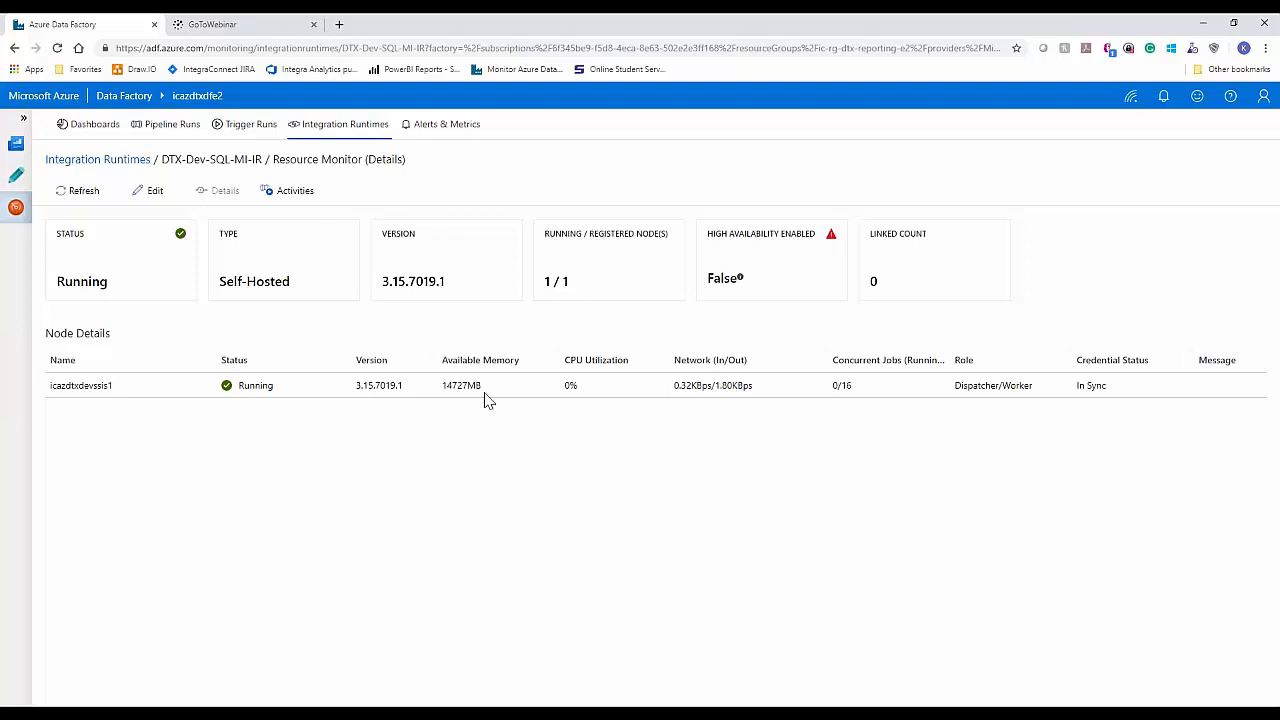
pyautogui.moveTo(497, 391)
pyautogui.mouseDown()
pyautogui.moveTo(449, 380)
pyautogui.moveTo(488, 394)
pyautogui.mouseUp()
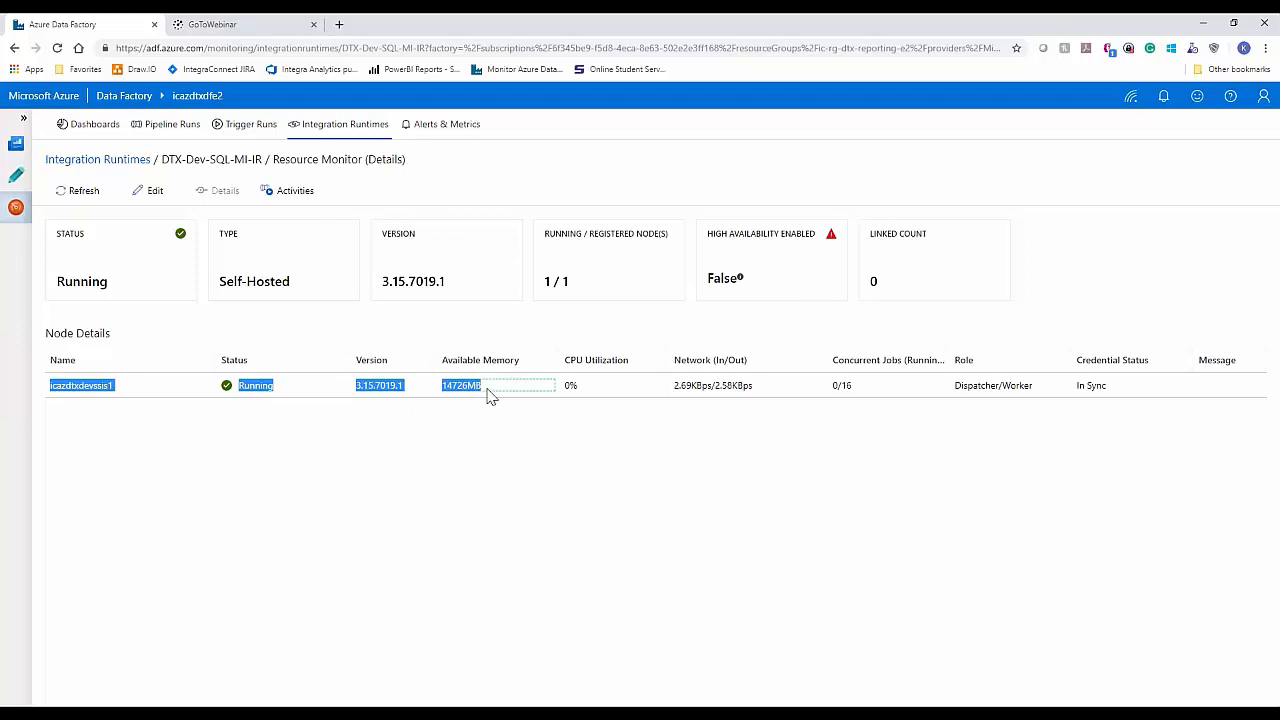
pyautogui.click(488, 394)
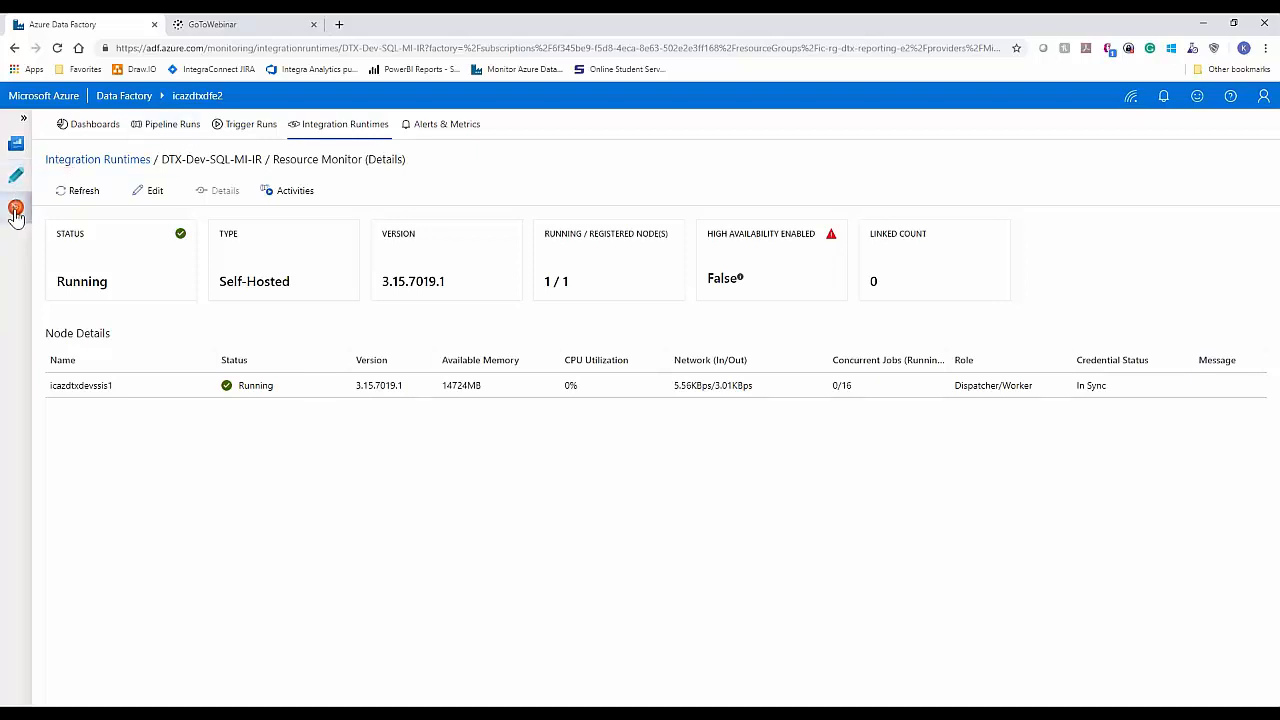
pyautogui.click(14, 50)
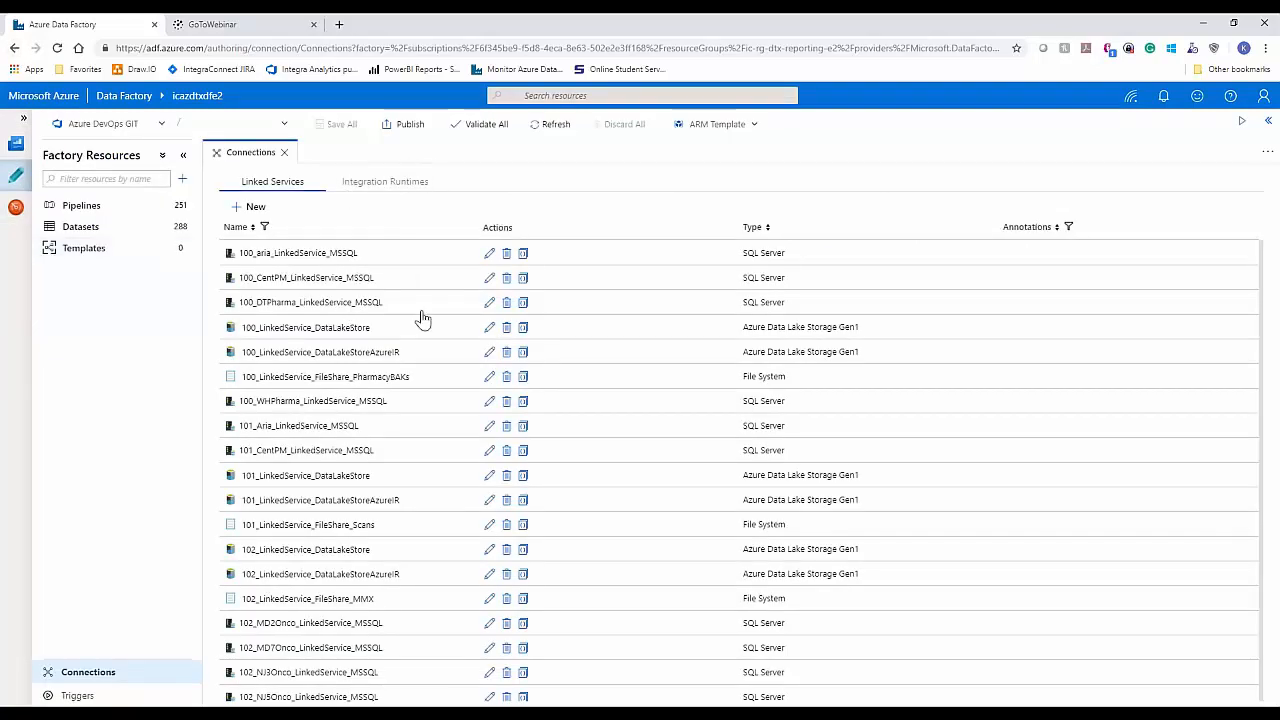
# Step: Open the LinkService_MI1 linked service, review its configuration and test the connection, then close it without changes
pyautogui.scroll(-10, 590, 428)
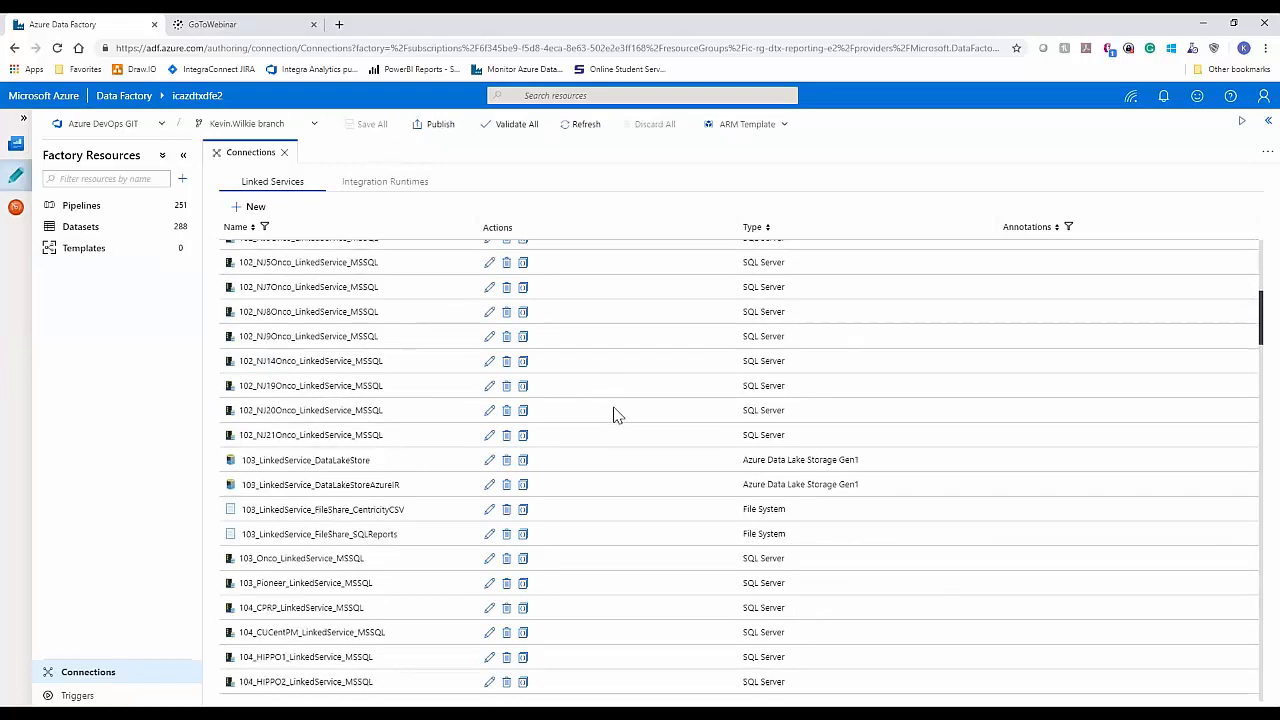
pyautogui.scroll(-8, 617, 418)
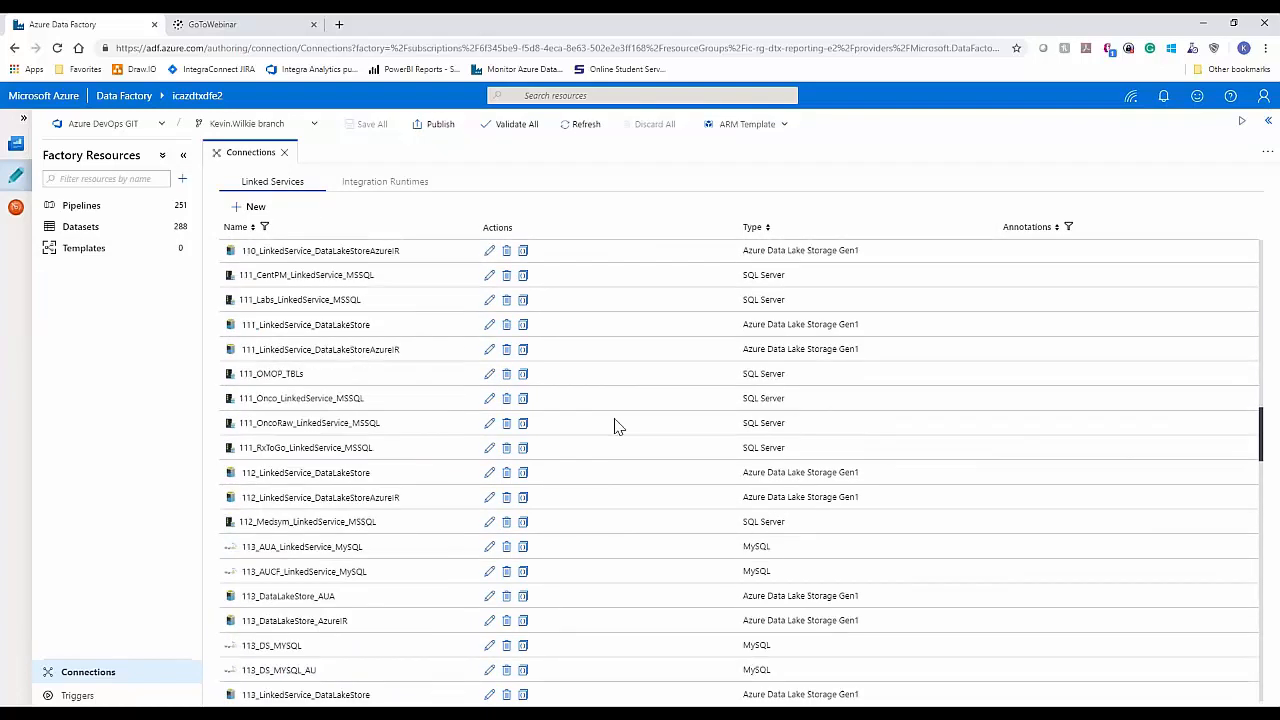
pyautogui.scroll(-7, 612, 427)
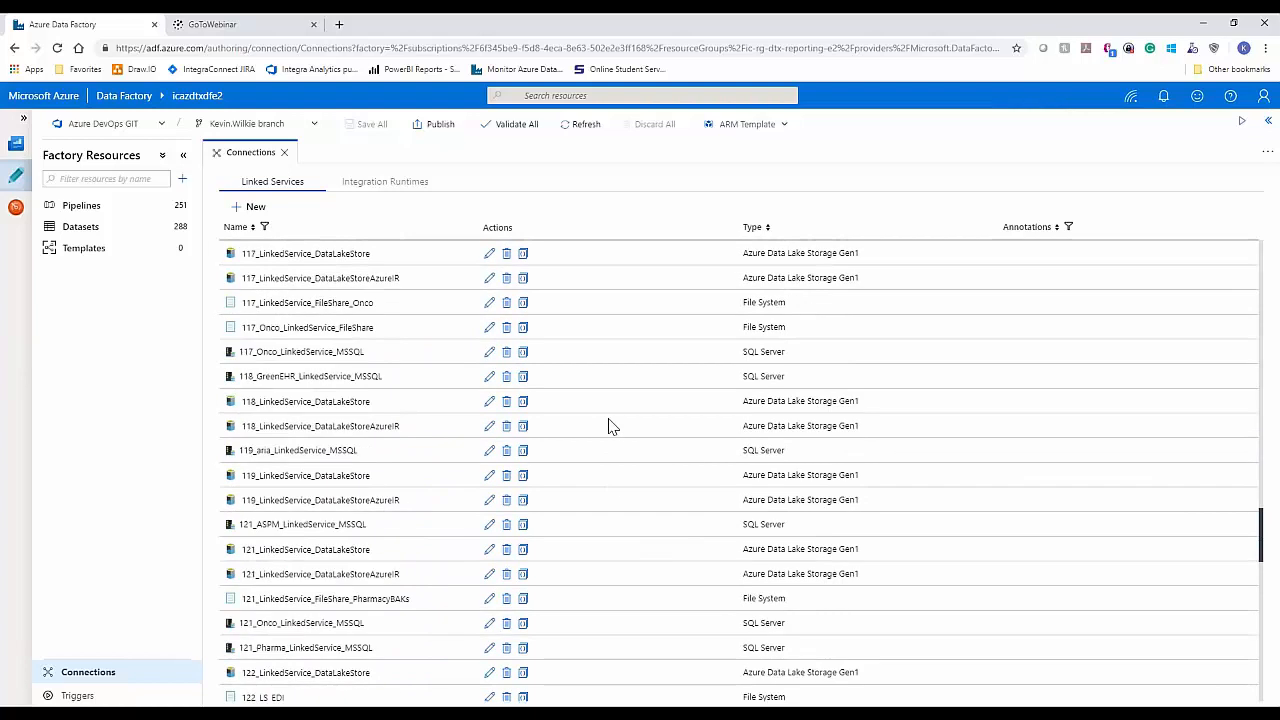
pyautogui.scroll(-1, 605, 425)
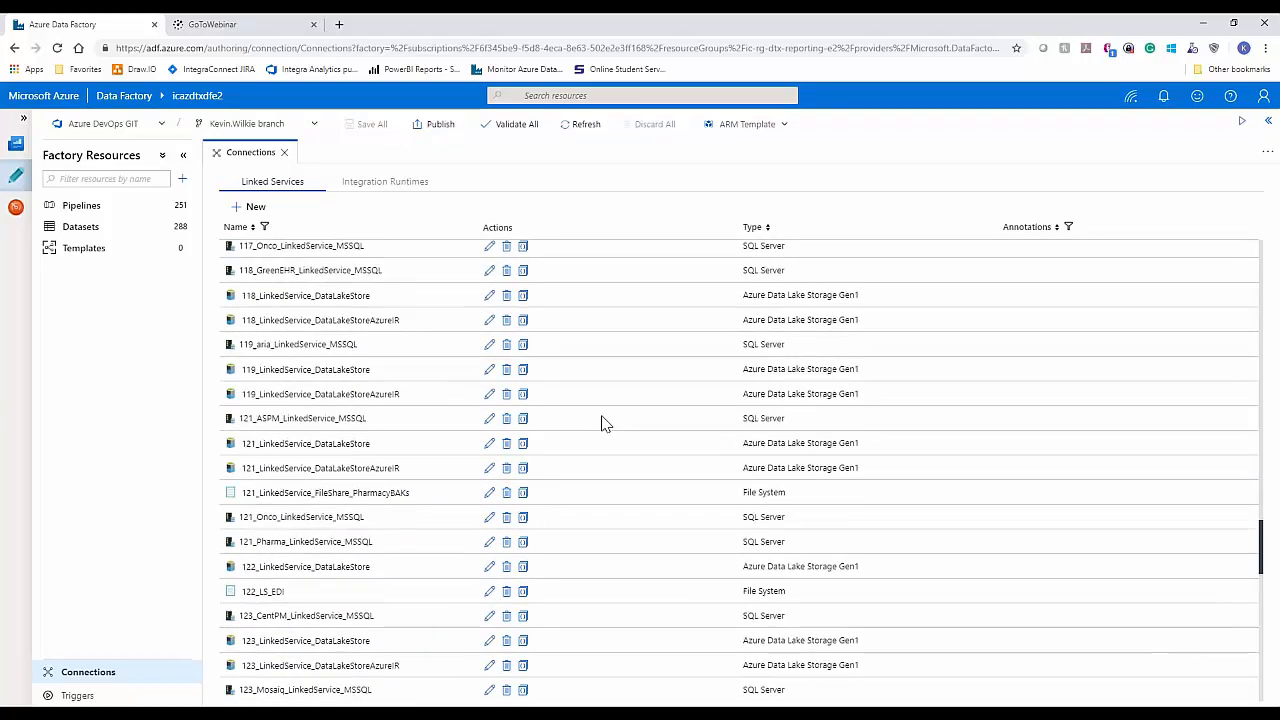
pyautogui.scroll(-15, 585, 473)
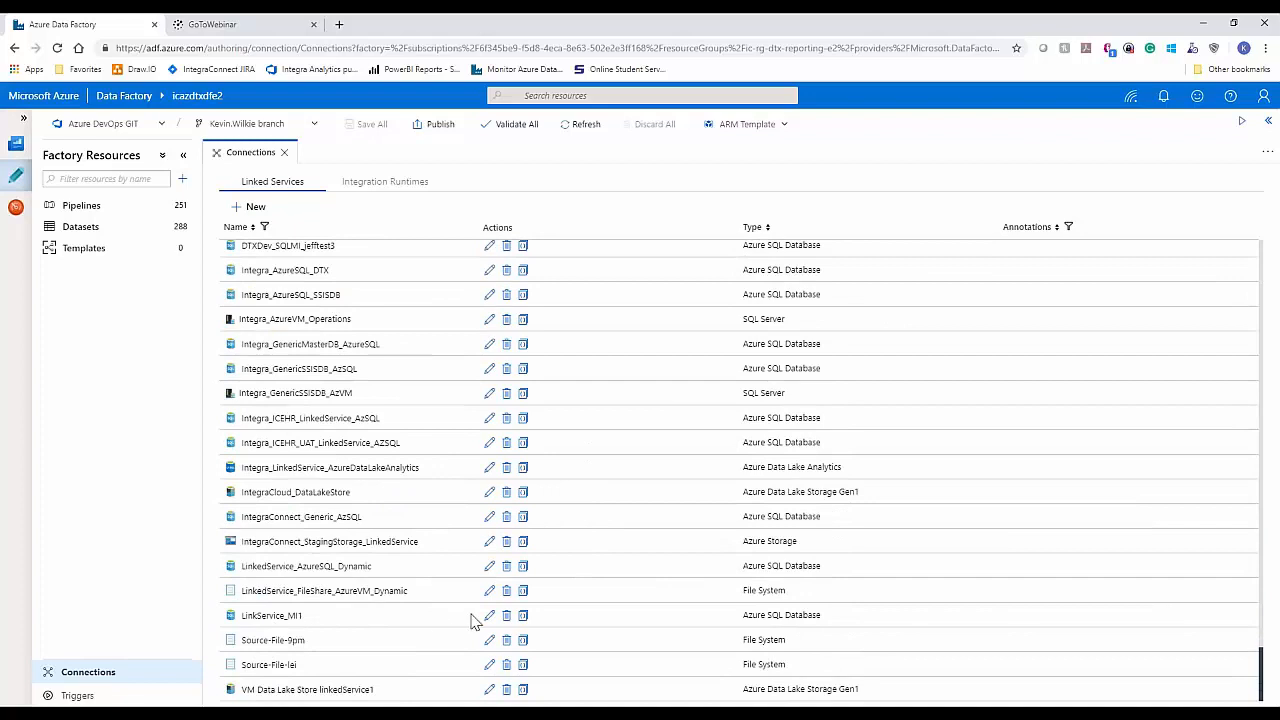
pyautogui.click(490, 616)
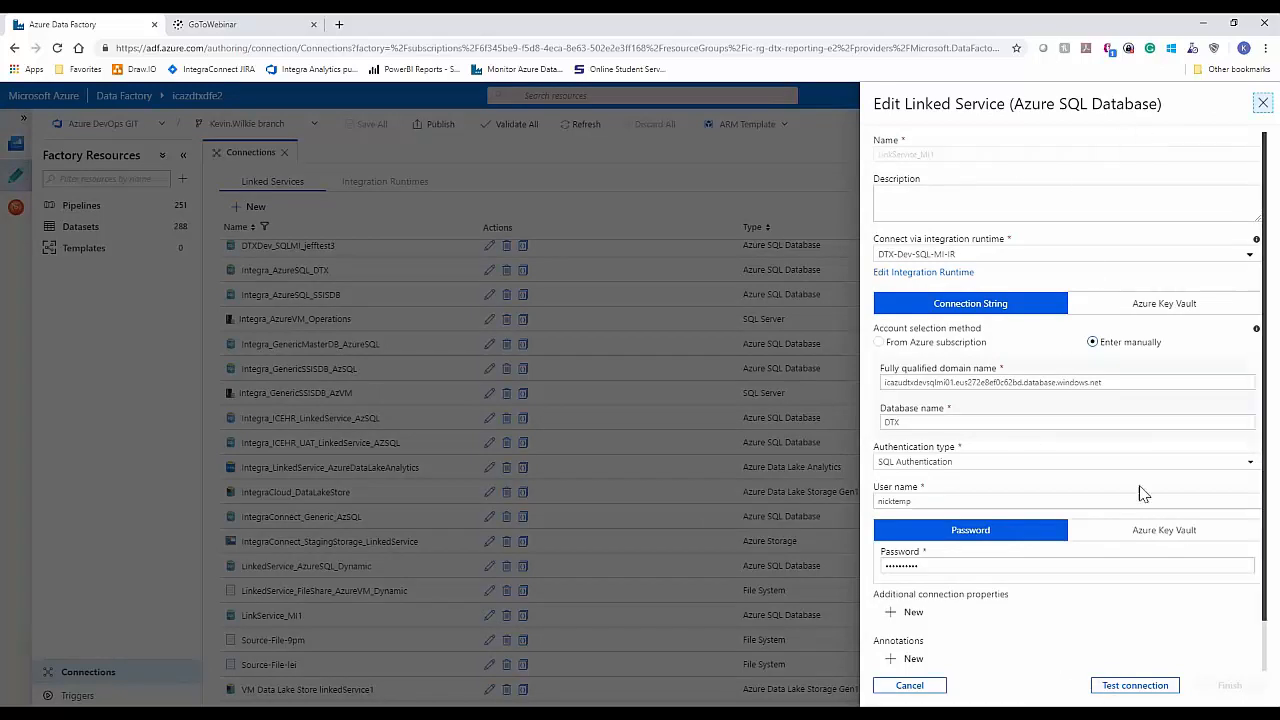
pyautogui.scroll(-1, 1147, 494)
pyautogui.scroll(-1, 1063, 617)
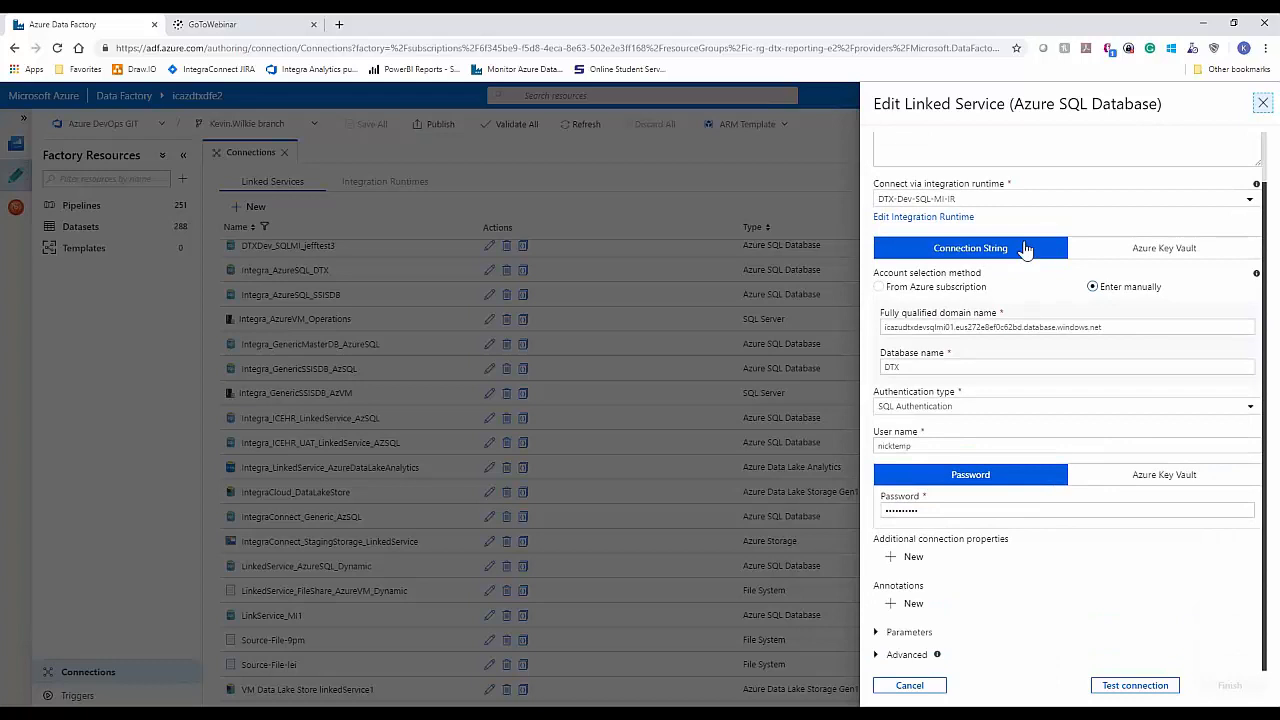
pyautogui.scroll(1, 1030, 325)
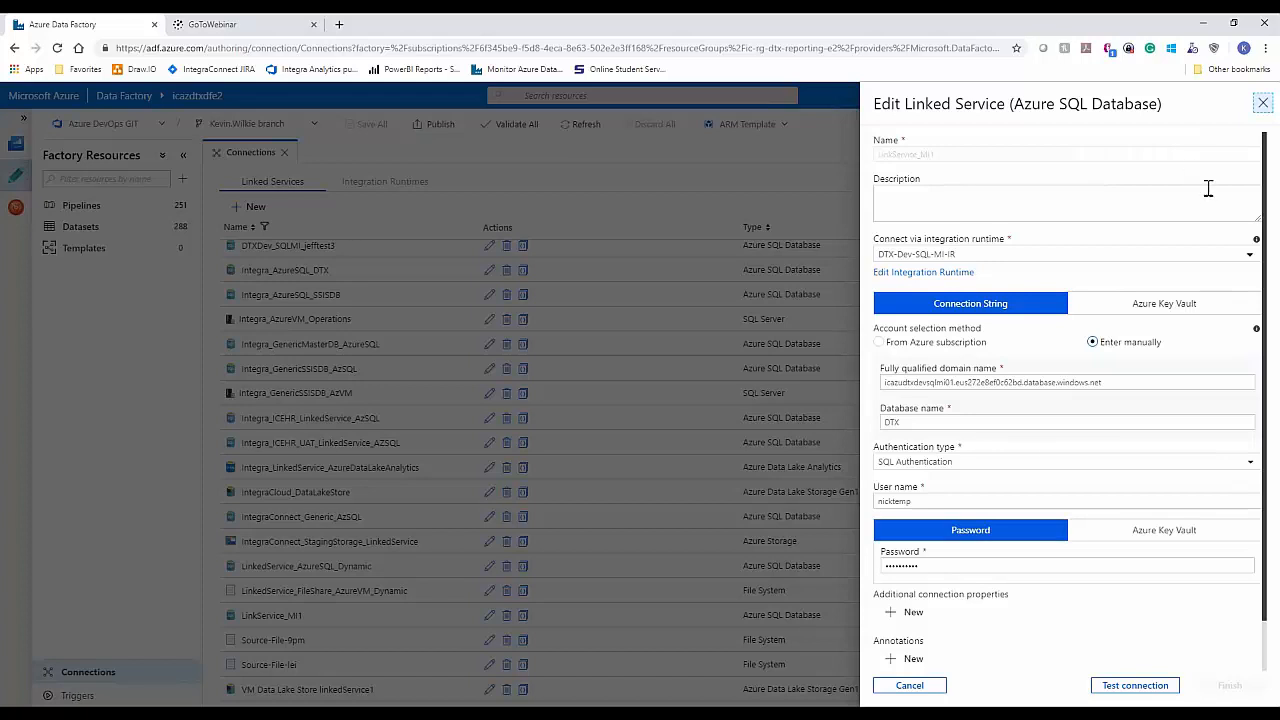
pyautogui.click(1128, 687)
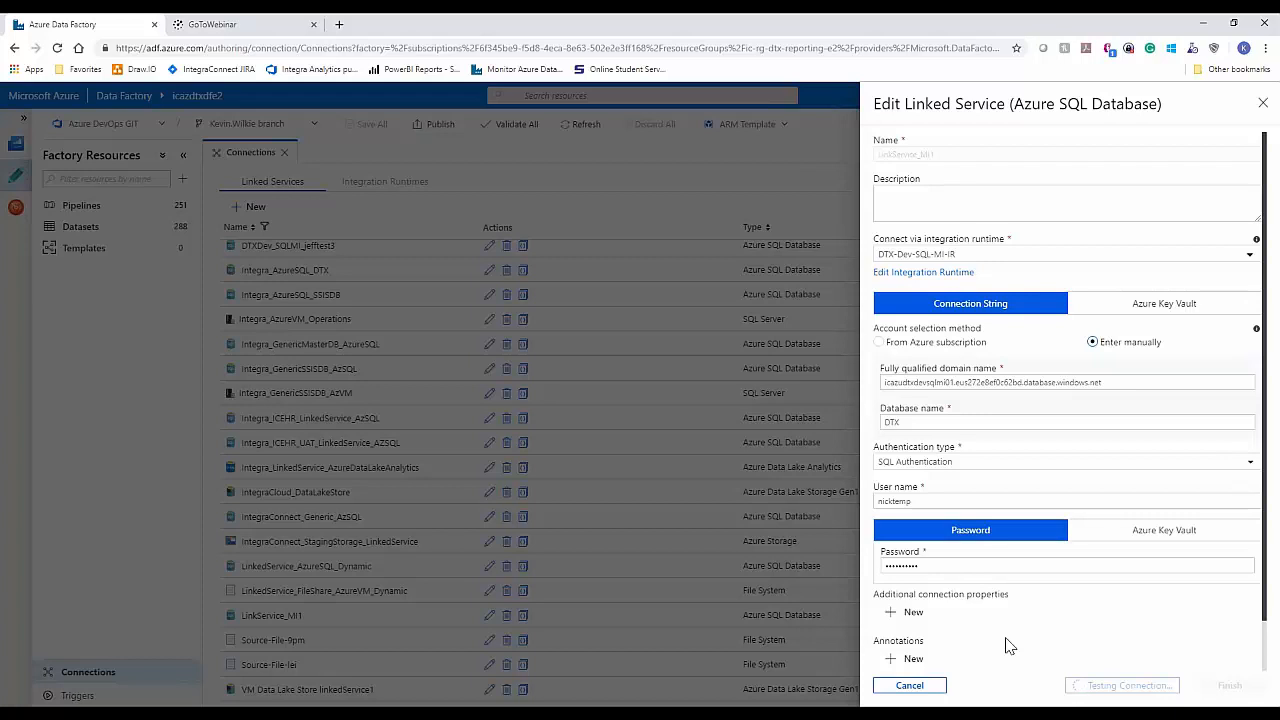
pyautogui.click(910, 686)
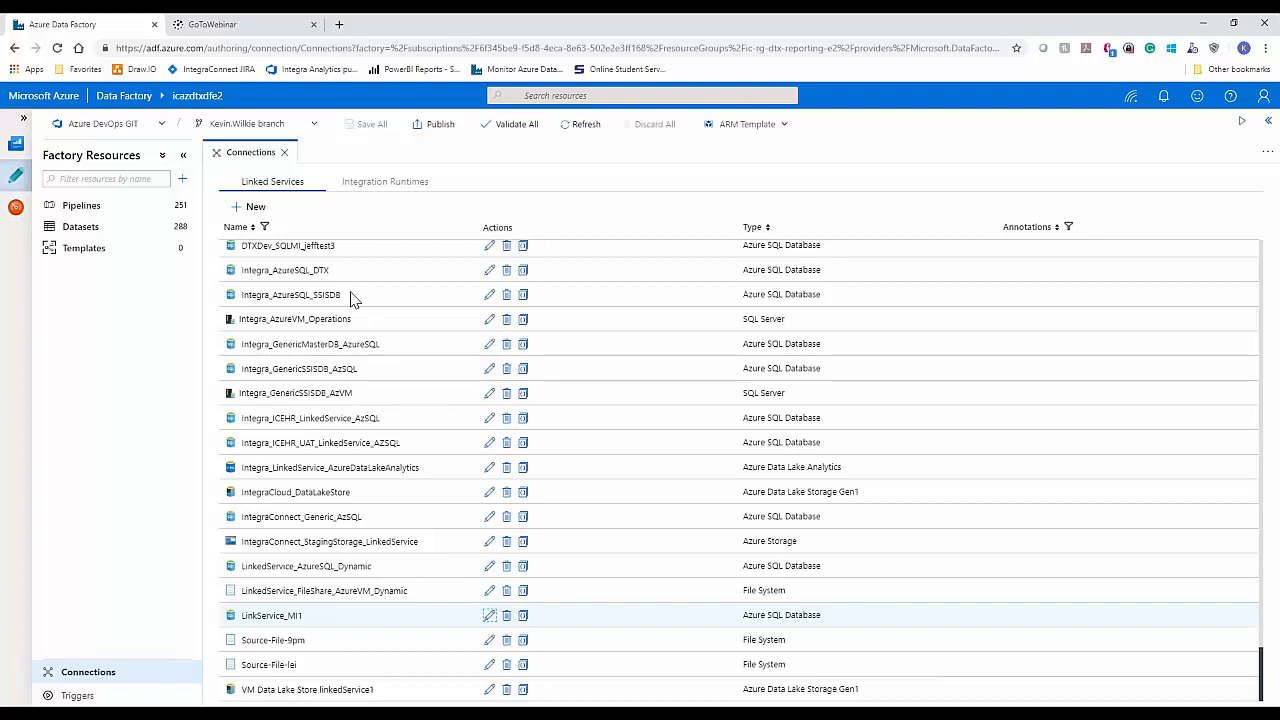
# Step: Open the Azure MI npidata dataset and review its general properties, connection and schema, keeping its name unchanged
pyautogui.click(80, 228)
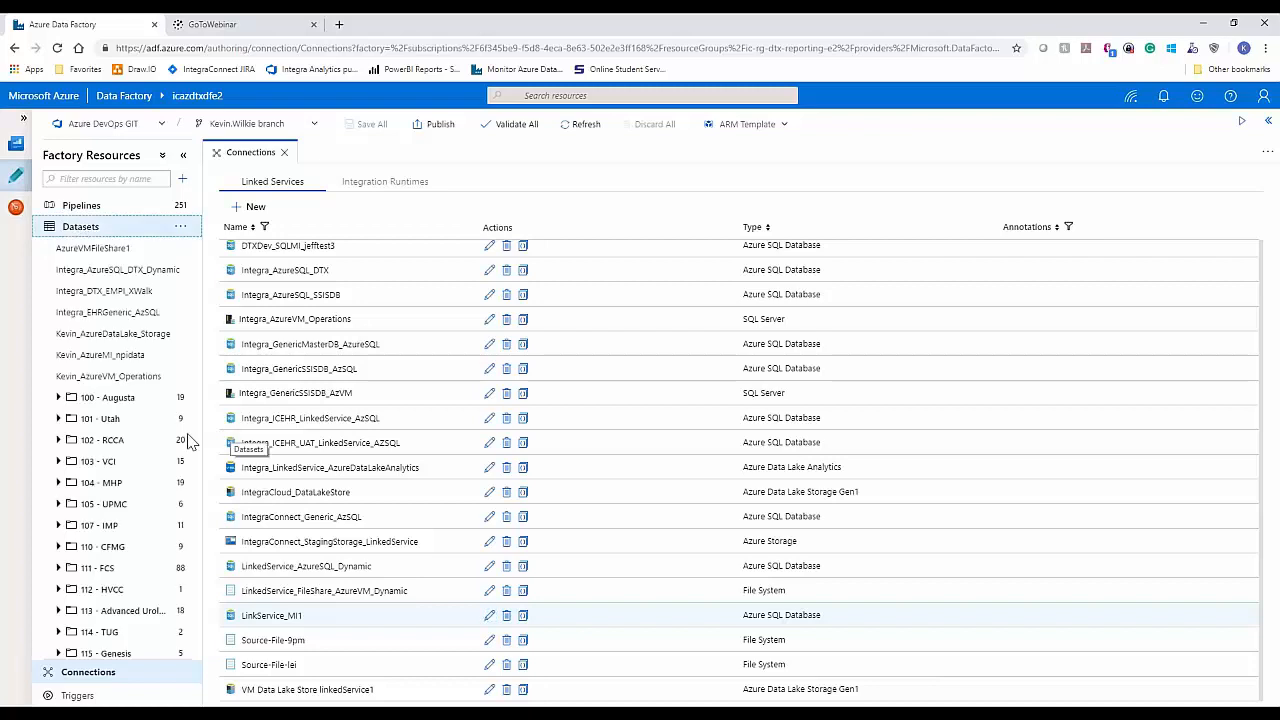
pyautogui.click(100, 356)
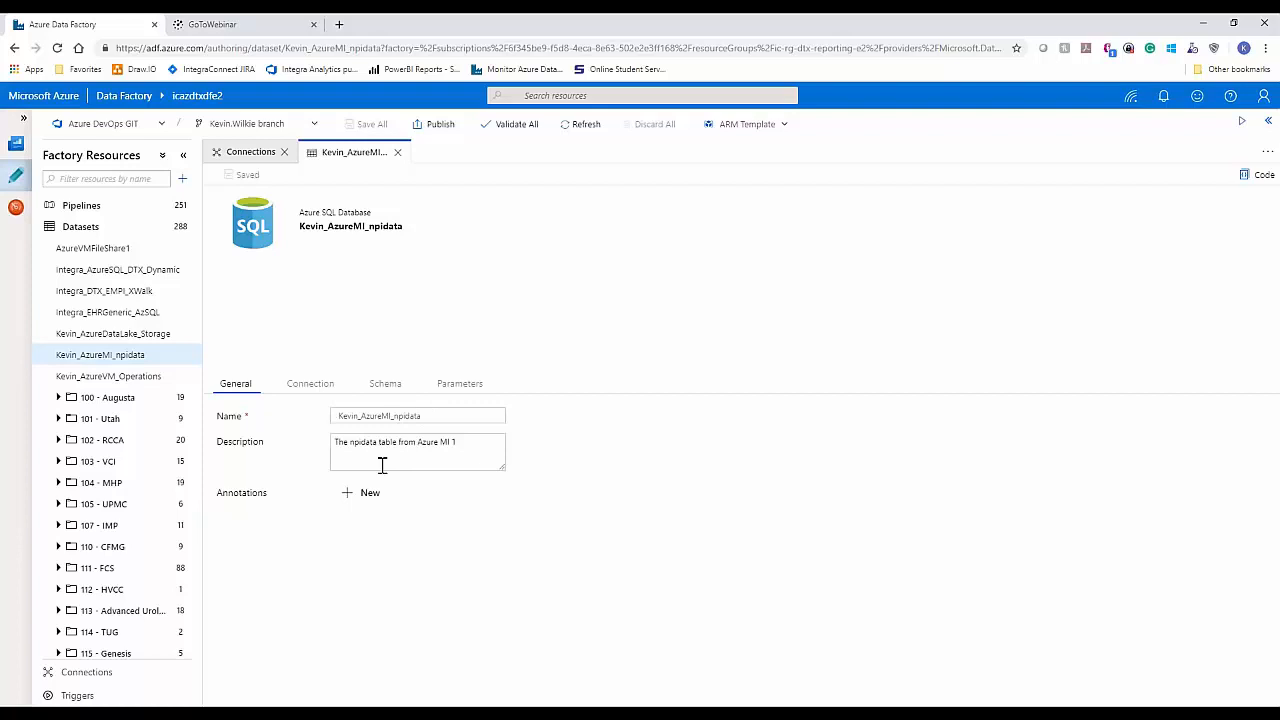
pyautogui.click(440, 418)
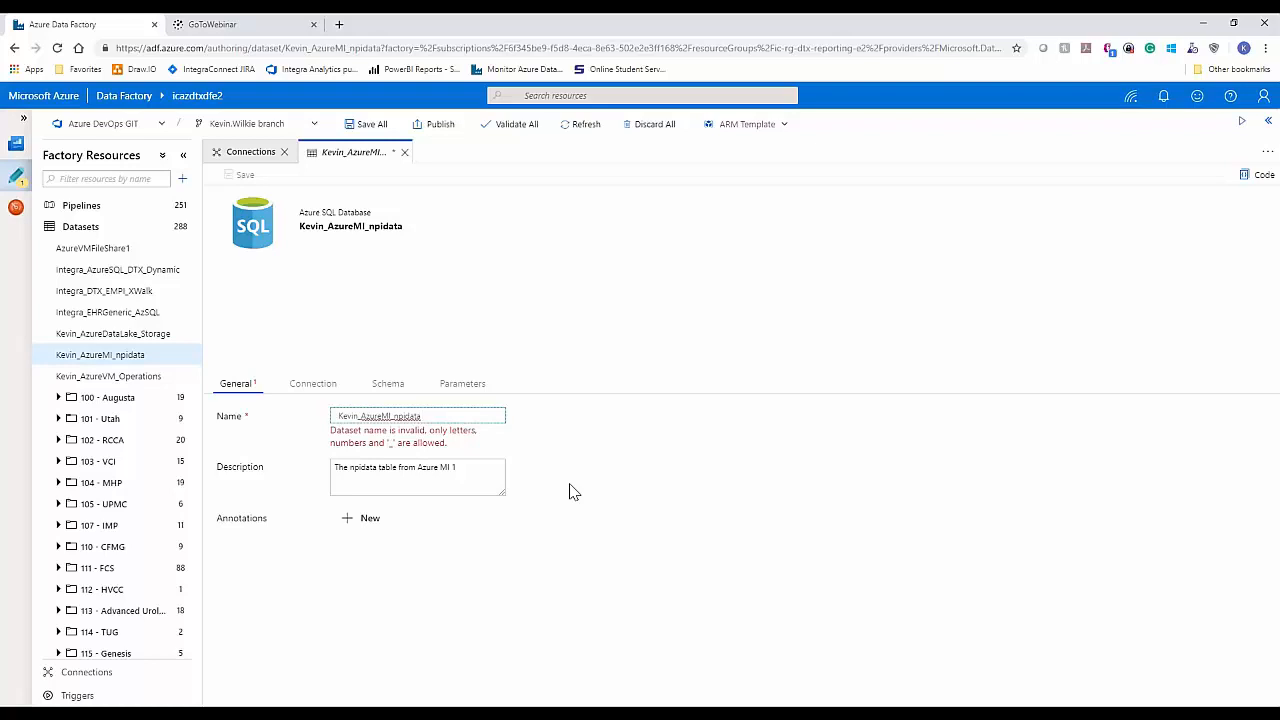
pyautogui.press('BackSpace')
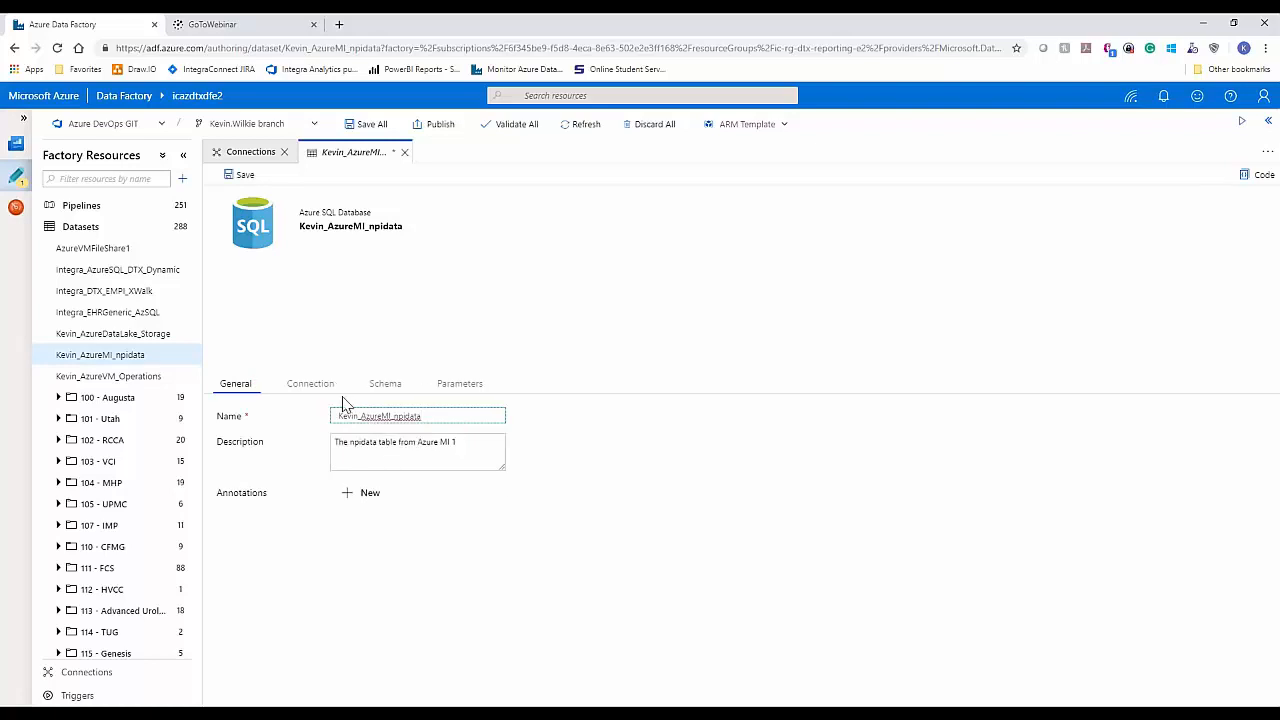
pyautogui.click(312, 393)
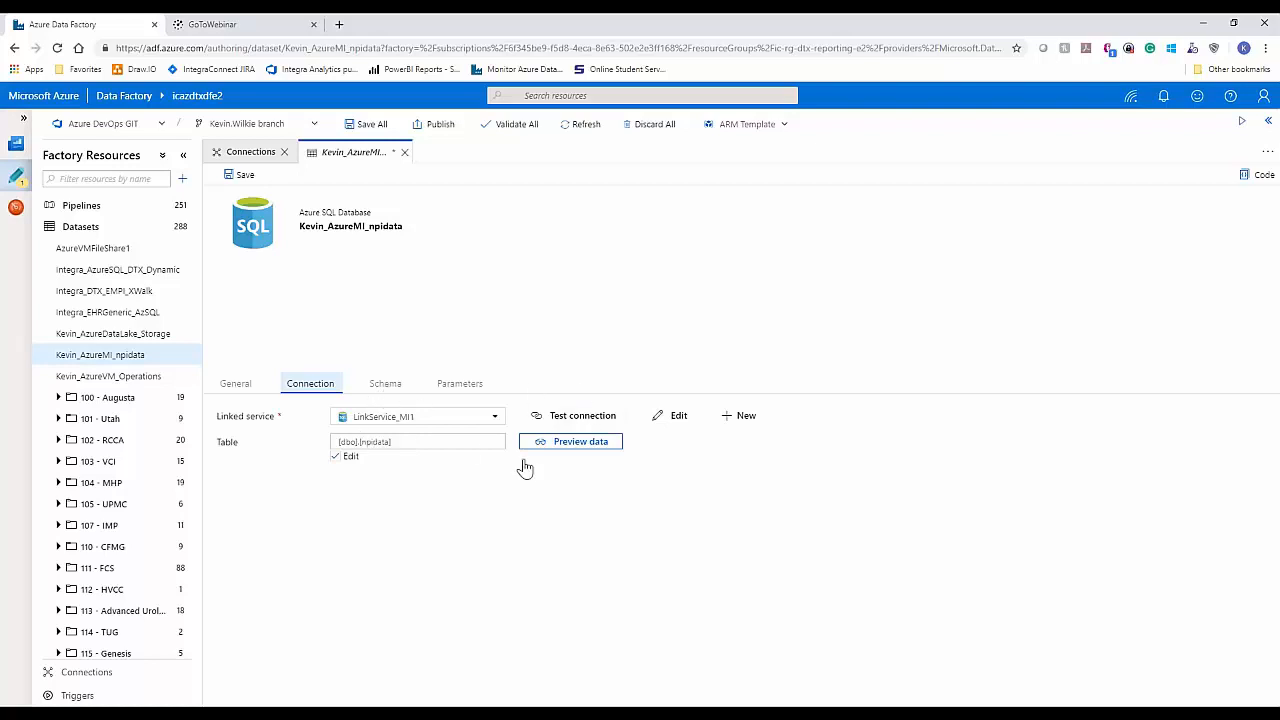
pyautogui.click(390, 388)
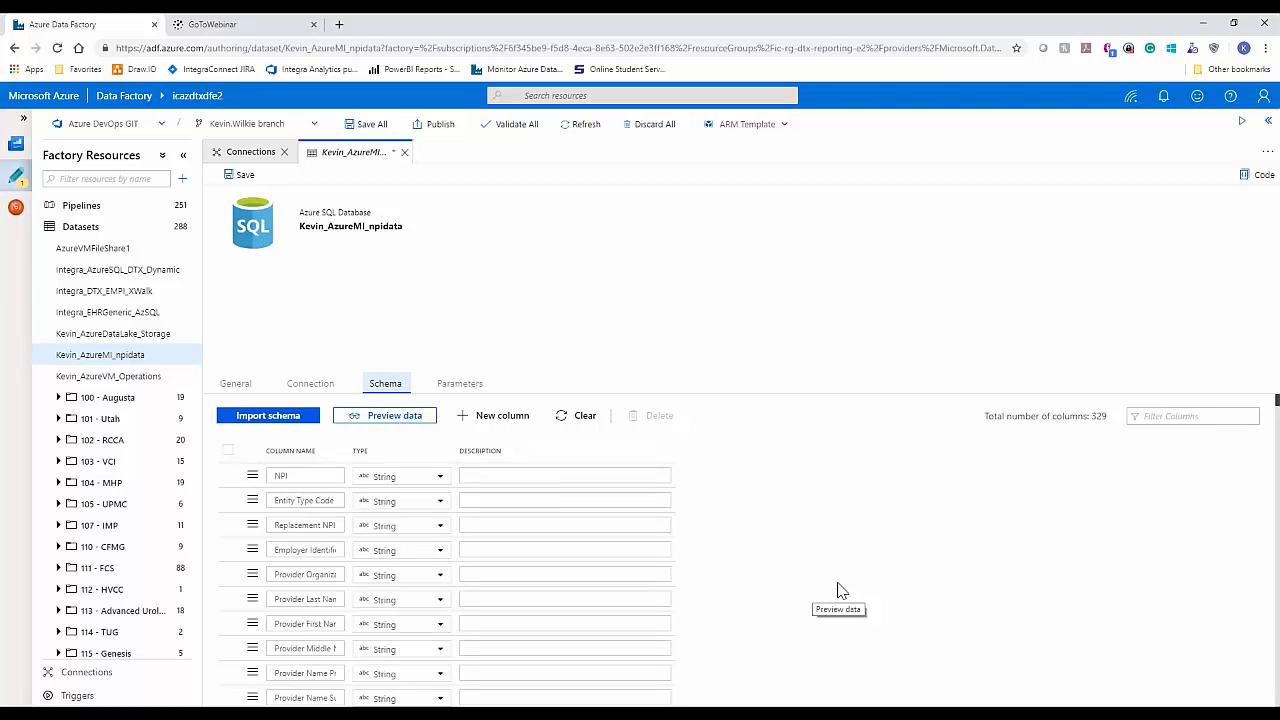
# Step: Preview the data of the [dbo].[npidata] table from the dataset's schema, browse its rows and close the preview
pyautogui.scroll(-1, 840, 591)
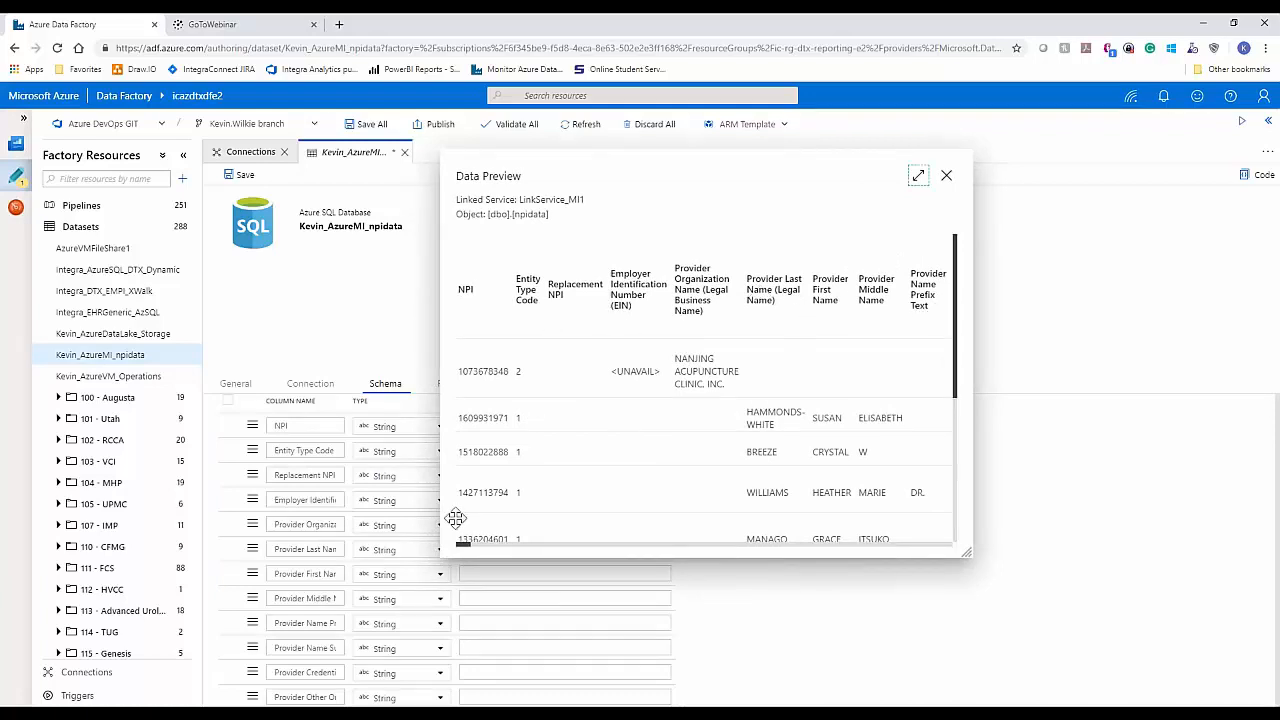
pyautogui.moveTo(466, 545); pyautogui.dragTo(397, 533)
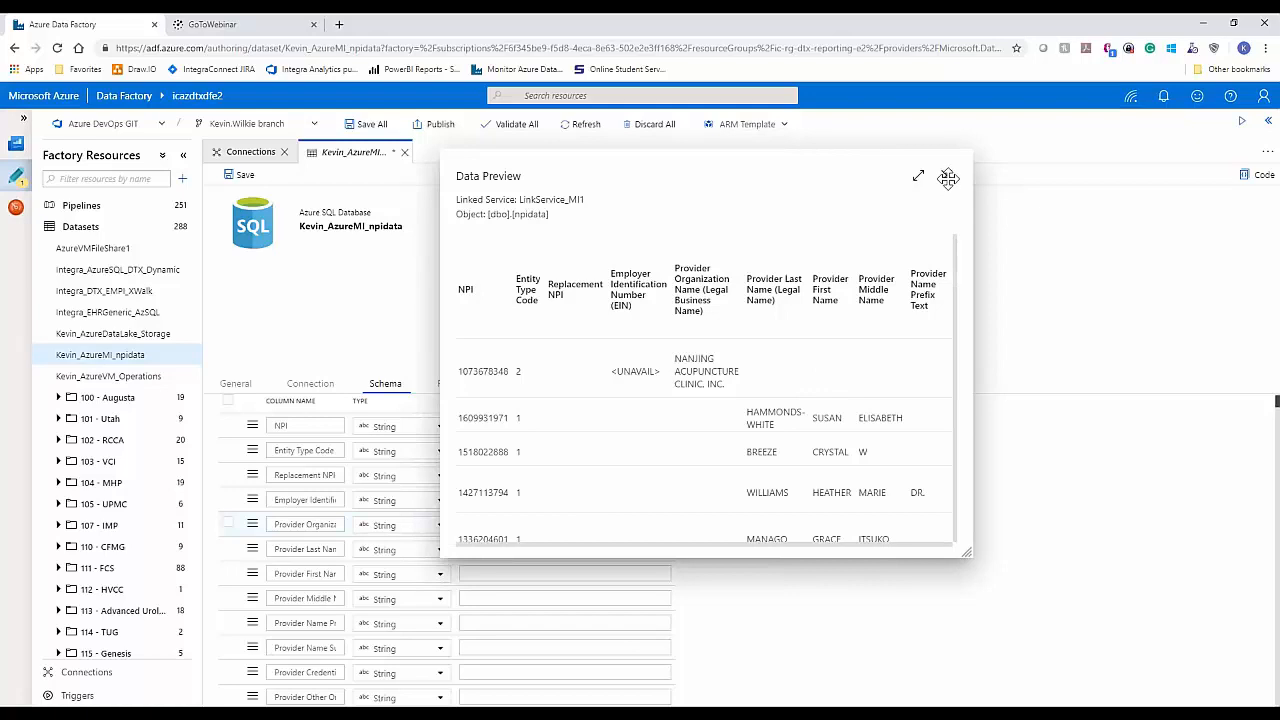
pyautogui.scroll(-3, 948, 178)
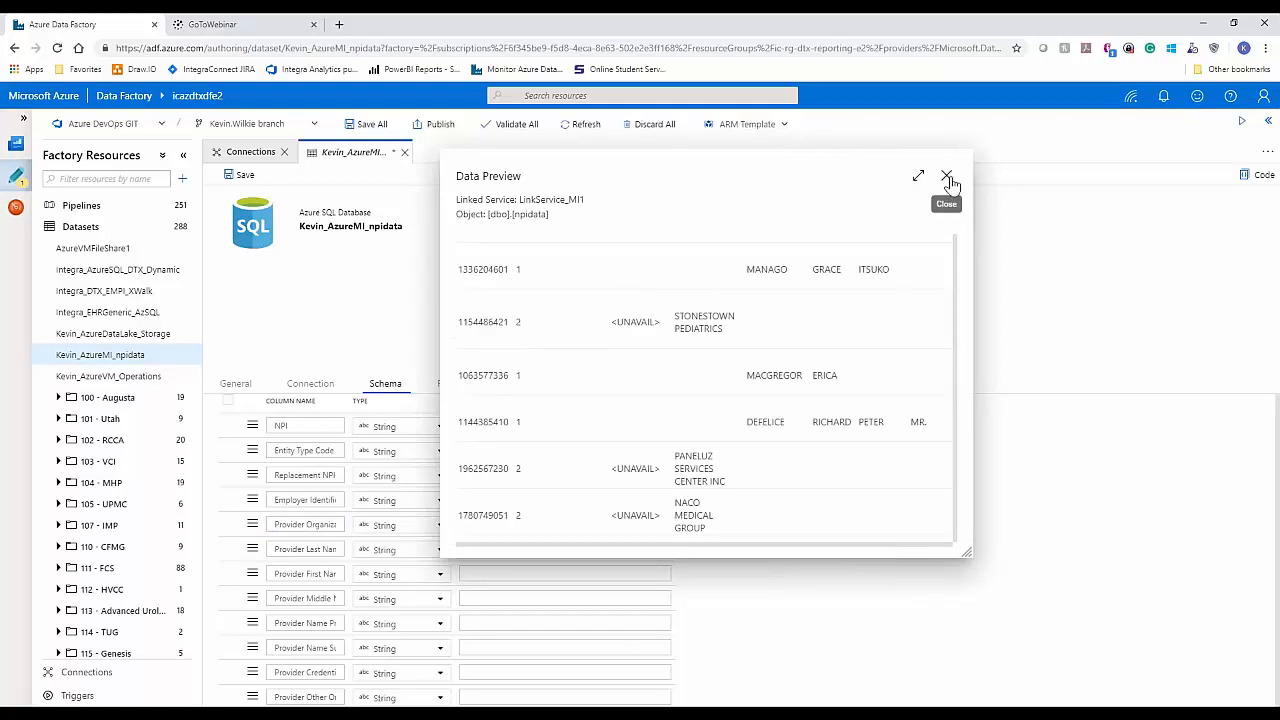
pyautogui.click(946, 177)
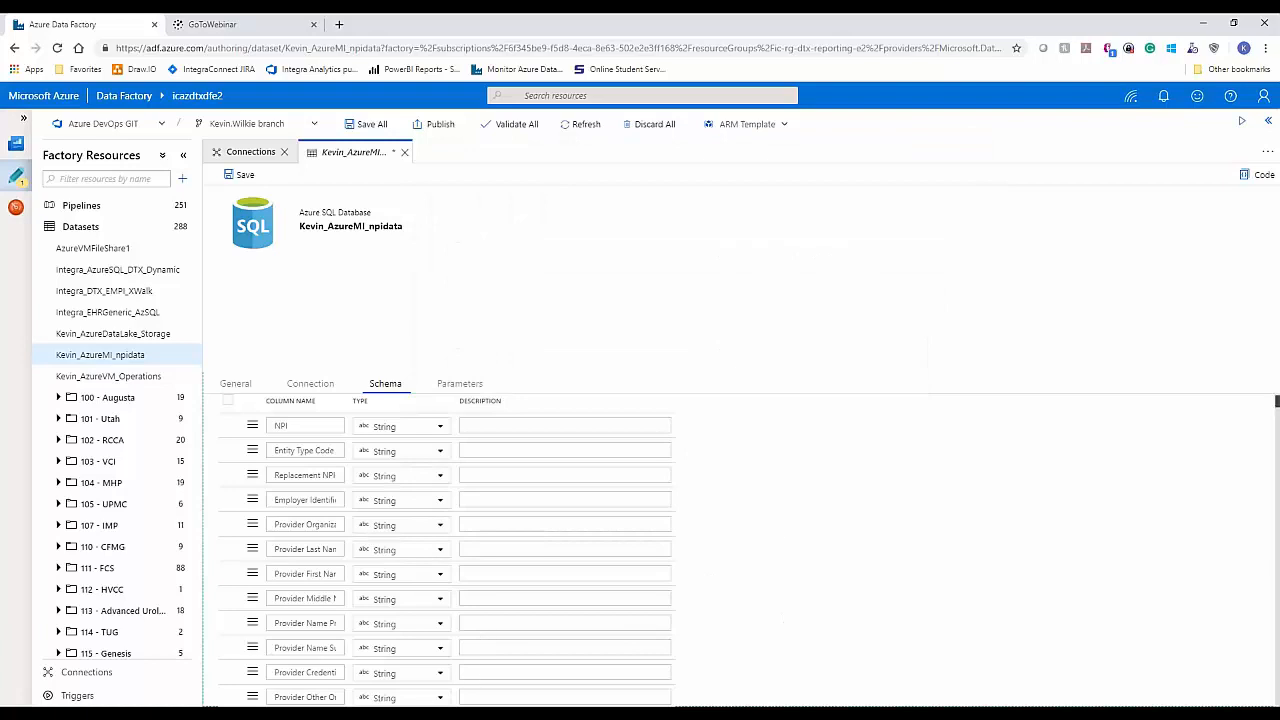
# Step: Switch to the SQLQuery1.sql window of SQL Server Management Studio and run only the INFORMATION_SCHEMA.COLUMNS query for the npidata table
pyautogui.click(310, 714)
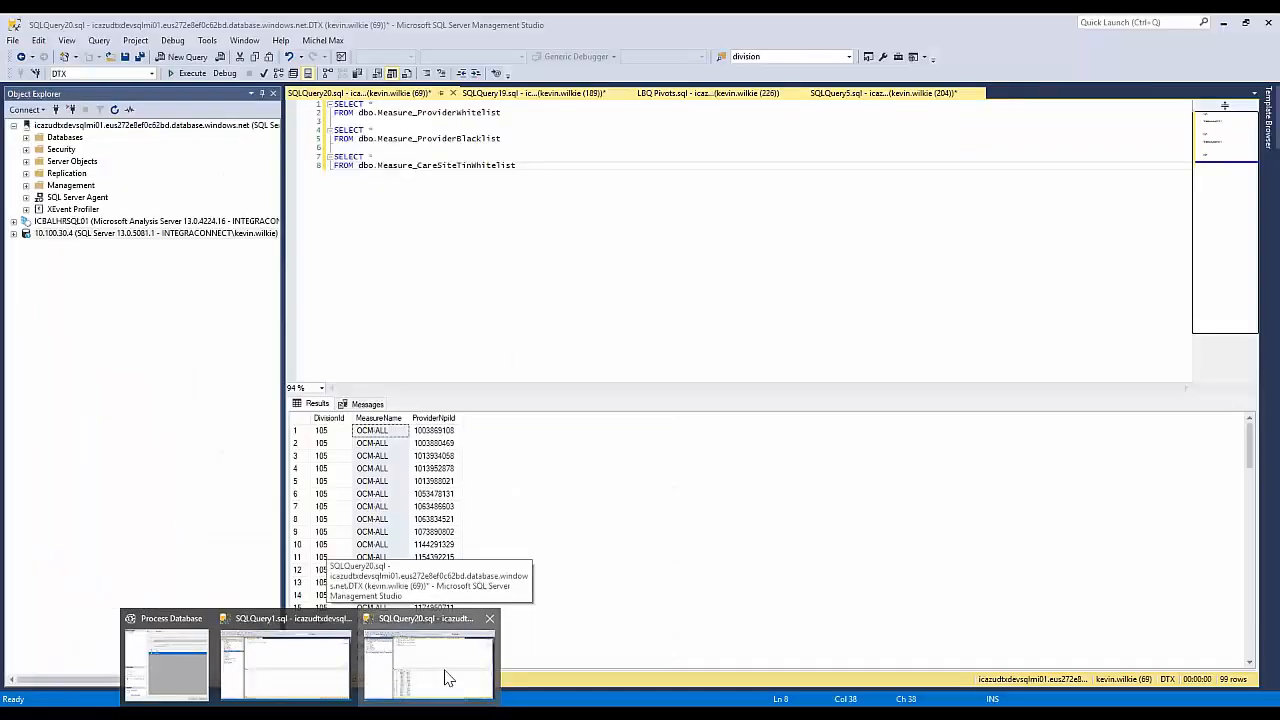
pyautogui.click(444, 677)
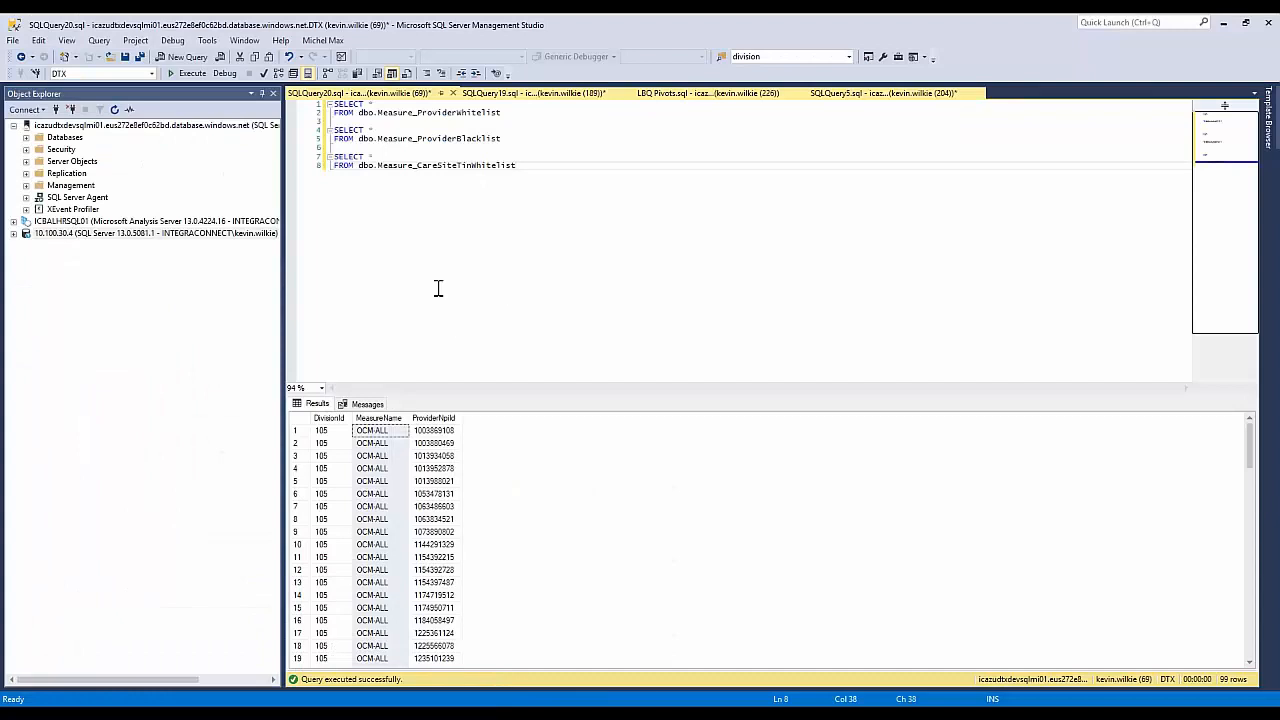
pyautogui.moveTo(312, 712)
pyautogui.click(310, 672)
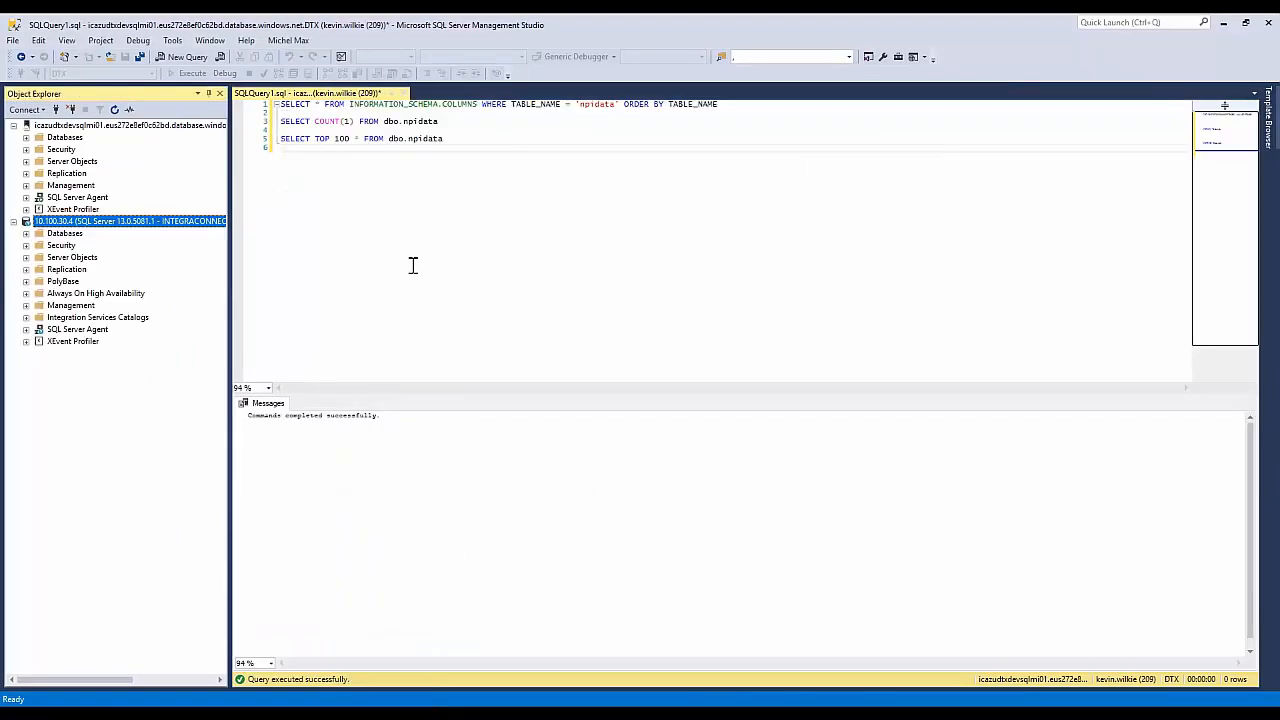
pyautogui.moveTo(727, 103); pyautogui.dragTo(278, 104)
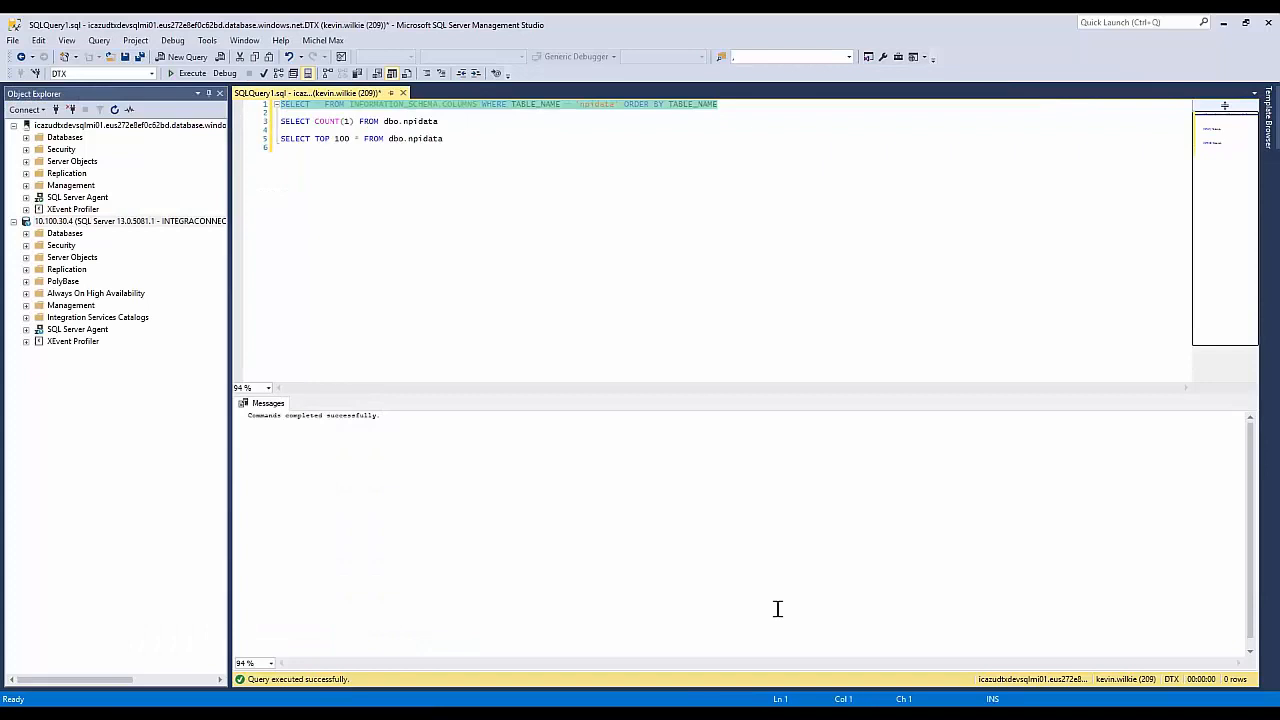
pyautogui.press('F5')
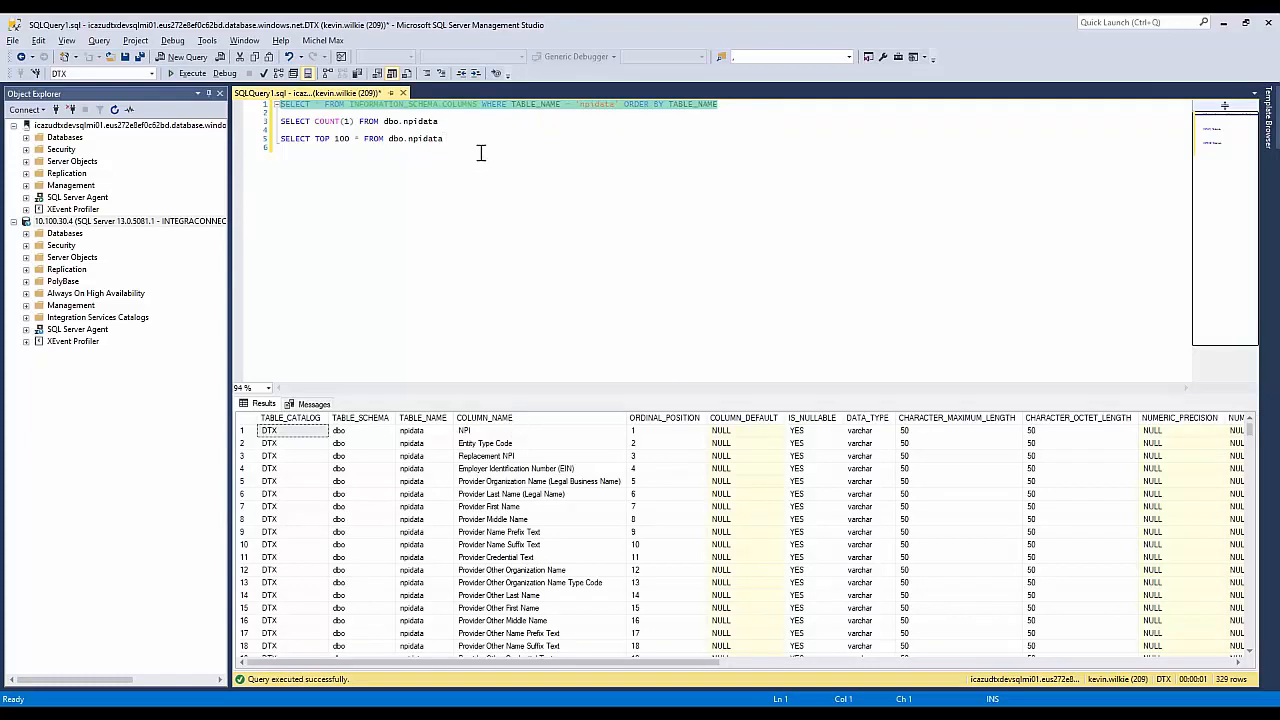
# Step: Run only the SELECT COUNT(1) query on dbo.npidata to get the table's row count
pyautogui.click(441, 122)
pyautogui.hotkey('shift', 'Up')
pyautogui.press('F5')
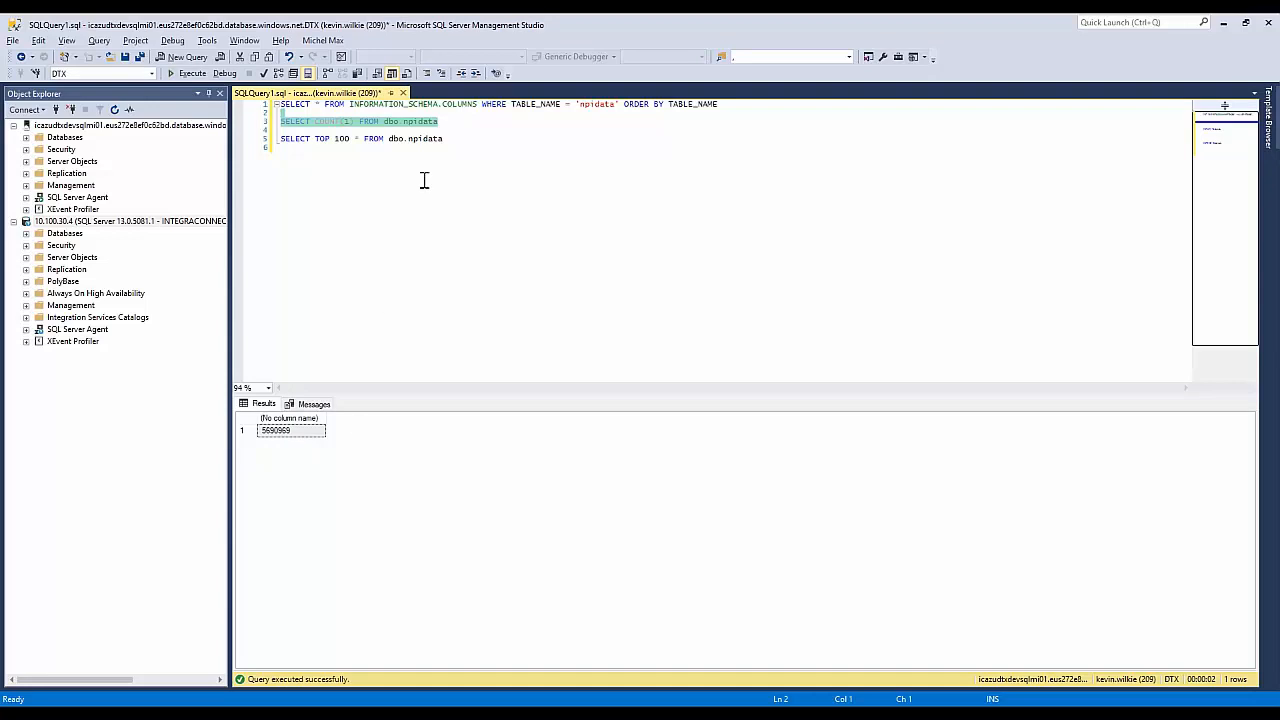
# Step: Run only the SELECT TOP 100 query on dbo.npidata, look over the returned rows, and go back to Azure Data Factory
pyautogui.moveTo(447, 139); pyautogui.dragTo(450, 132)
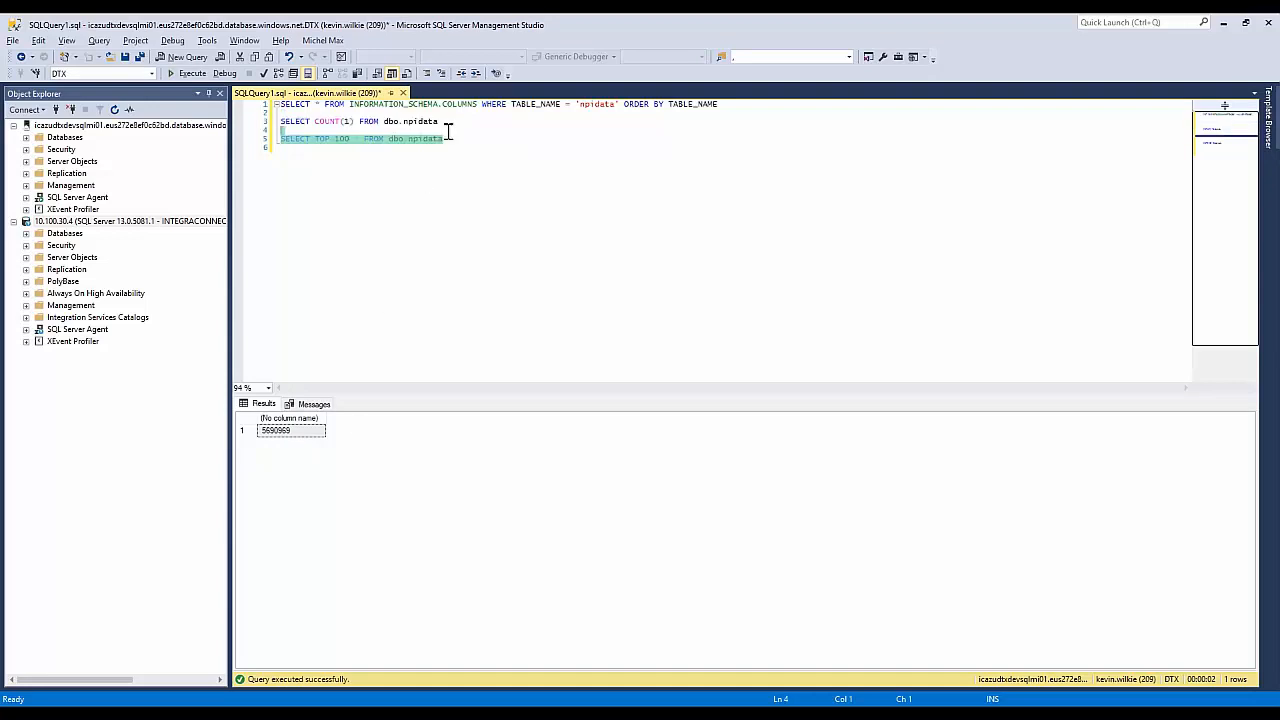
pyautogui.press('F5')
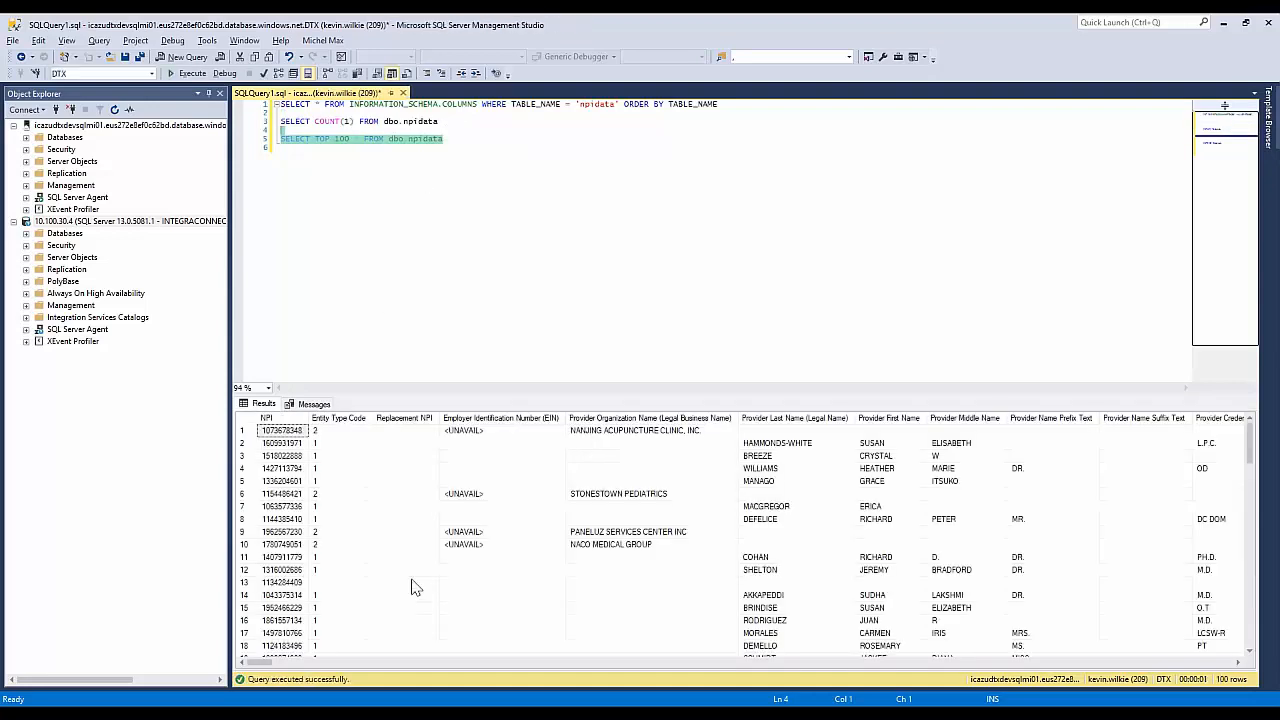
pyautogui.moveTo(265, 668)
pyautogui.mouseDown()
pyautogui.moveTo(1240, 656)
pyautogui.moveTo(255, 664)
pyautogui.mouseUp()
pyautogui.click(1223, 22)
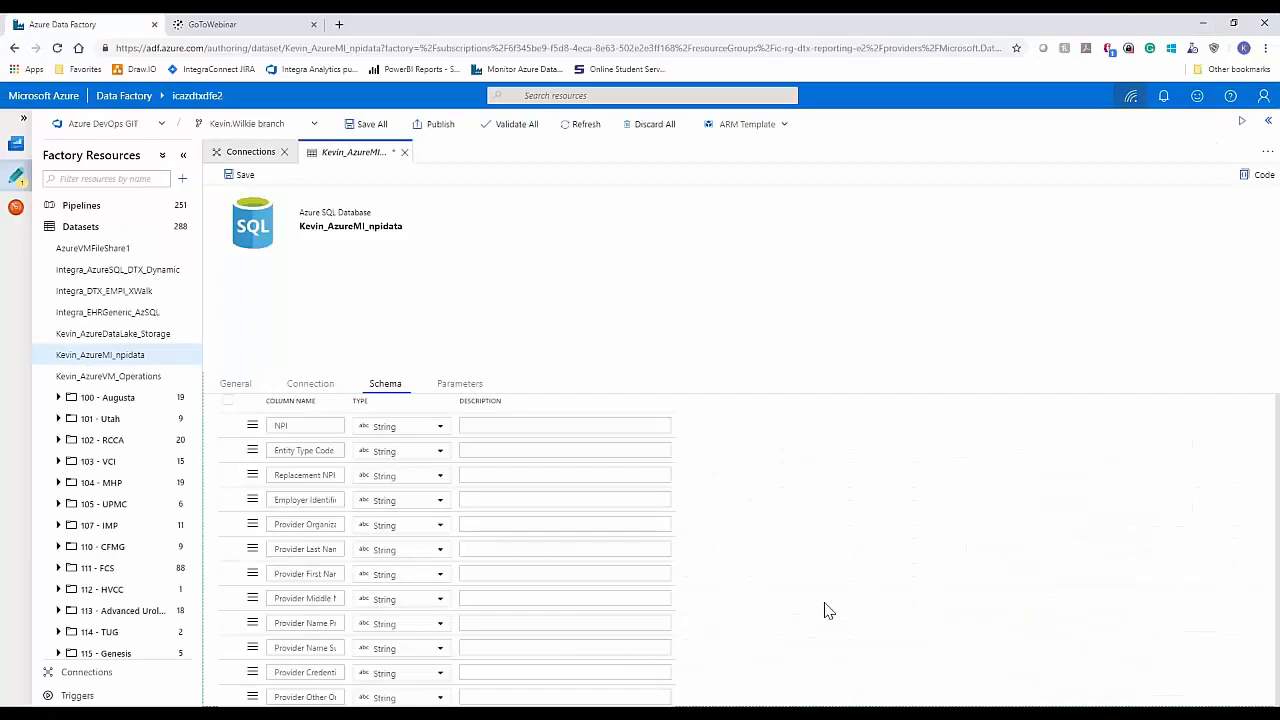
# Step: Open the AzureVM_Operations dataset, compare it with the AzureMI_npidata dataset, and review its connection, schema and parameters
pyautogui.click(130, 379)
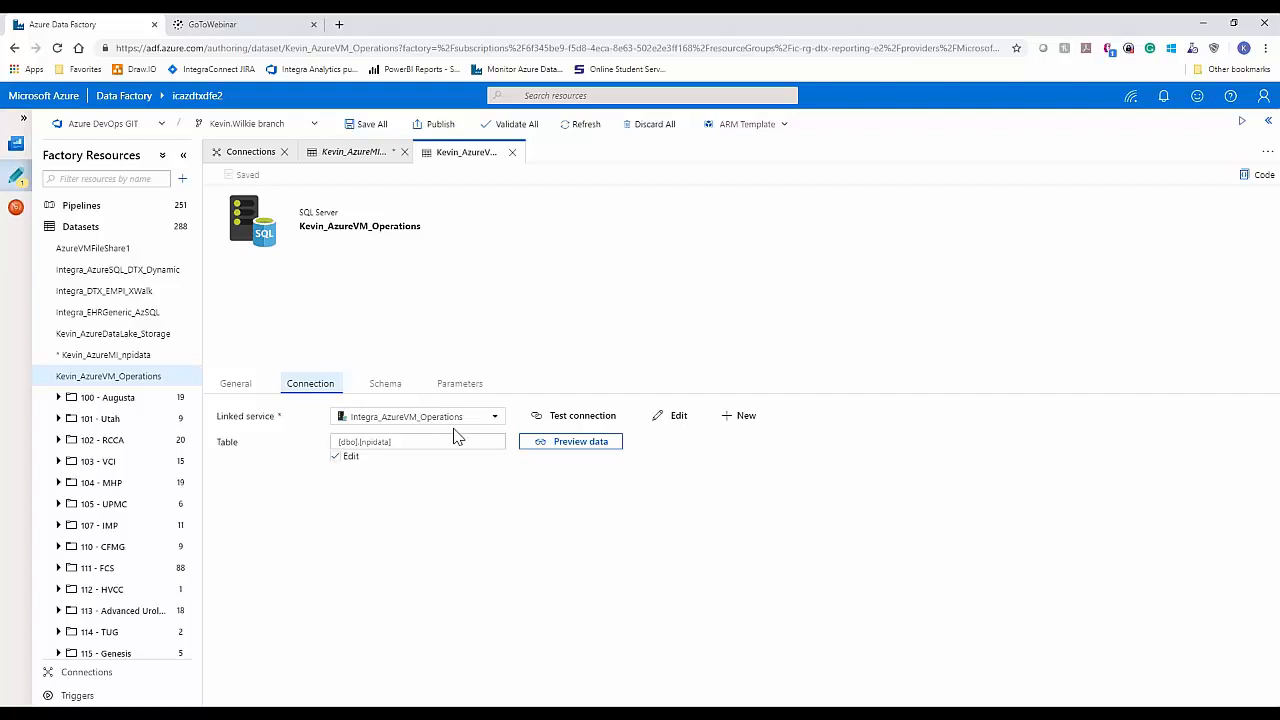
pyautogui.click(177, 357)
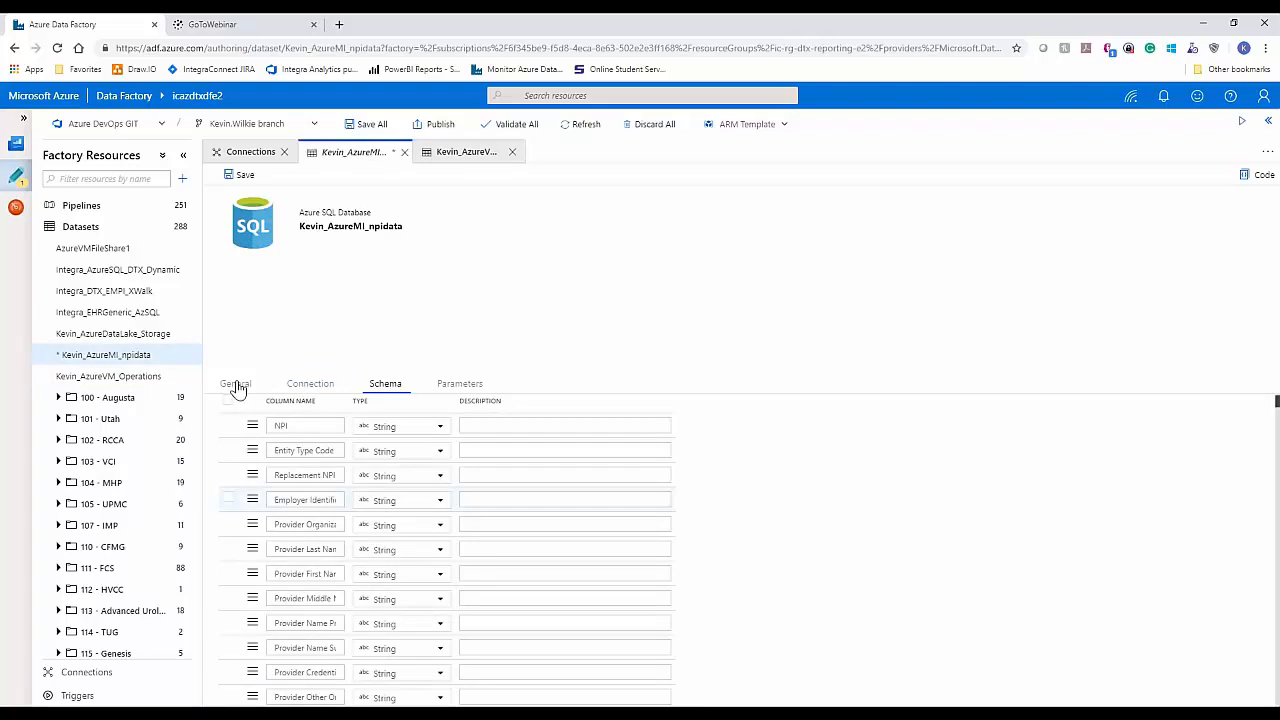
pyautogui.click(147, 379)
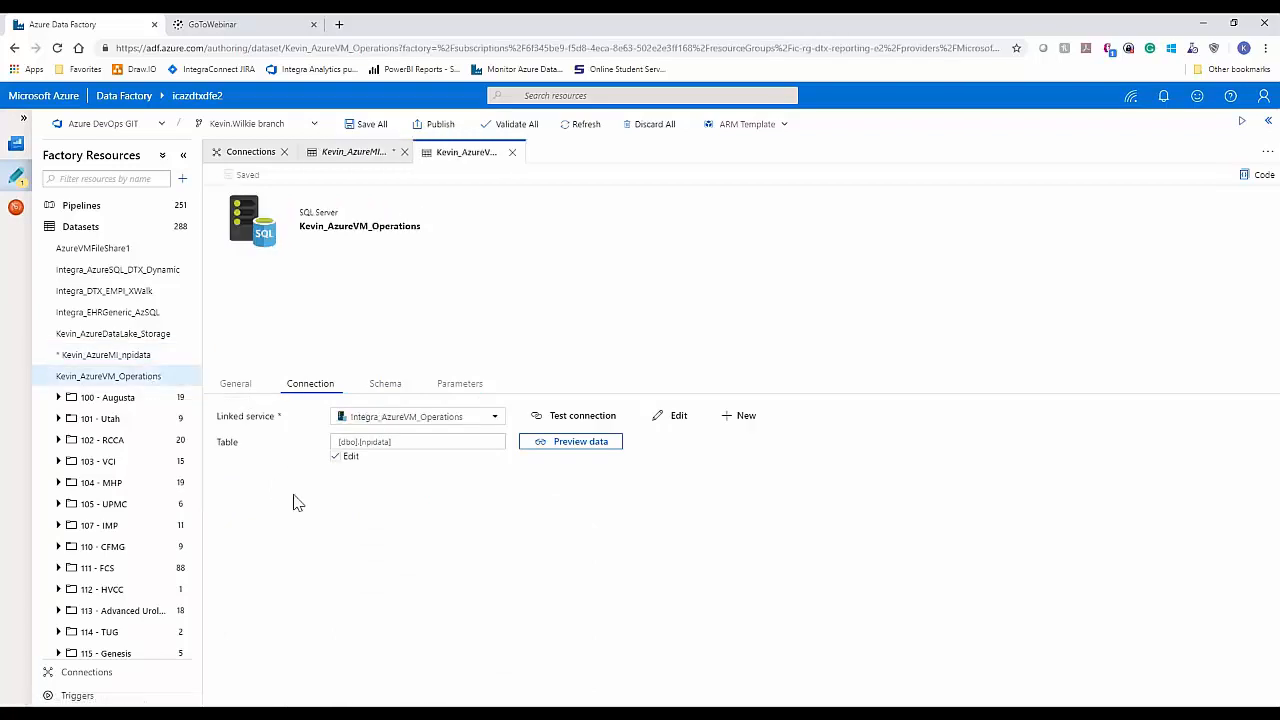
pyautogui.click(396, 387)
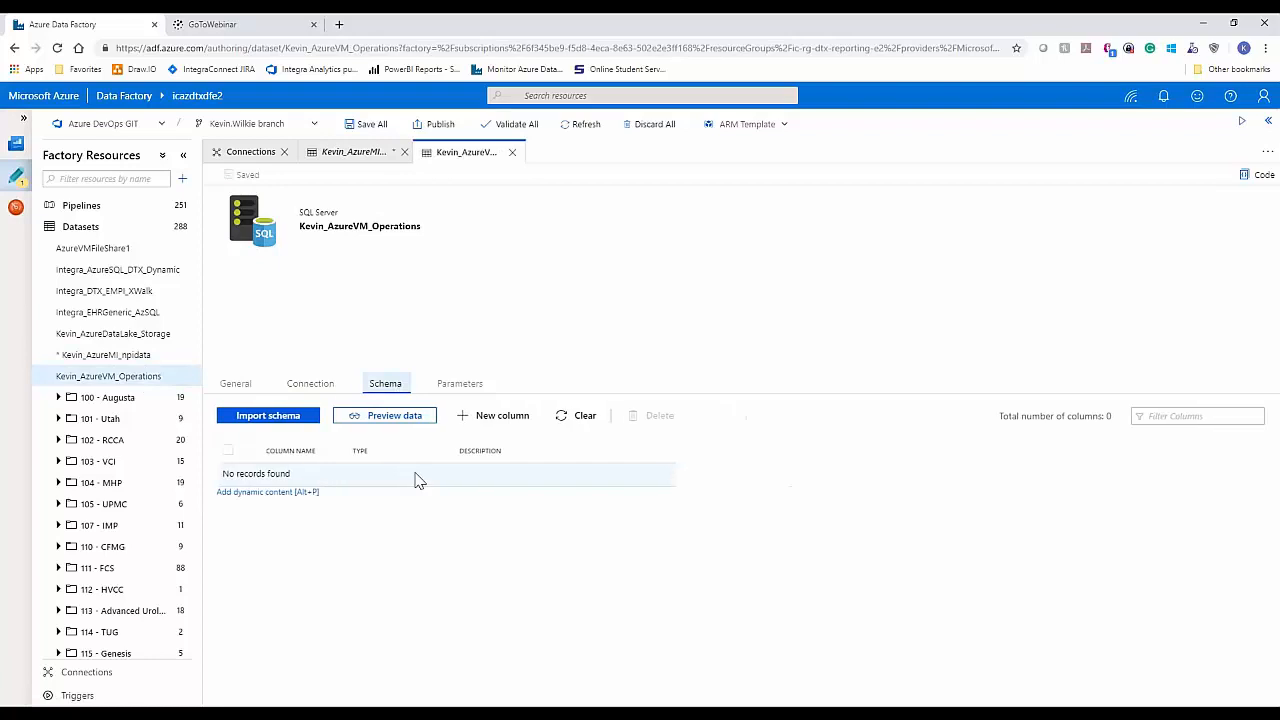
pyautogui.click(486, 389)
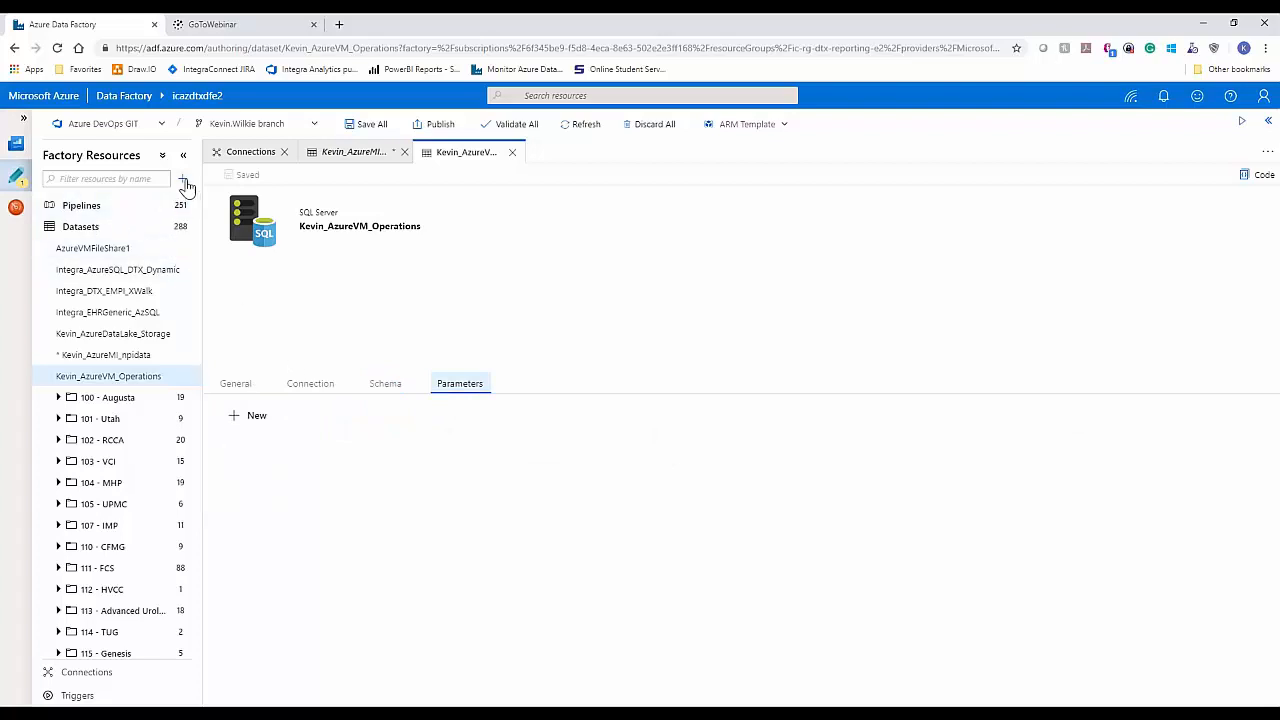
# Step: Create a new blank pipeline in the factory and bring its empty canvas into view
pyautogui.click(185, 182)
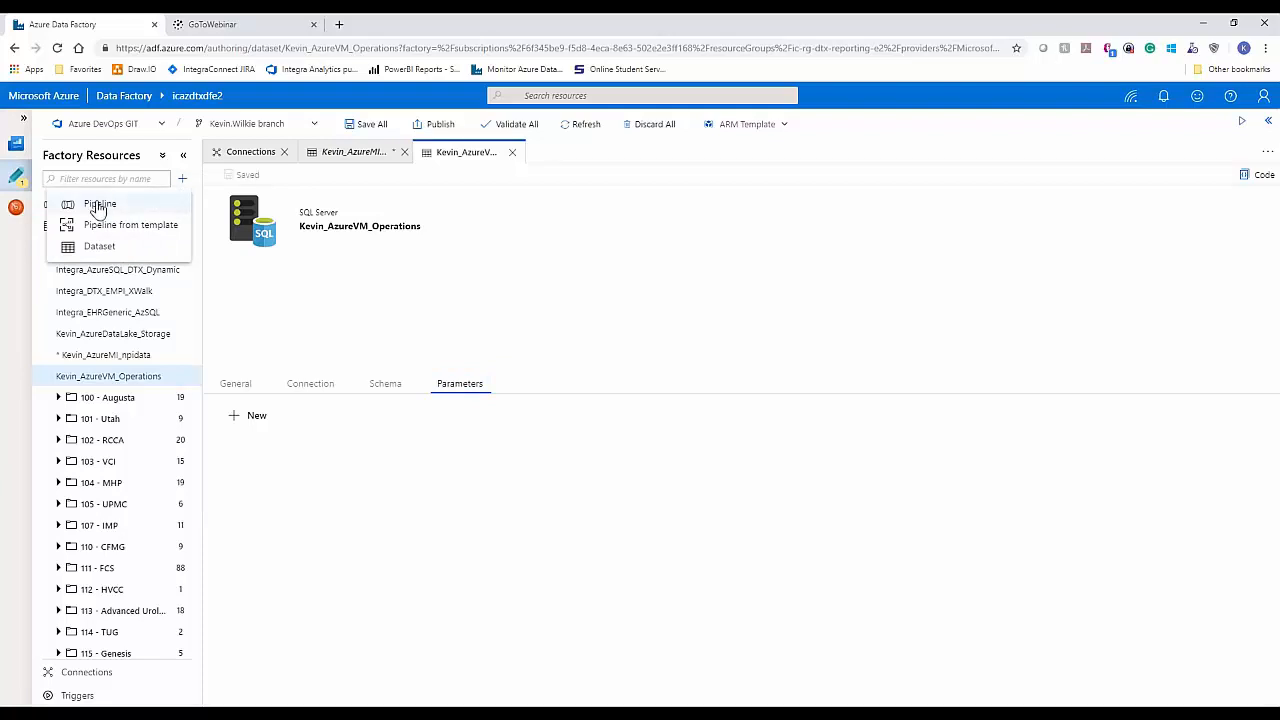
pyautogui.click(152, 204)
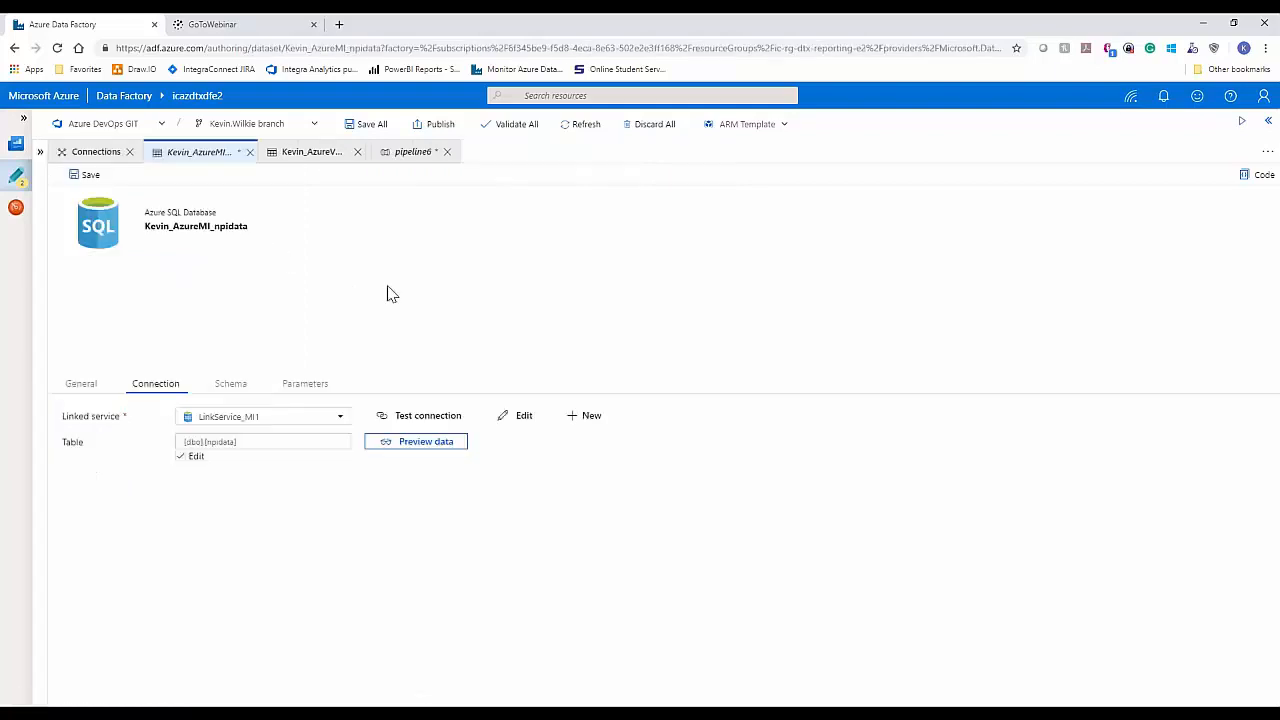
pyautogui.click(285, 256)
pyautogui.click(400, 155)
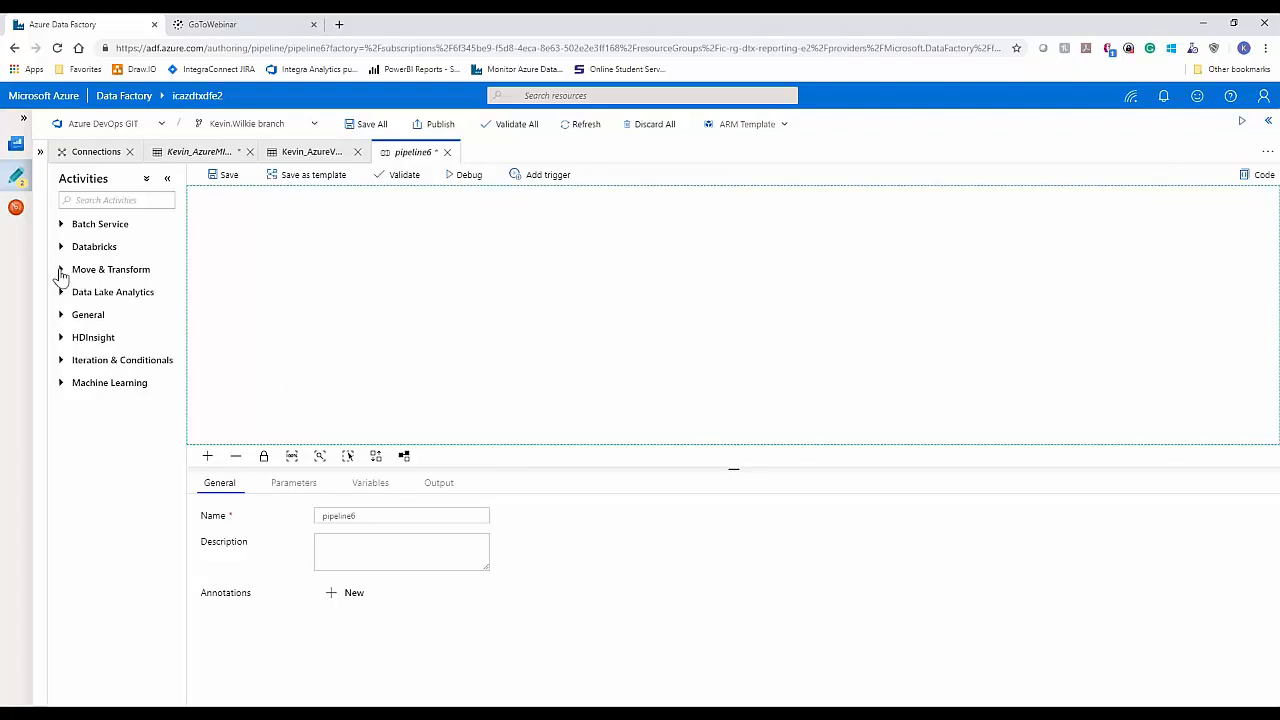
# Step: Add a Copy Data activity from the Move & Transform activities to the new pipeline's canvas
pyautogui.click(61, 315)
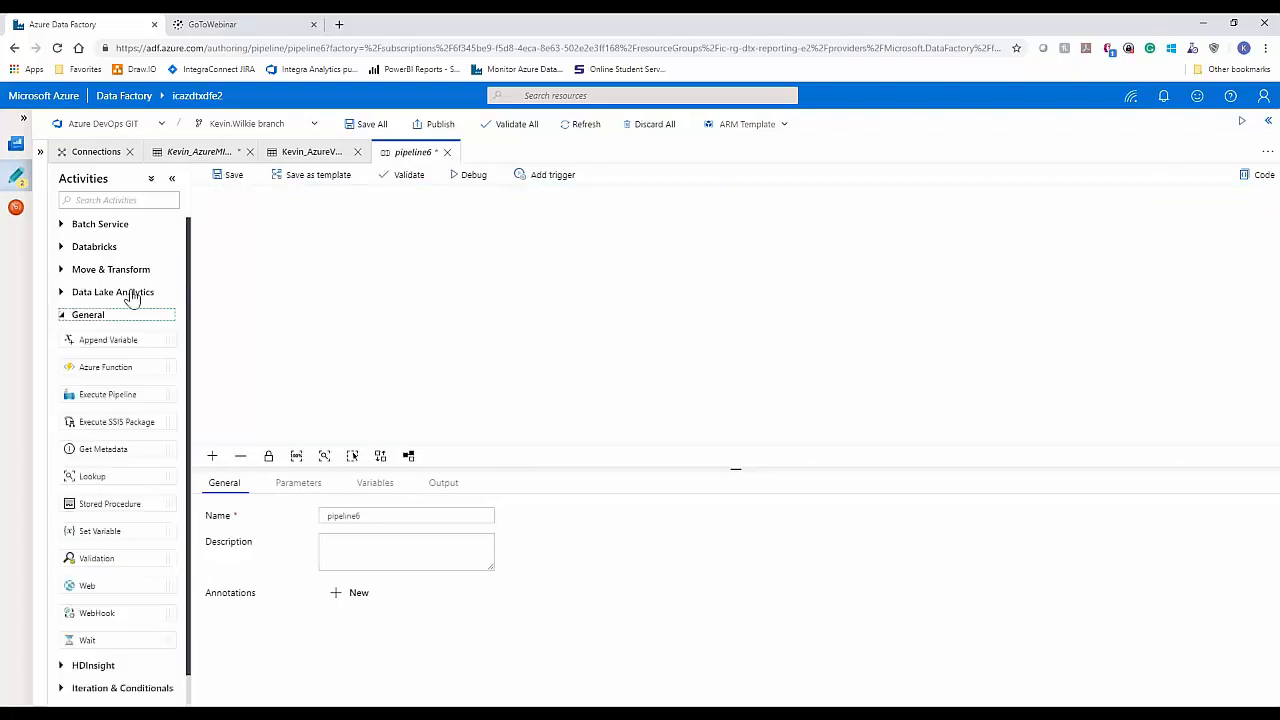
pyautogui.click(62, 270)
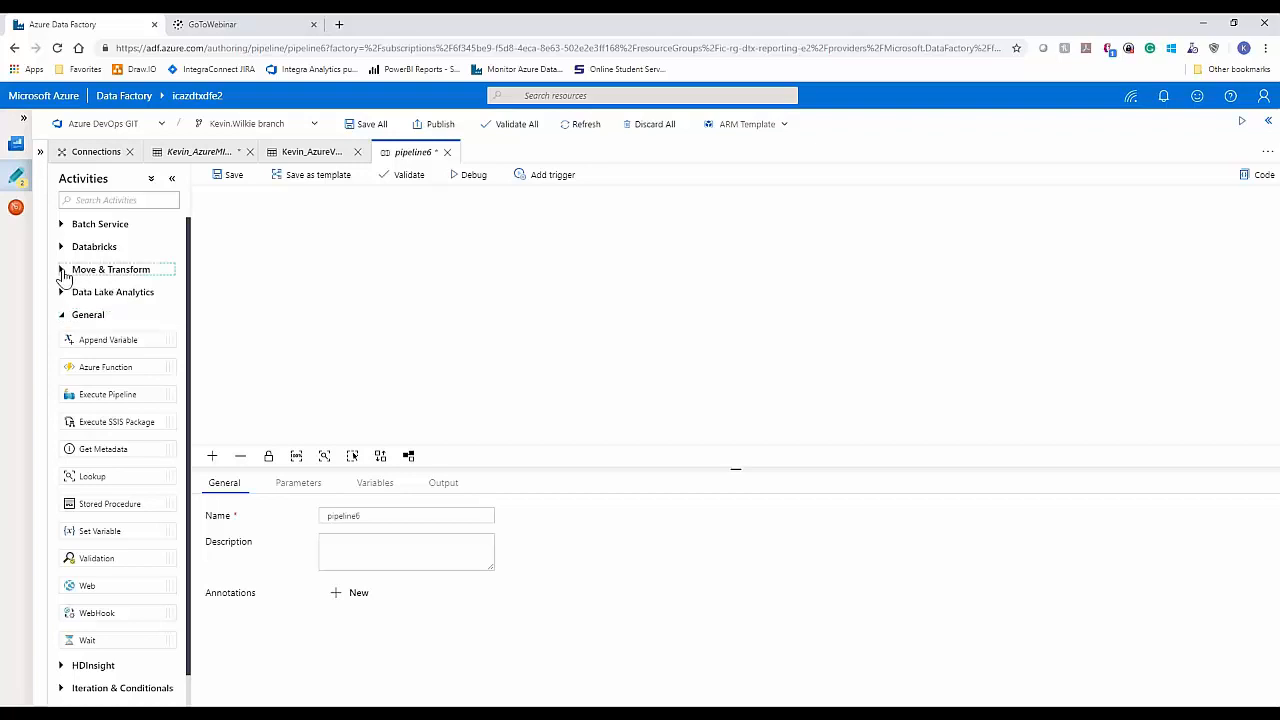
pyautogui.moveTo(108, 294); pyautogui.dragTo(523, 374)
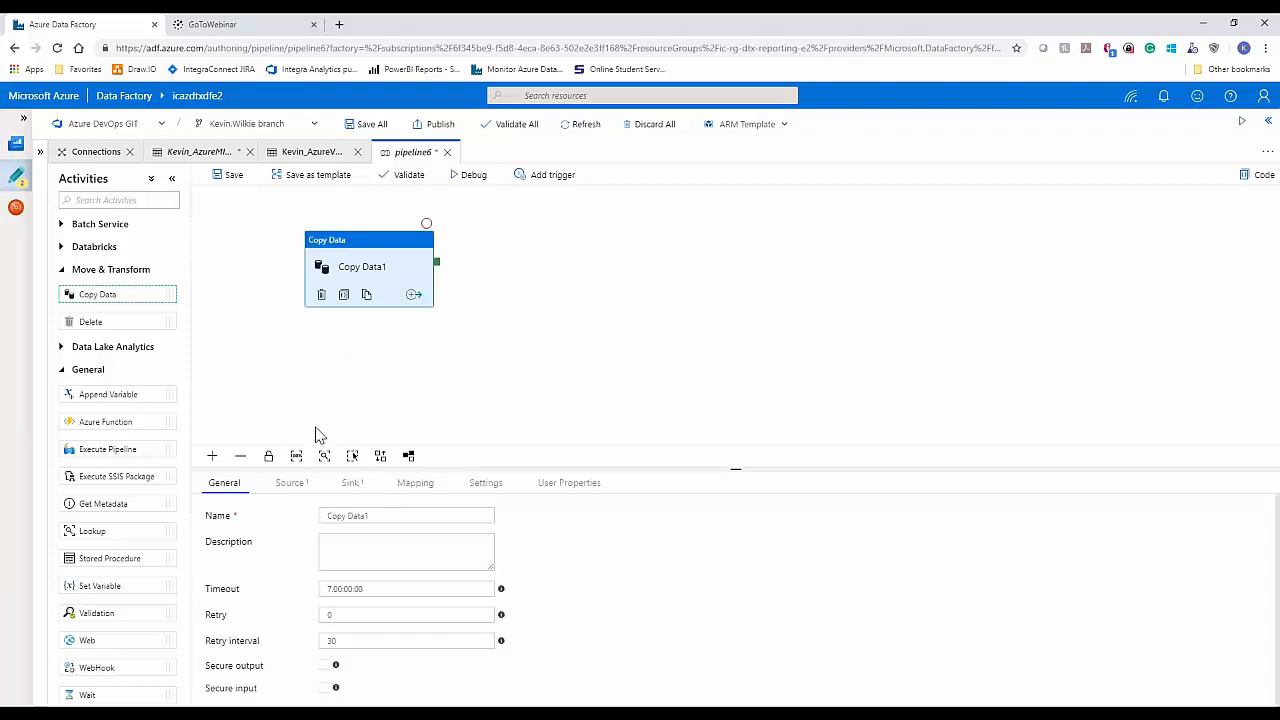
# Step: Rename the copy activity to "Copy Data from Azure to VM" and review its timeout and retry interval settings
pyautogui.click(381, 515)
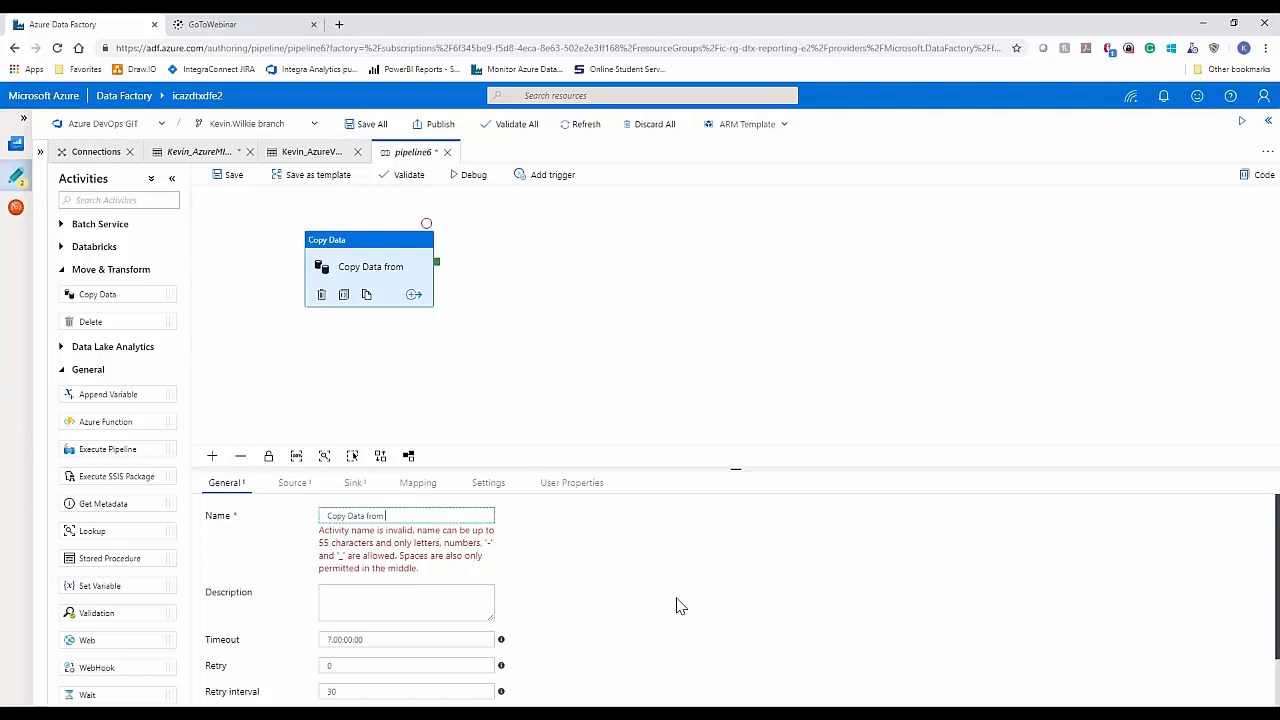
pyautogui.write('Azure to VM')
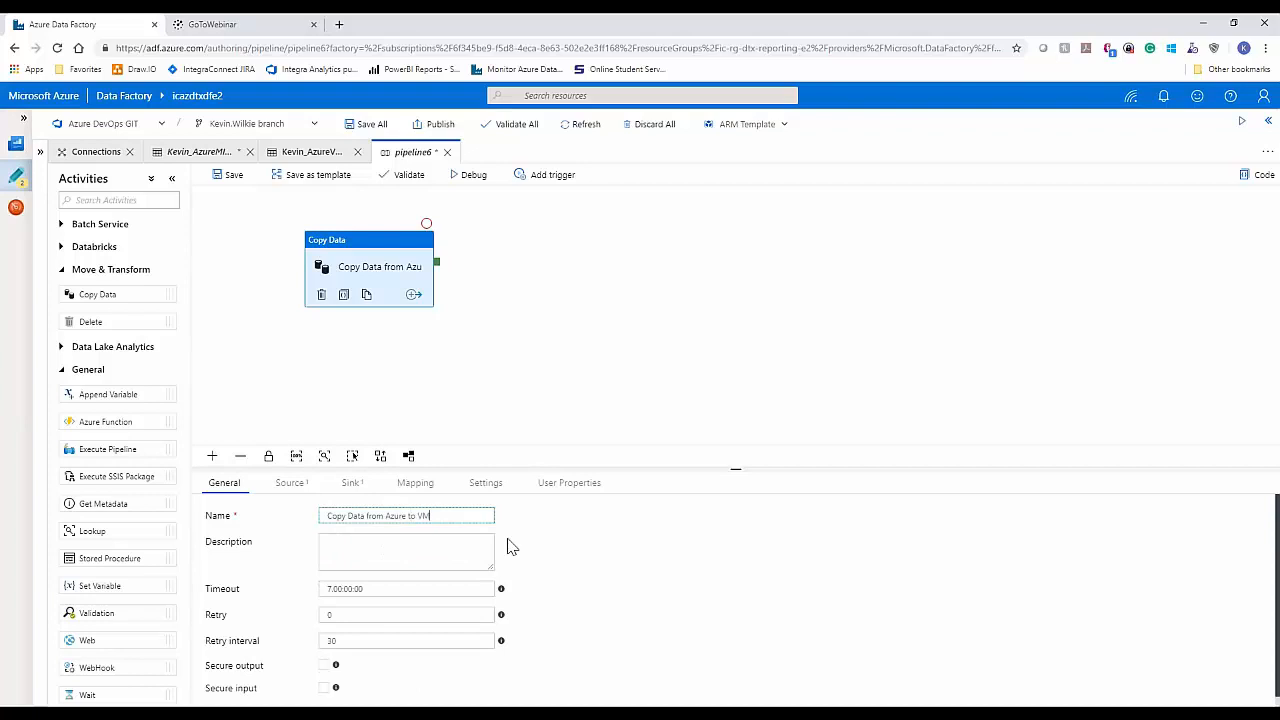
pyautogui.doubleClick(396, 516)
pyautogui.click(460, 534)
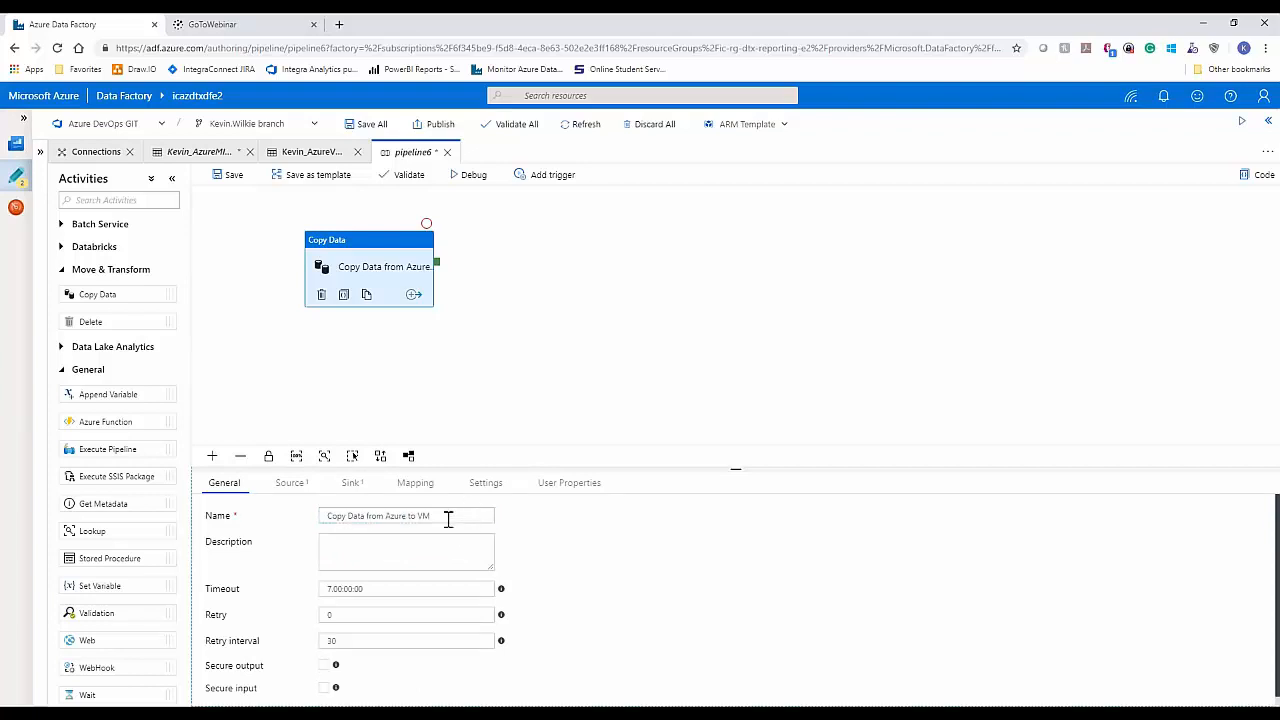
pyautogui.click(348, 592)
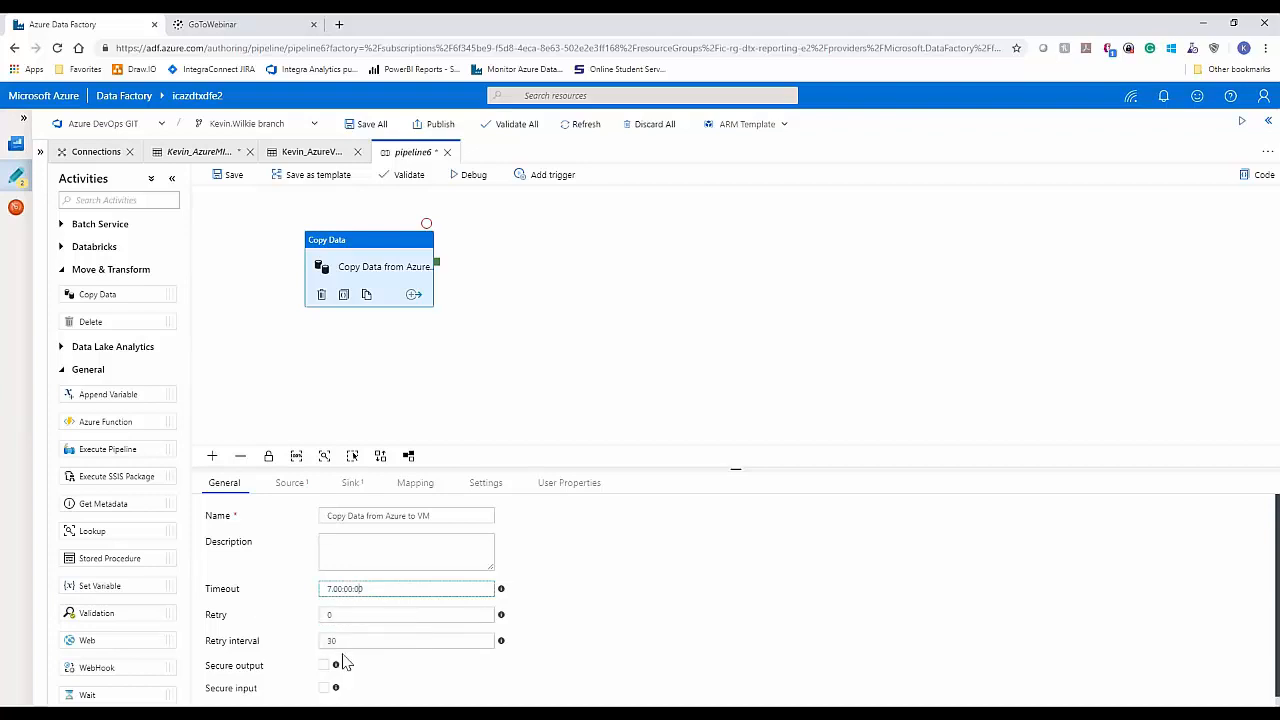
pyautogui.moveTo(502, 643)
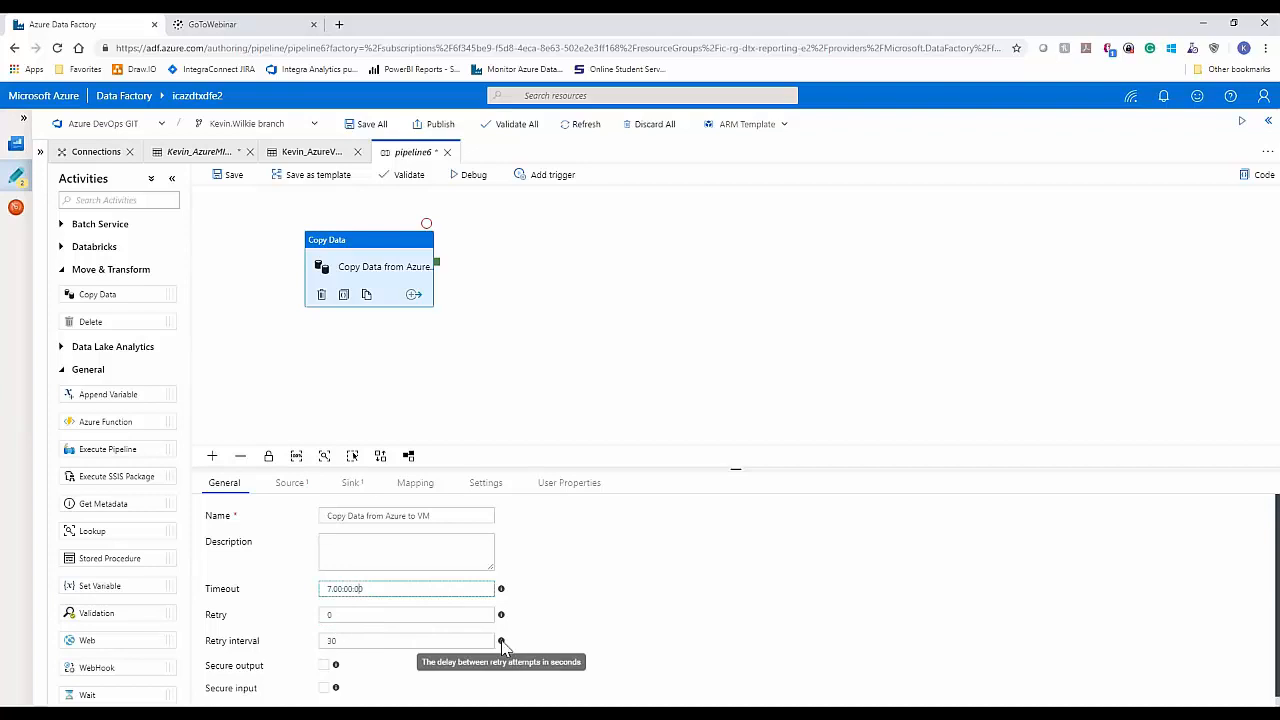
# Step: Set the copy activity's source dataset to the AzureMI_npidata dataset
pyautogui.click(291, 484)
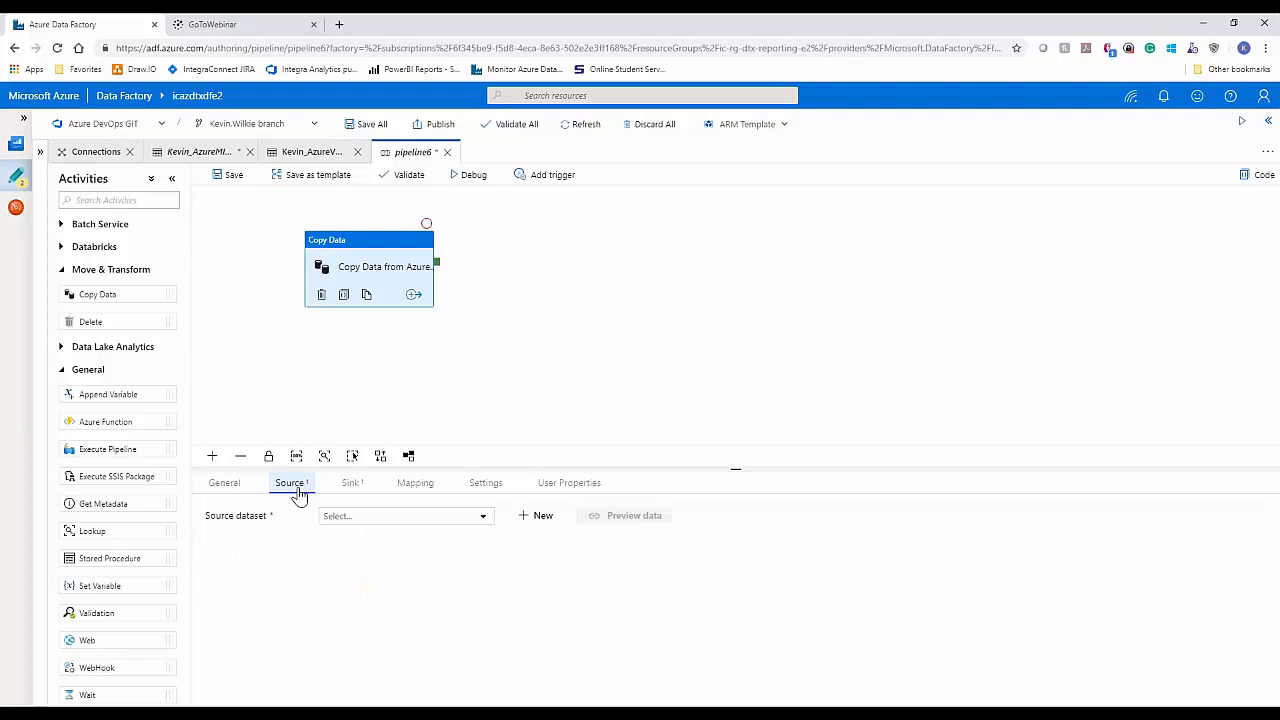
pyautogui.click(483, 522)
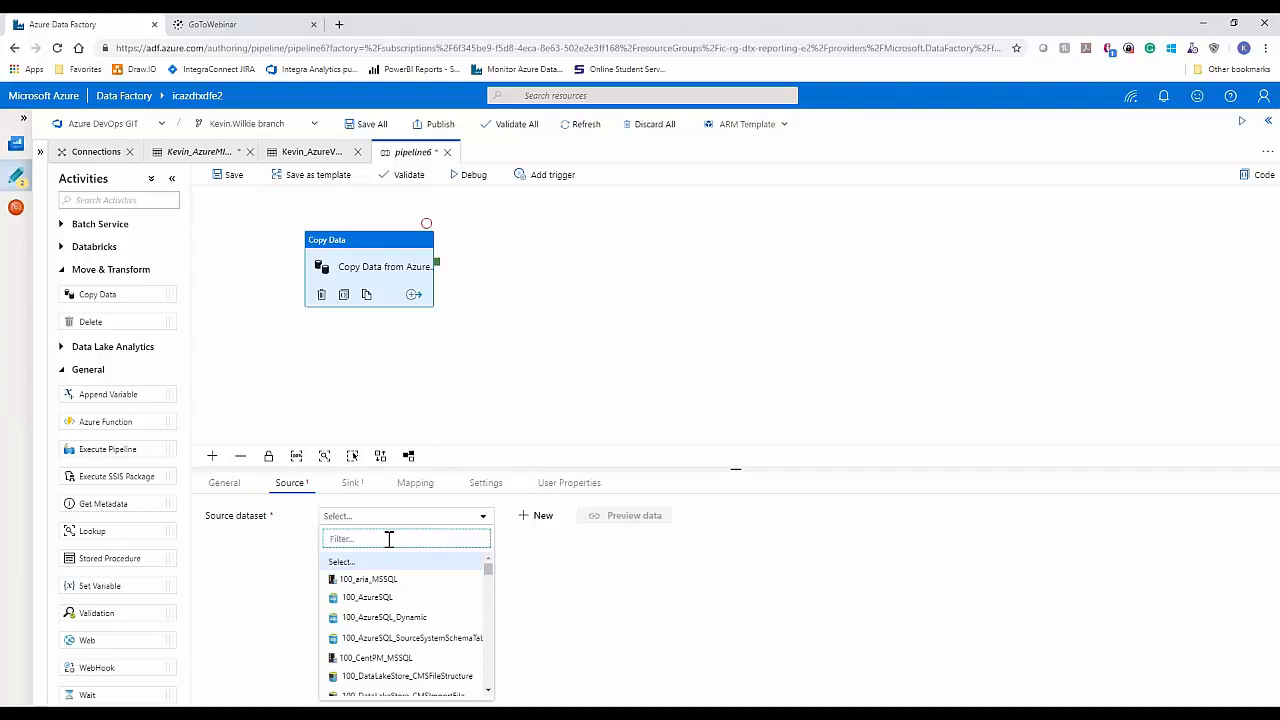
pyautogui.write('kevin')
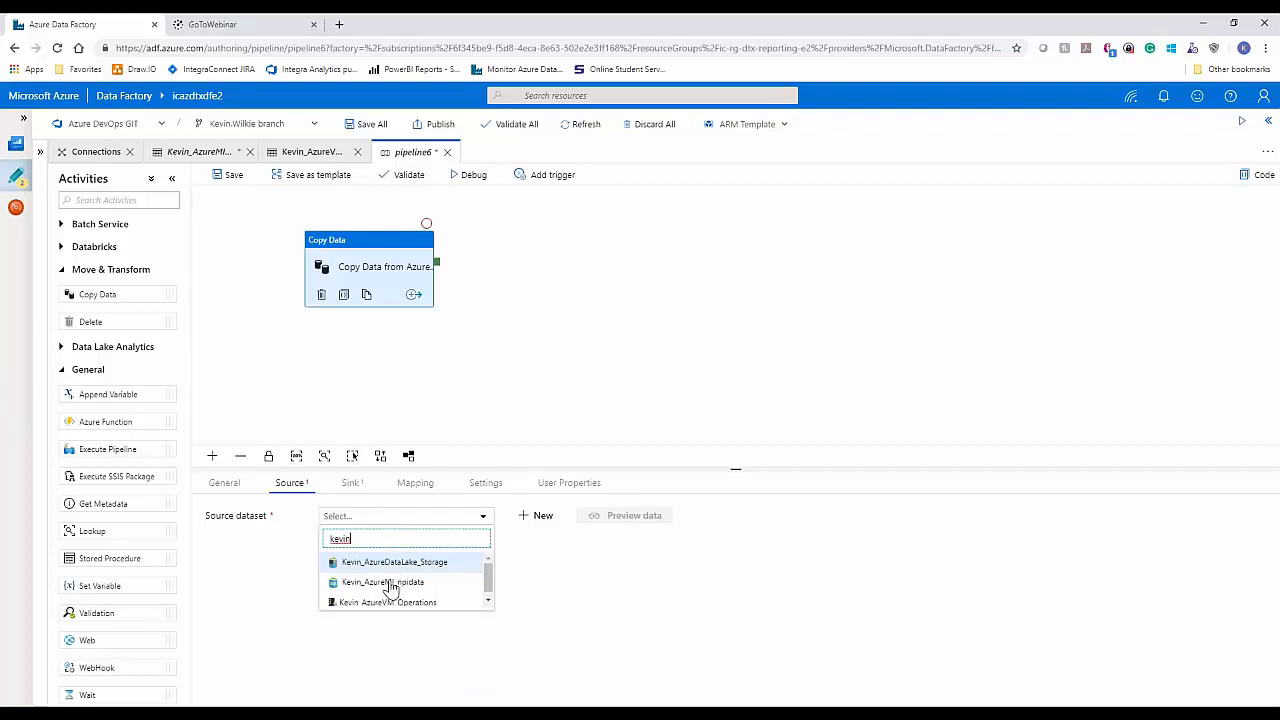
pyautogui.click(391, 584)
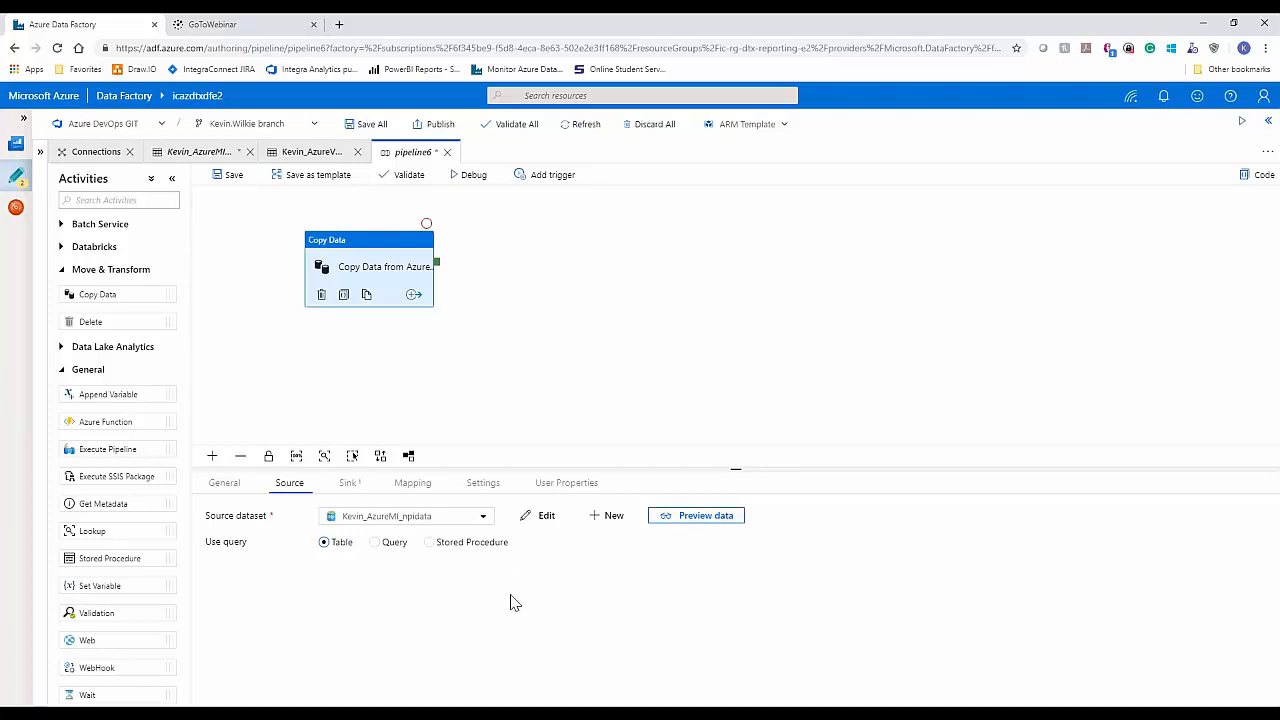
# Step: Set the copy activity's sink dataset to the AzureVM_Operations dataset
pyautogui.click(347, 487)
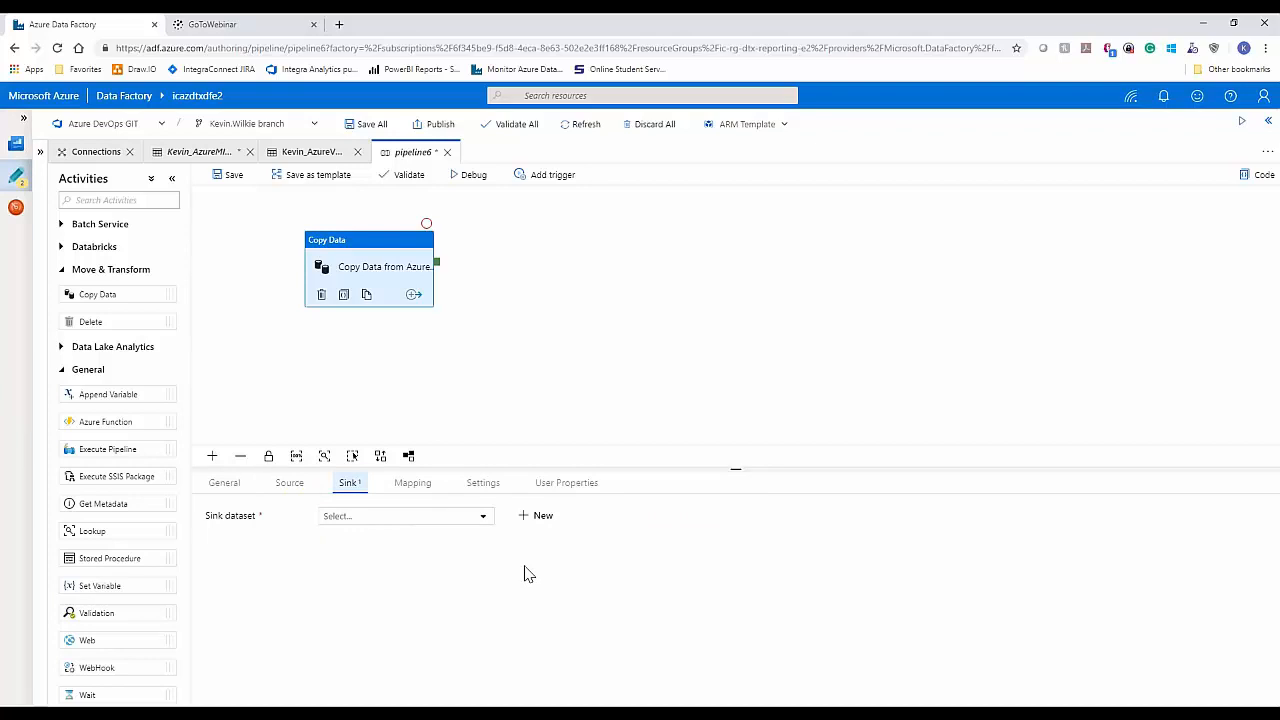
pyautogui.click(484, 520)
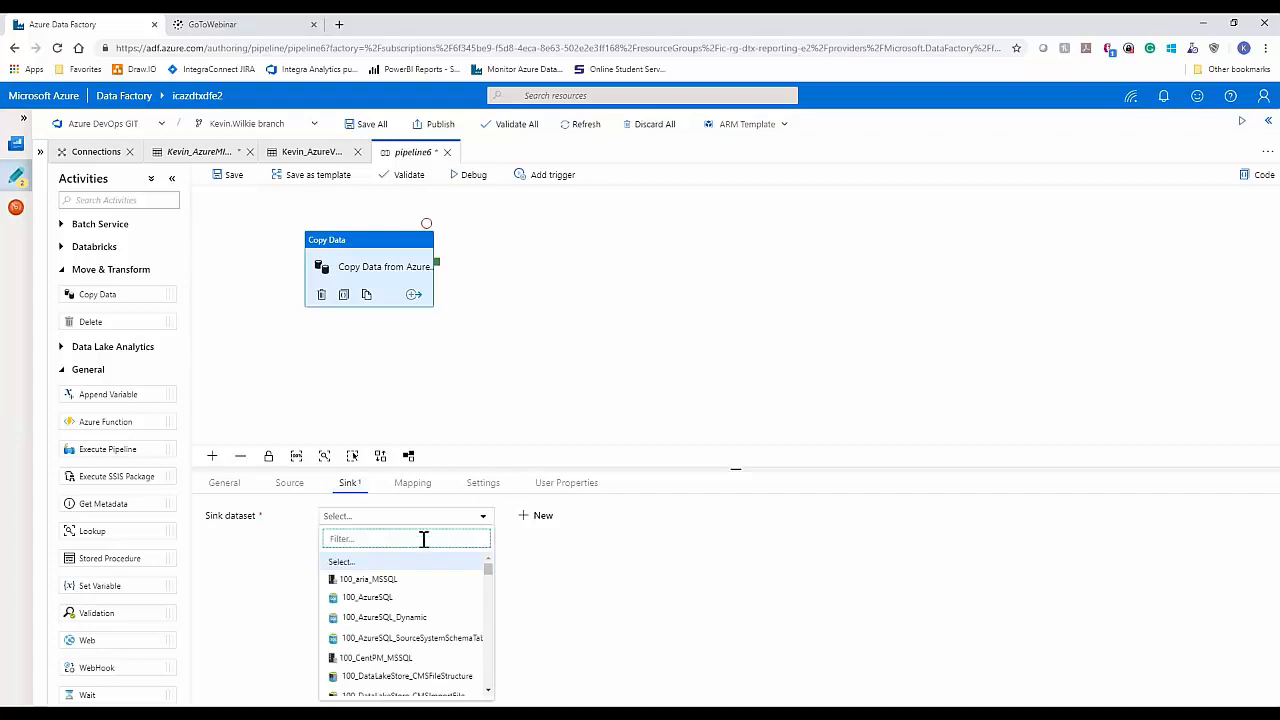
pyautogui.write('kevin')
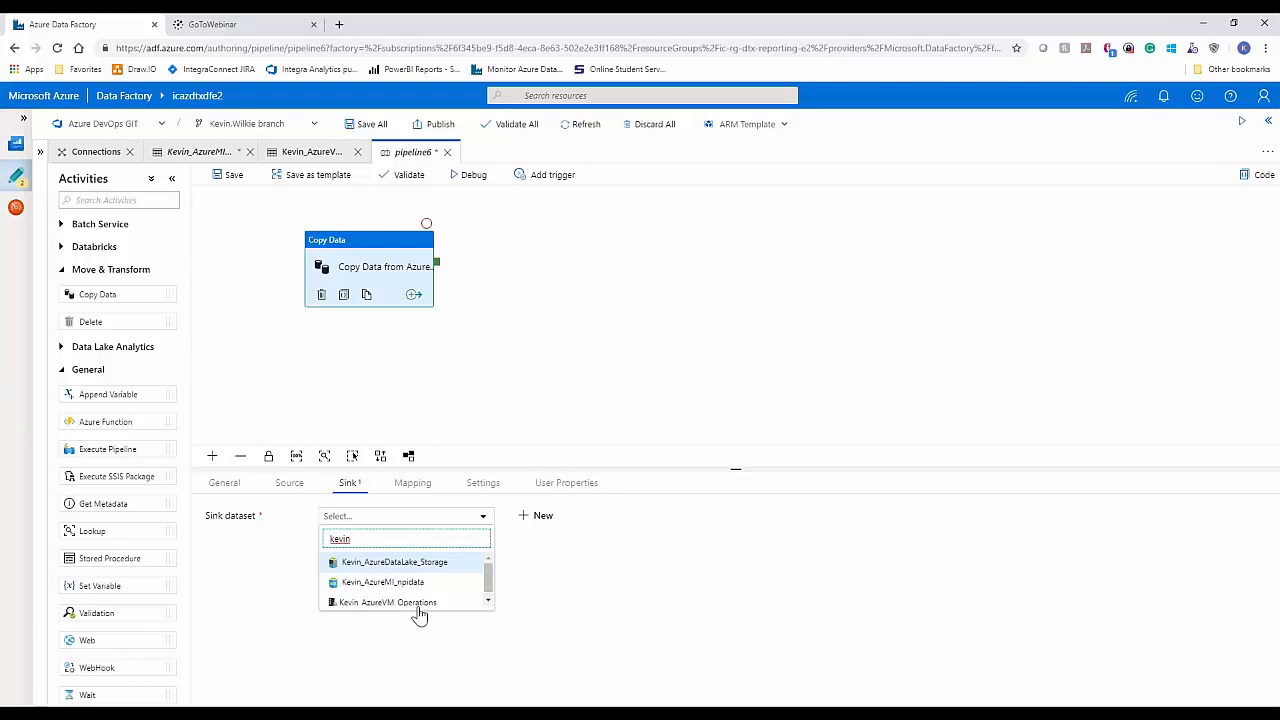
pyautogui.click(420, 603)
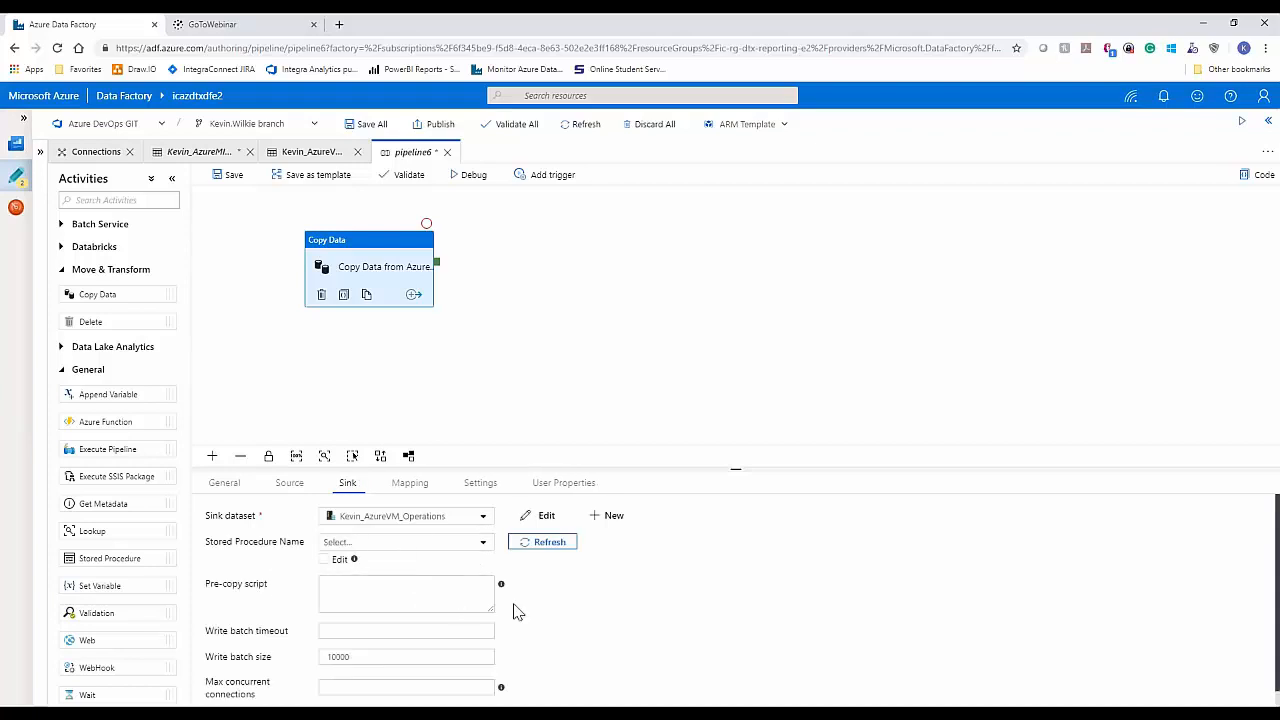
# Step: Review the sink's pre-copy script, write batch timeout, write batch size and max concurrent connections settings
pyautogui.click(418, 600)
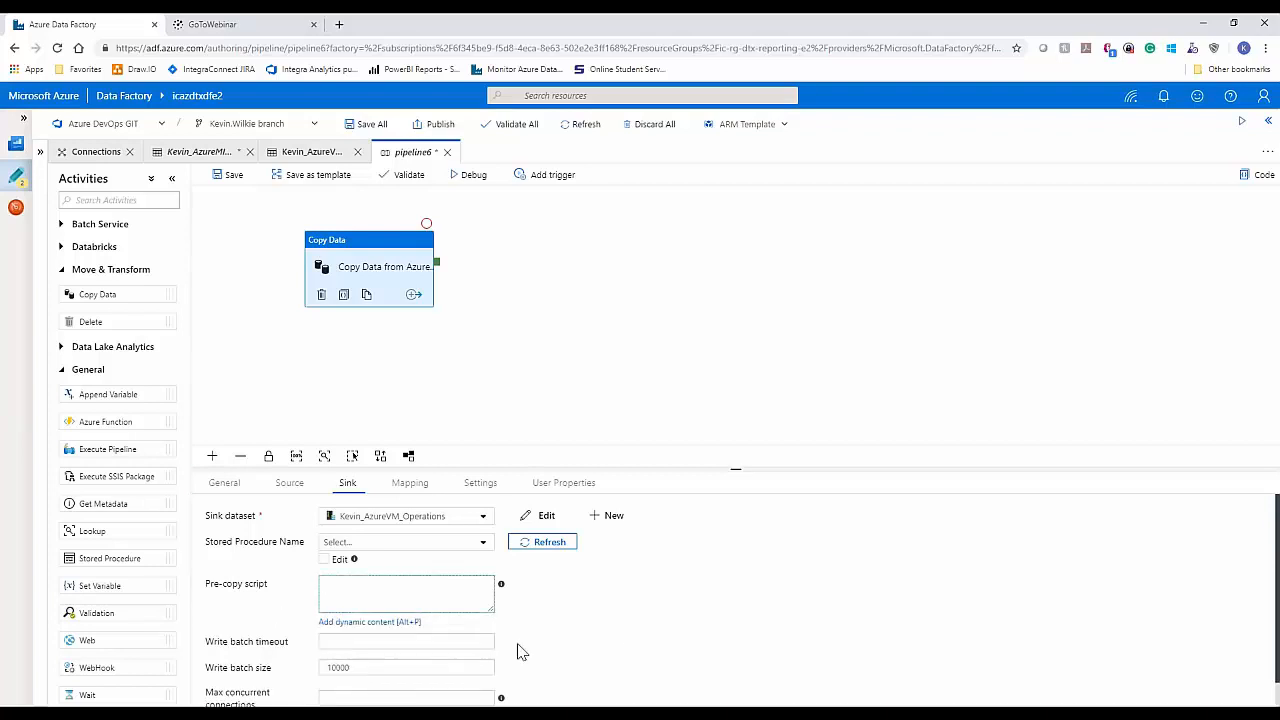
pyautogui.scroll(-1, 616, 618)
pyautogui.scroll(-1, 616, 618)
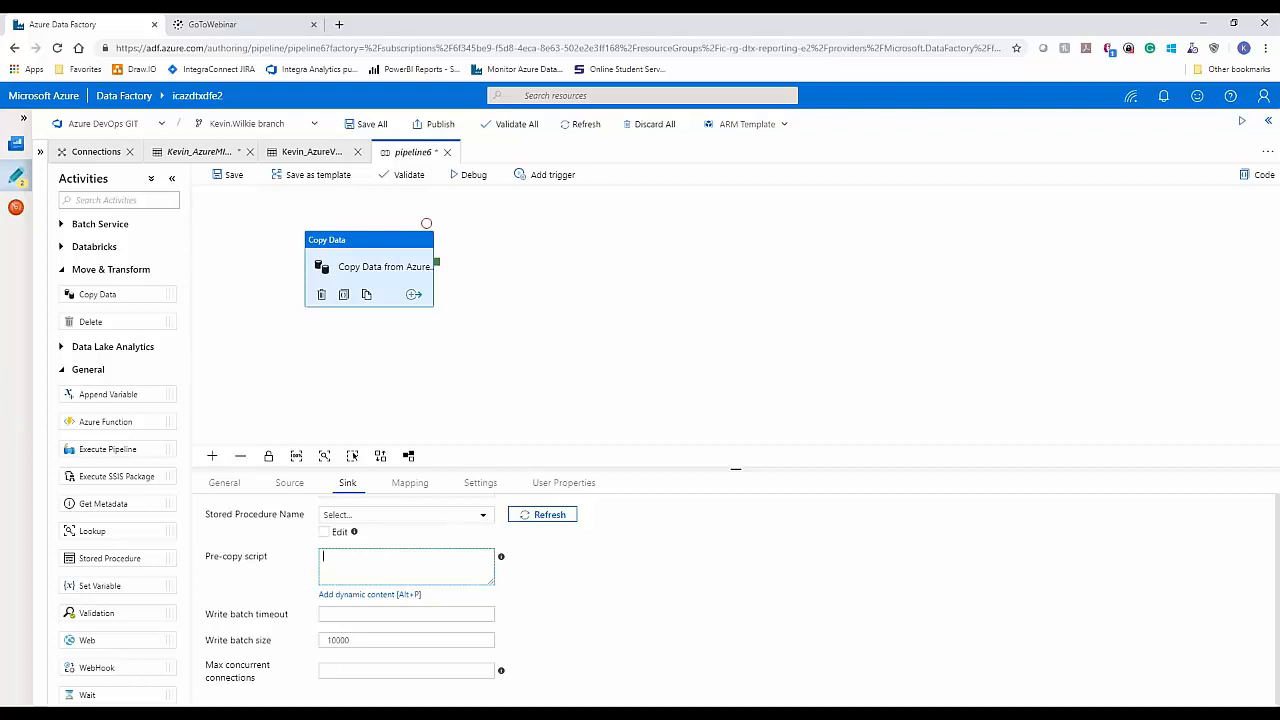
# Step: Review the copy activity's mapping options and the available data integration unit choices
pyautogui.click(412, 485)
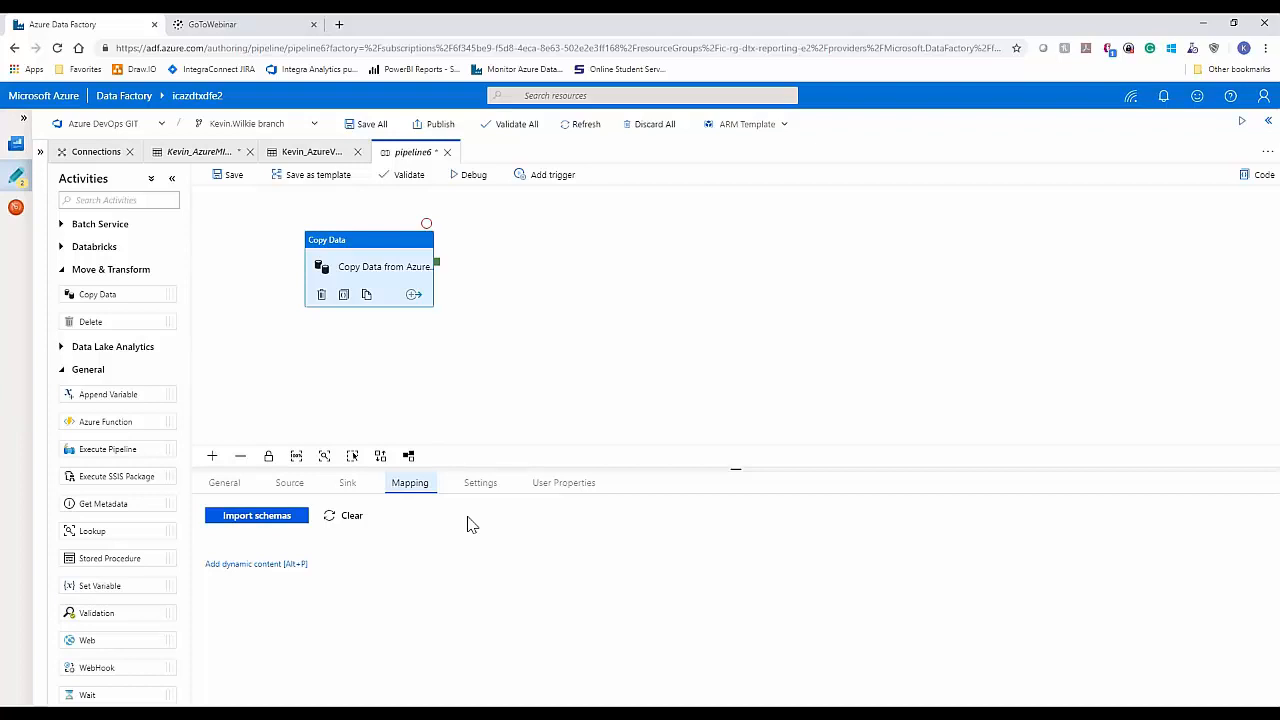
pyautogui.click(478, 484)
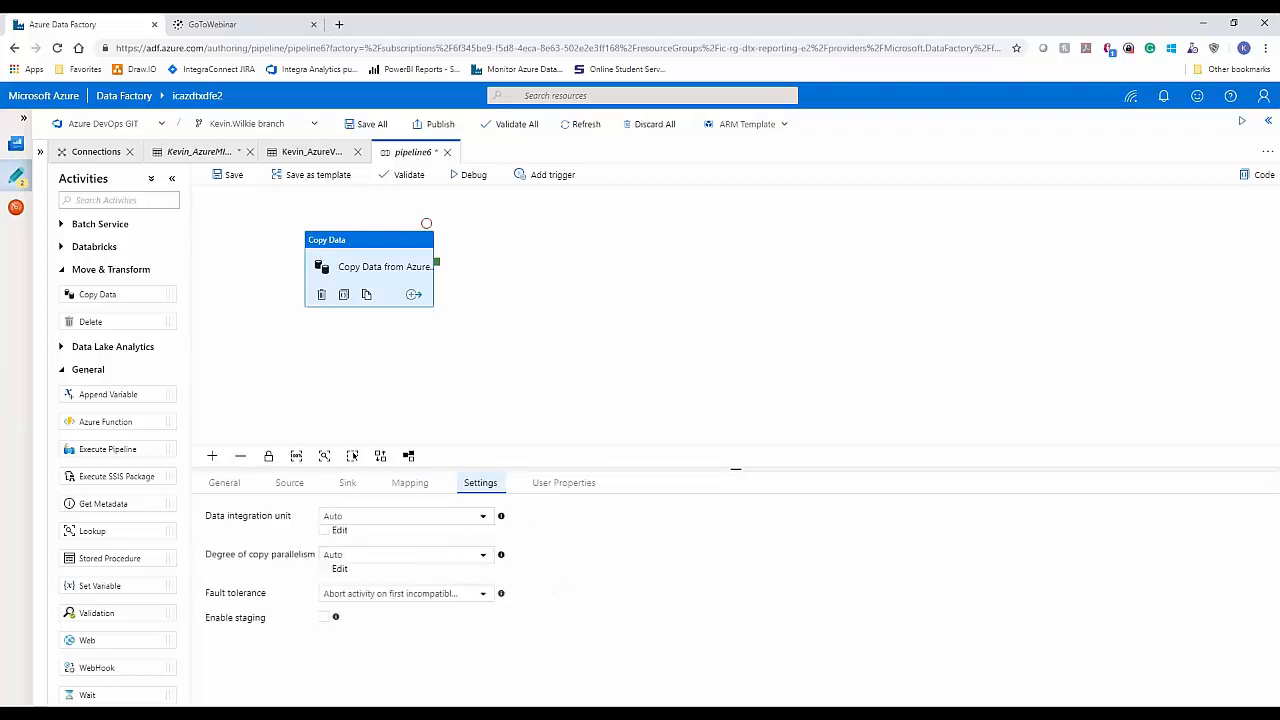
pyautogui.click(479, 518)
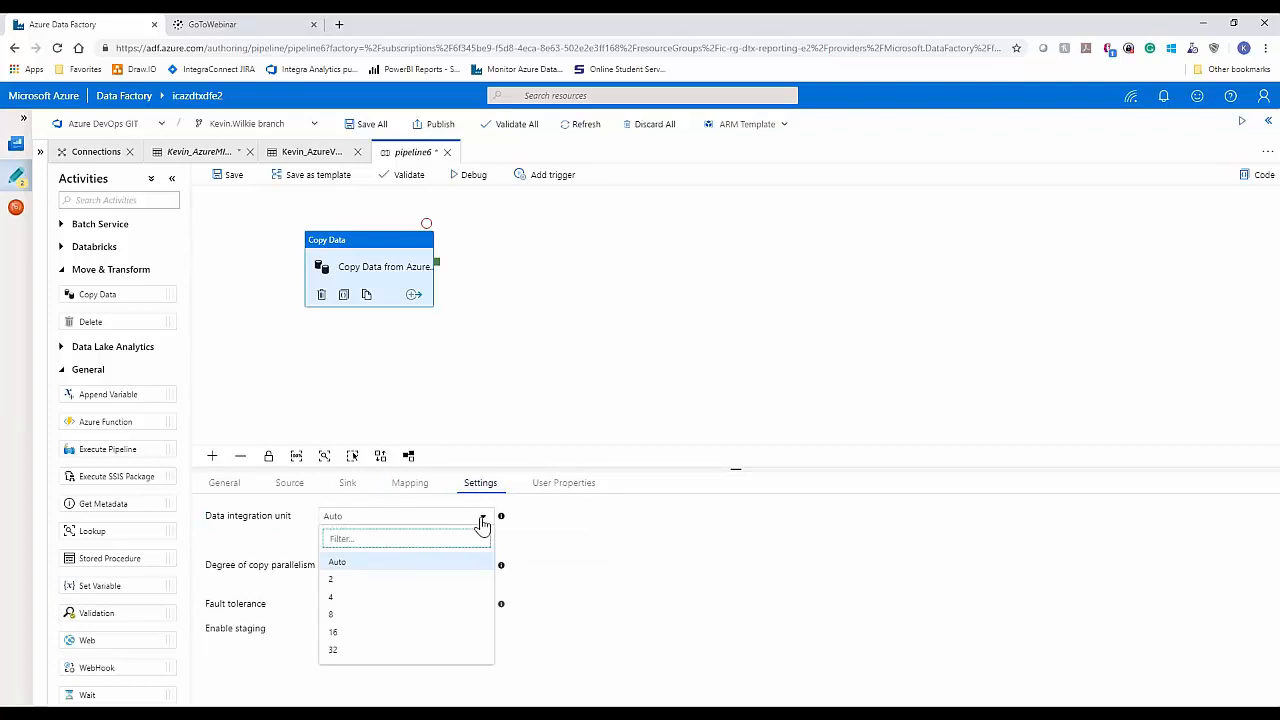
pyautogui.moveTo(501, 518)
pyautogui.click(643, 358)
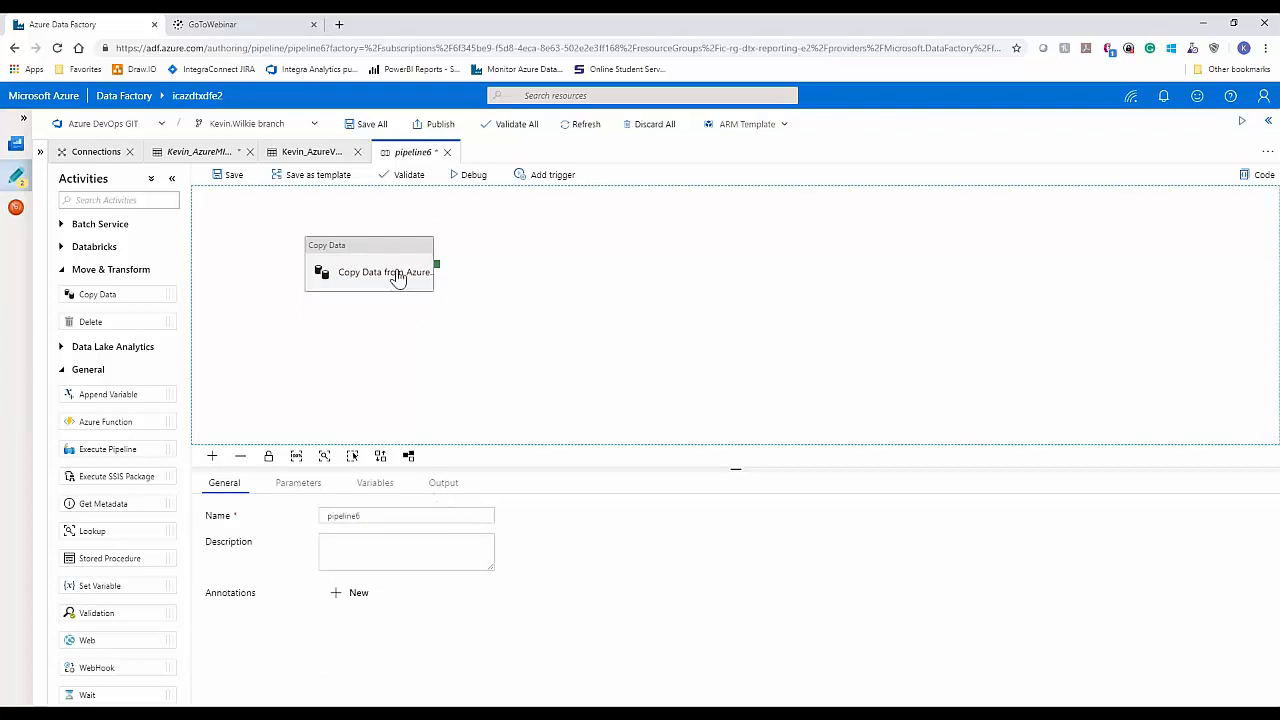
# Step: Review the copy activity's user properties and the available degree of copy parallelism choices
pyautogui.click(390, 256)
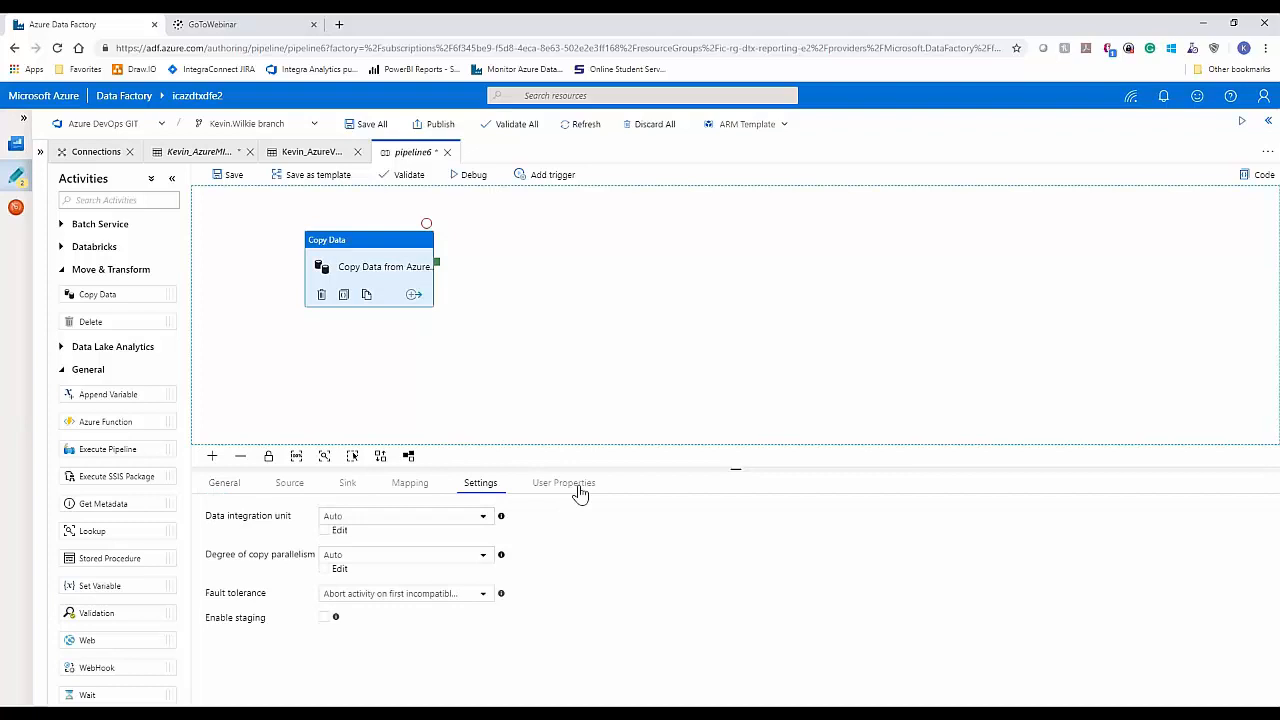
pyautogui.click(578, 487)
pyautogui.click(481, 484)
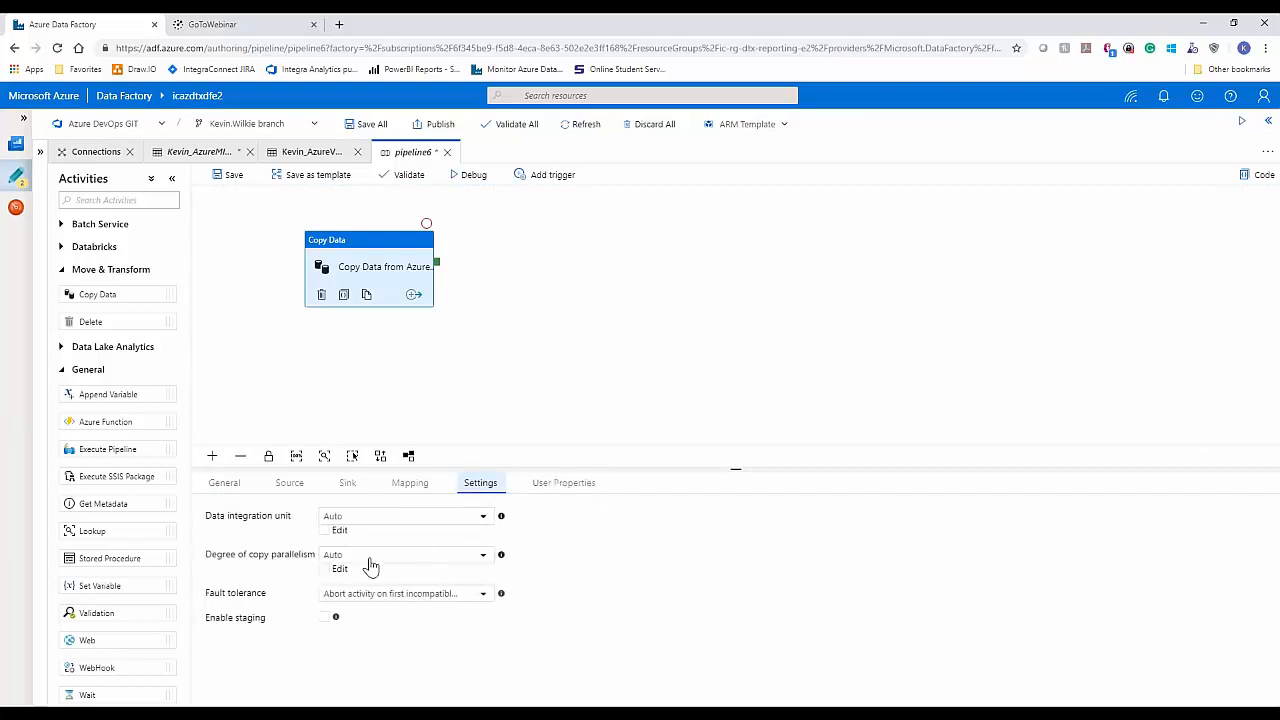
pyautogui.click(482, 562)
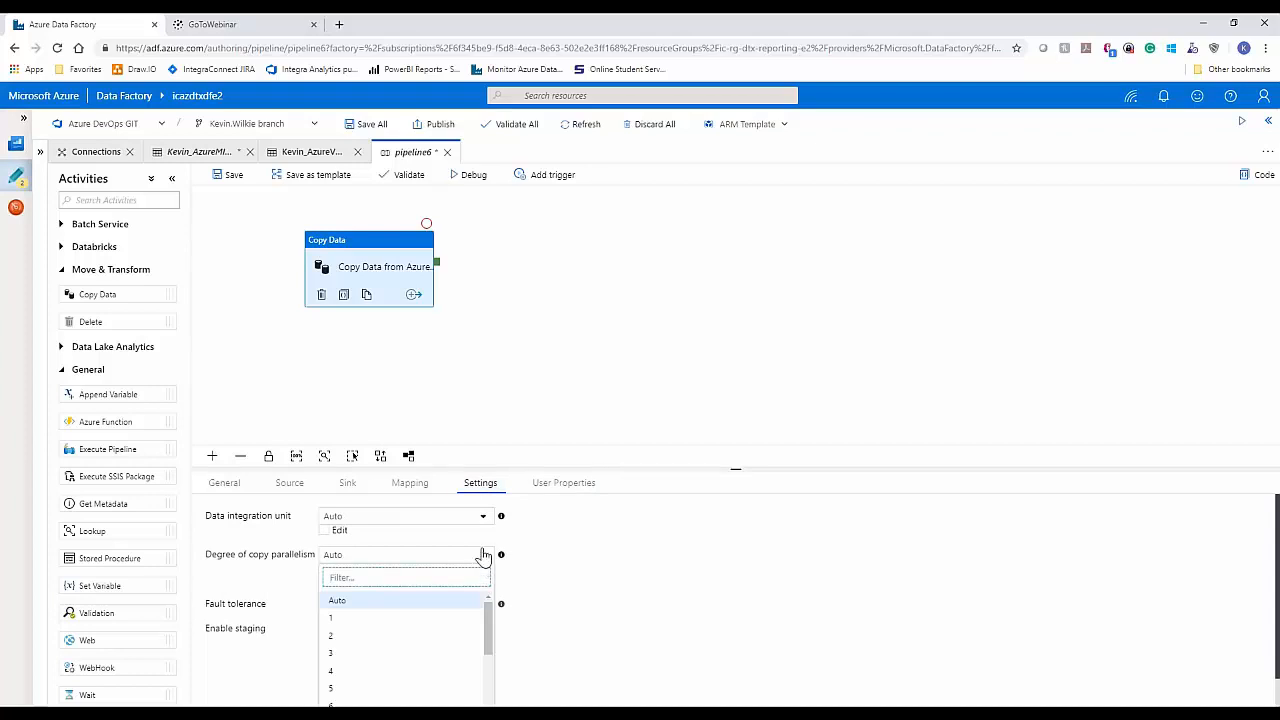
pyautogui.click(628, 382)
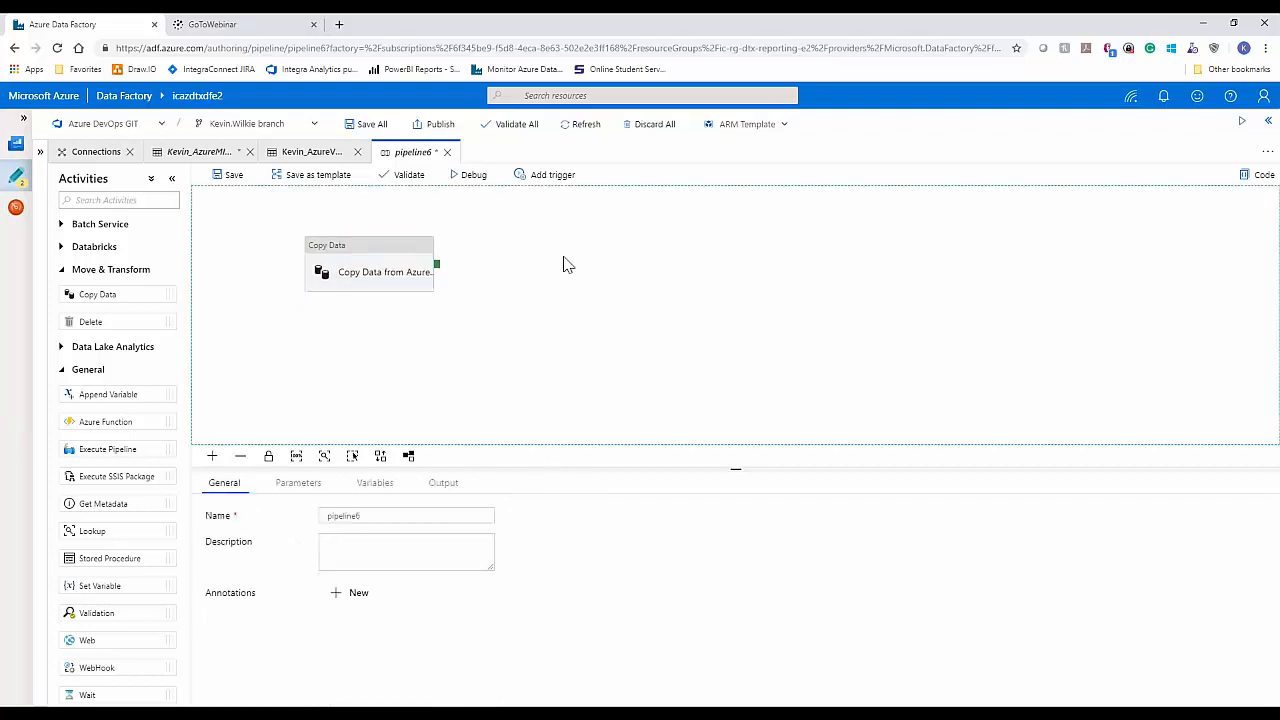
pyautogui.click(371, 252)
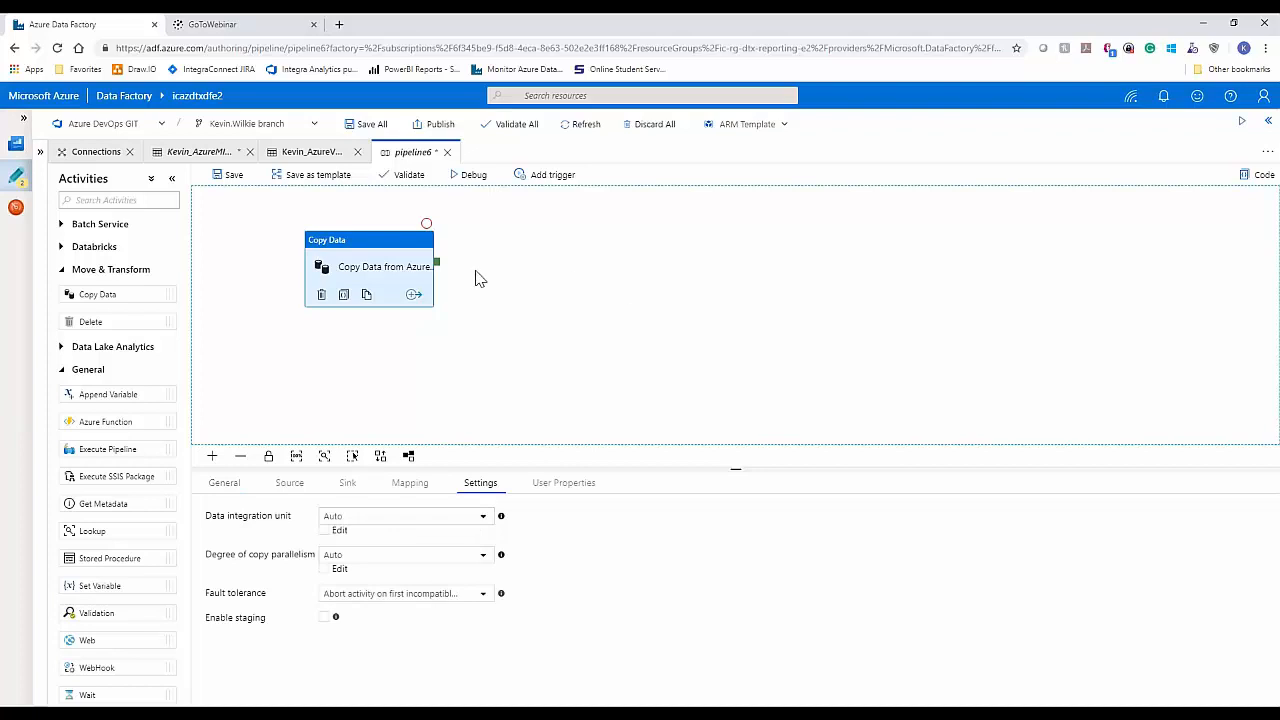
# Step: Validate pipeline6, close the validation output and deselect the copy activity
pyautogui.click(400, 178)
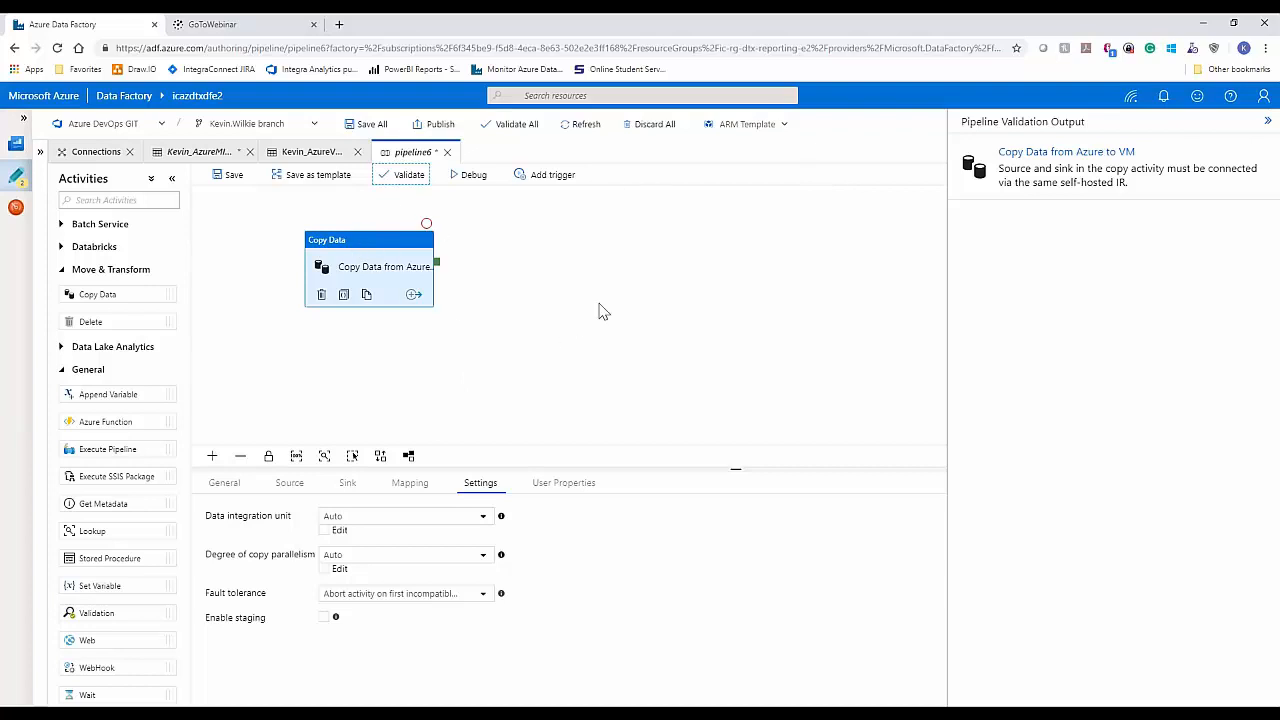
pyautogui.click(1268, 122)
pyautogui.click(276, 295)
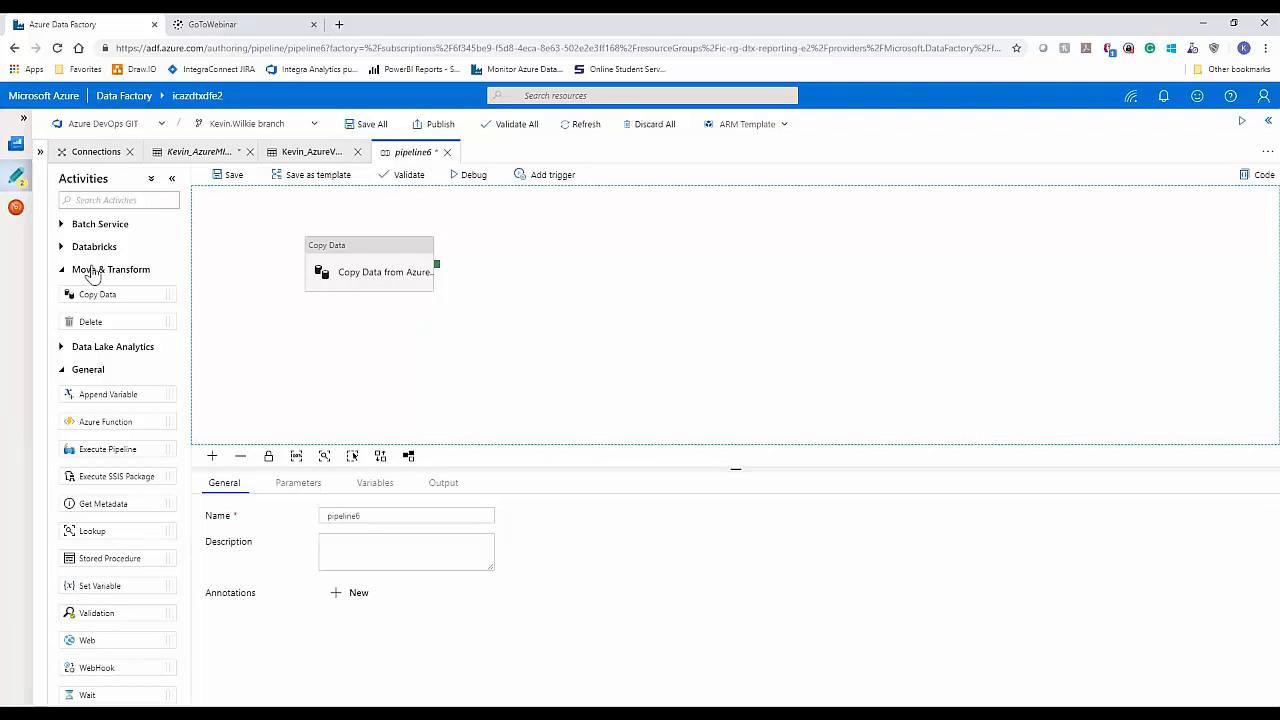
pyautogui.click(22, 182)
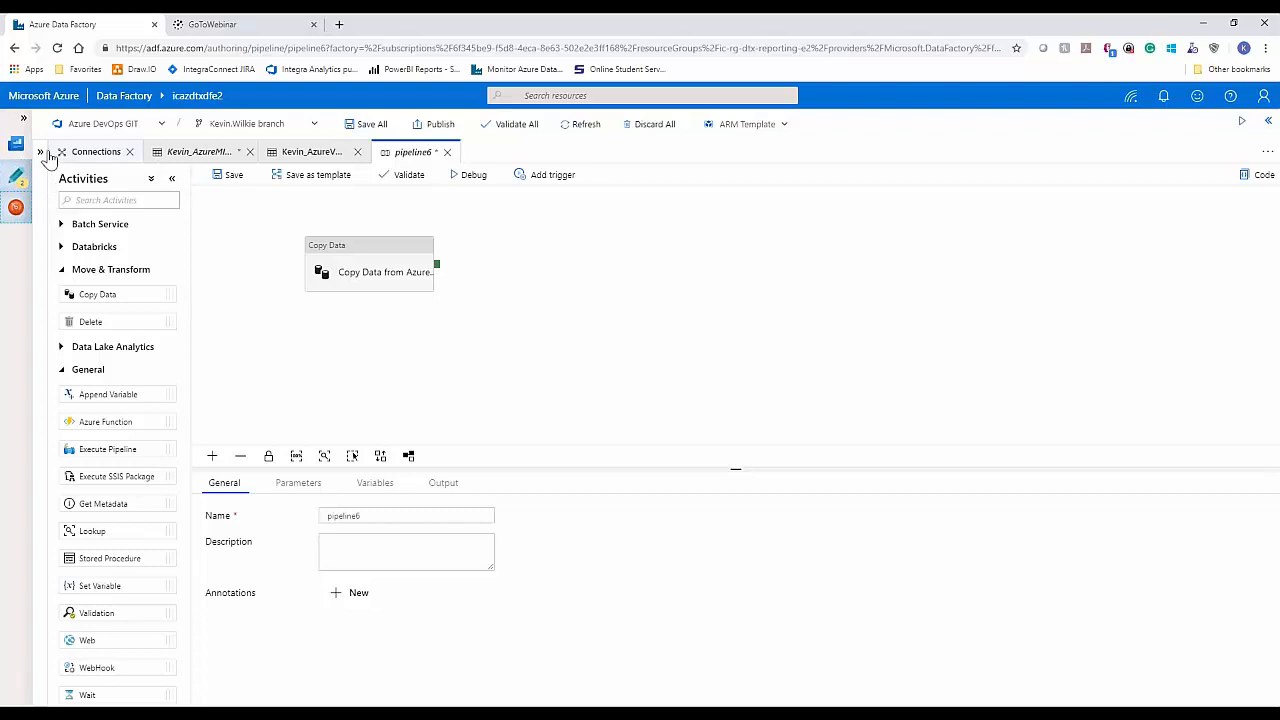
pyautogui.click(16, 207)
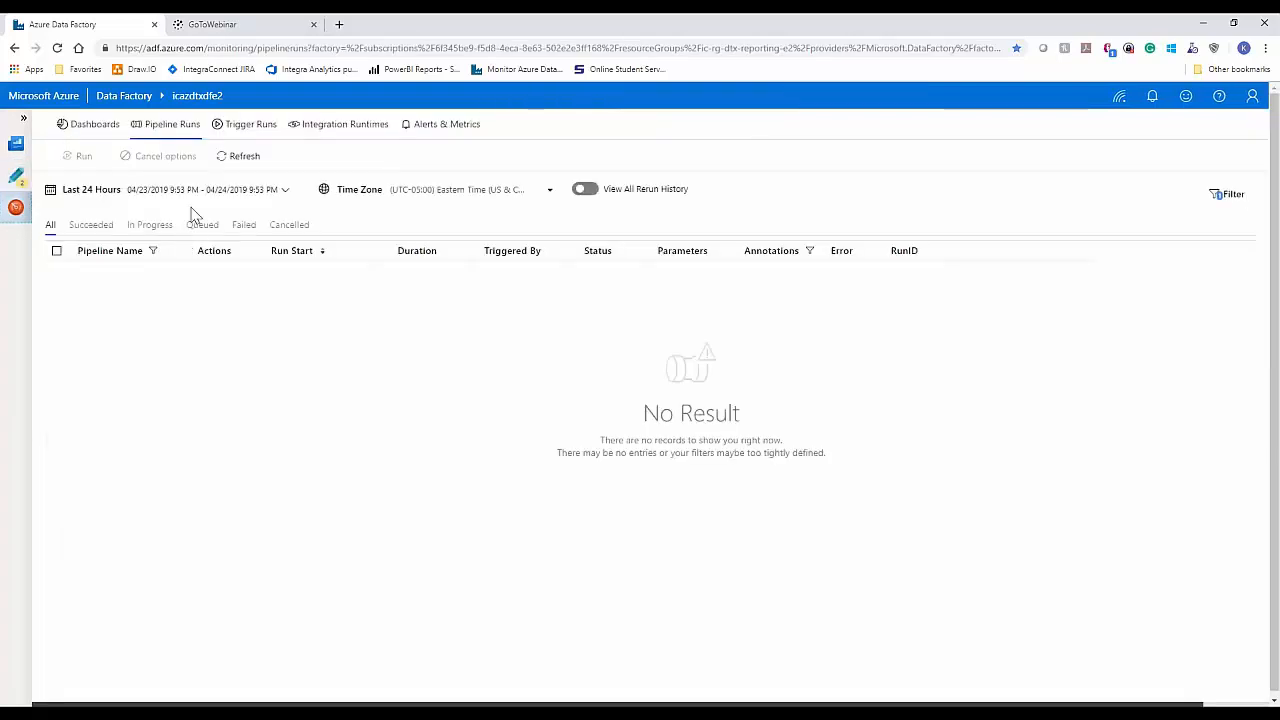
pyautogui.click(16, 175)
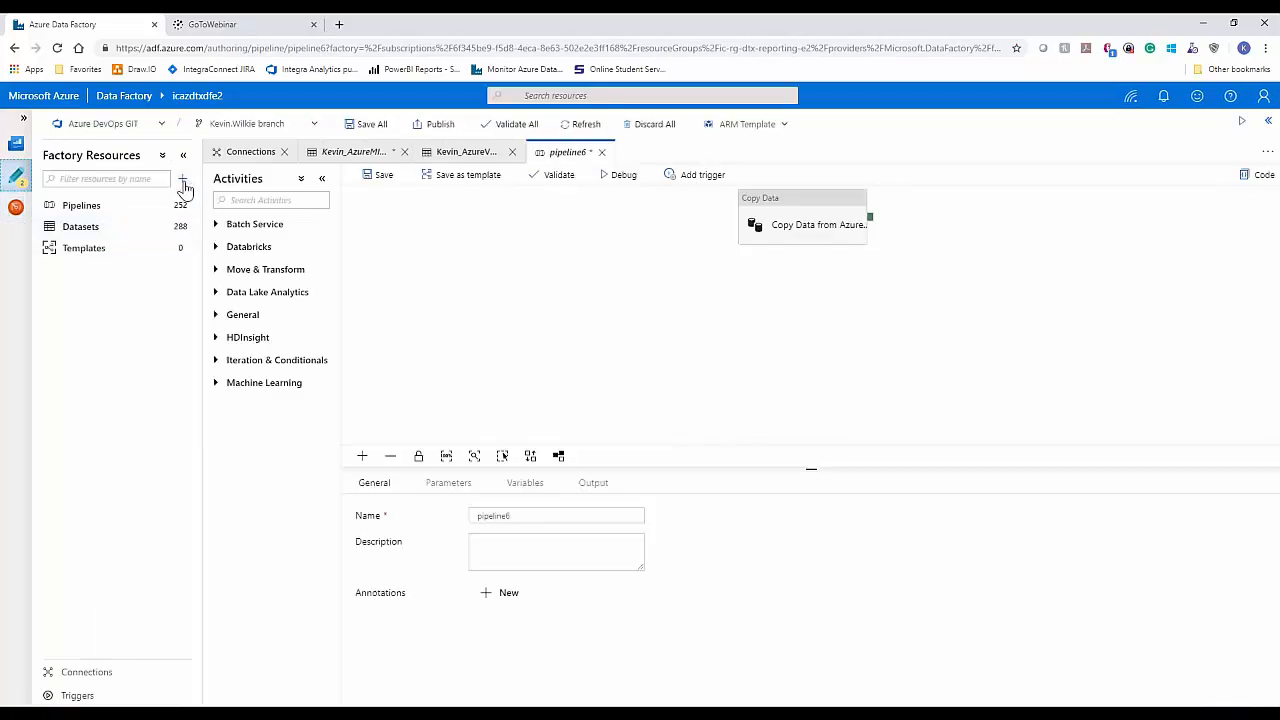
# Step: Create a new pipeline and add a Copy Data activity to its canvas
pyautogui.click(184, 185)
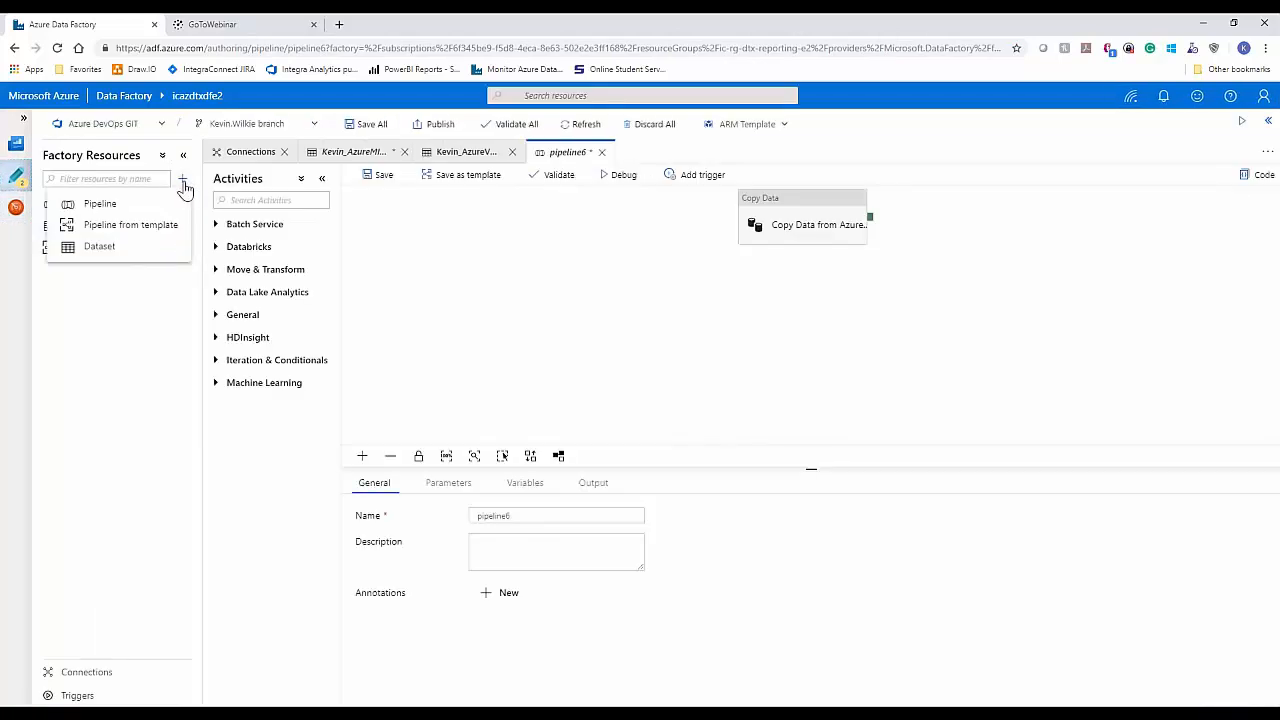
pyautogui.click(136, 207)
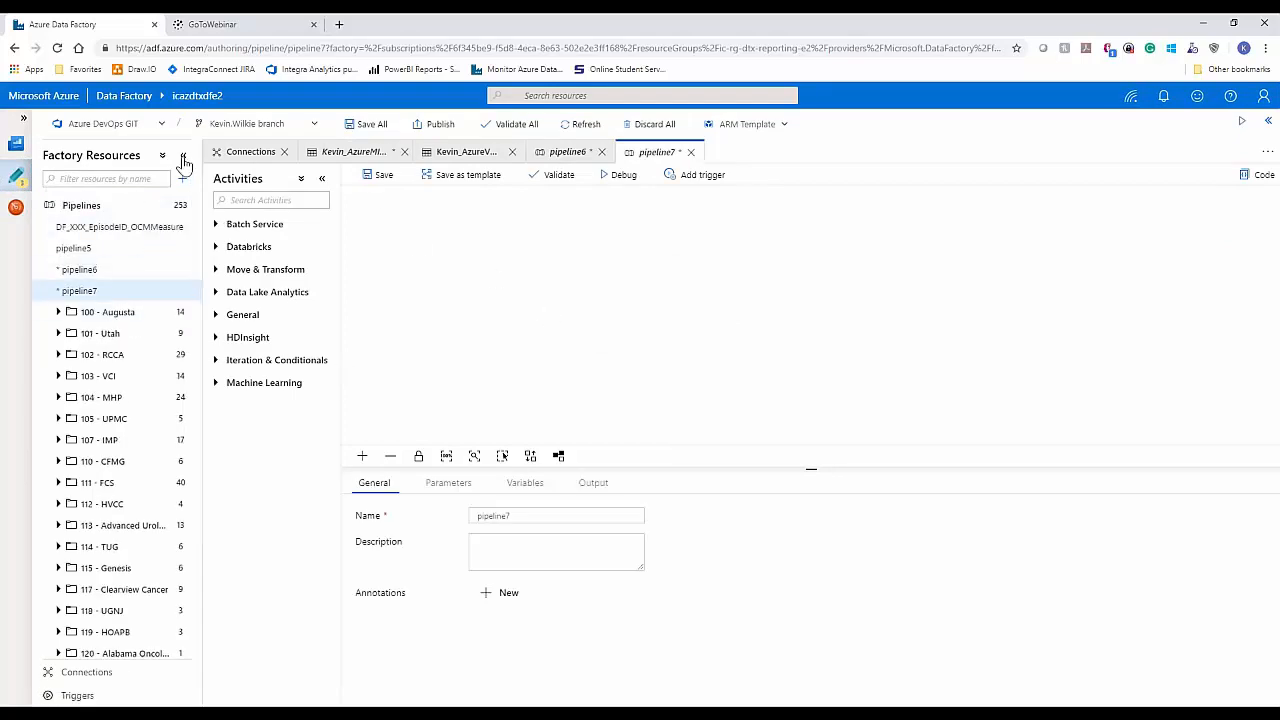
pyautogui.click(183, 158)
pyautogui.click(356, 286)
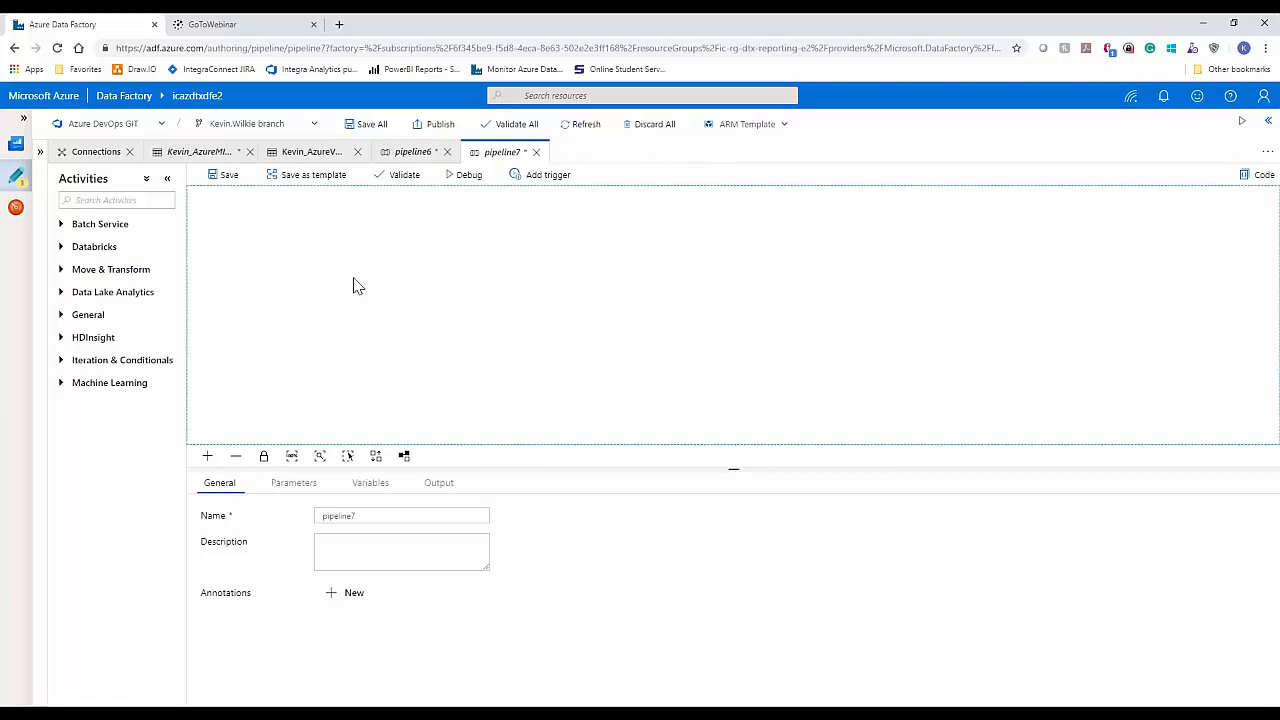
pyautogui.click(61, 270)
pyautogui.moveTo(117, 291); pyautogui.dragTo(309, 257)
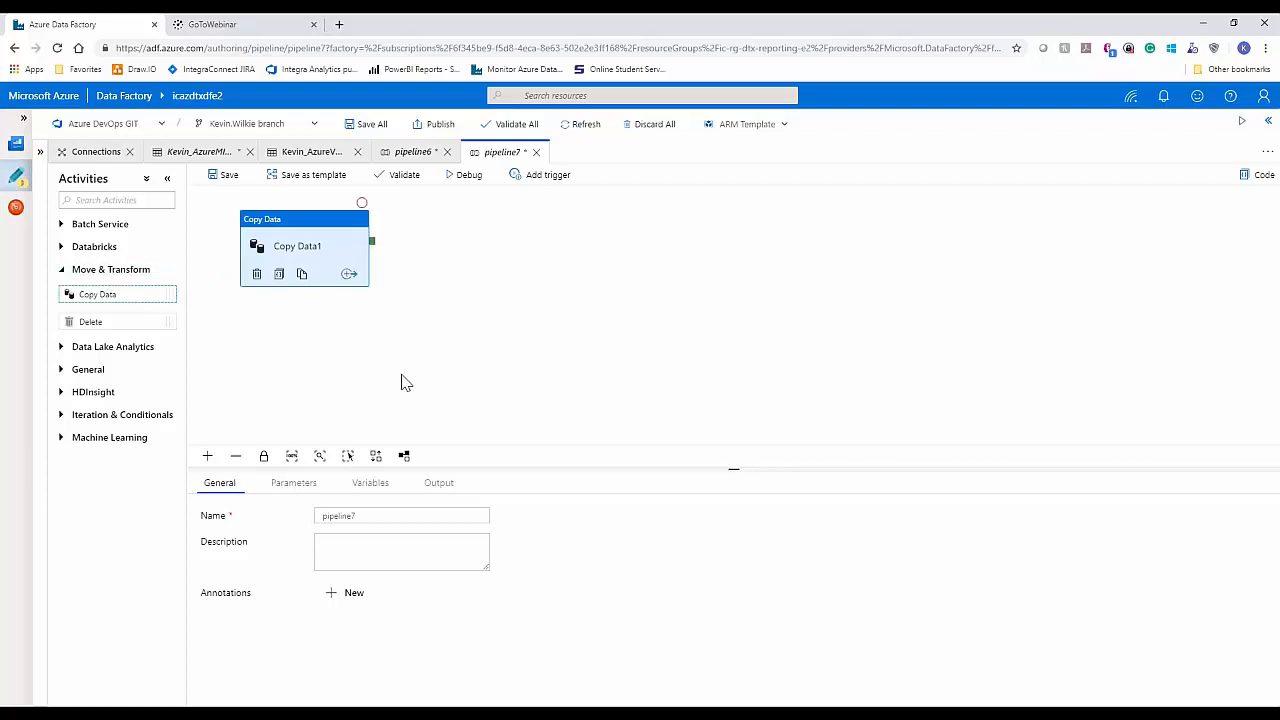
# Step: Rename the new pipeline's copy activity to "Copy Azure to DataLake"
pyautogui.moveTo(376, 515); pyautogui.dragTo(348, 515)
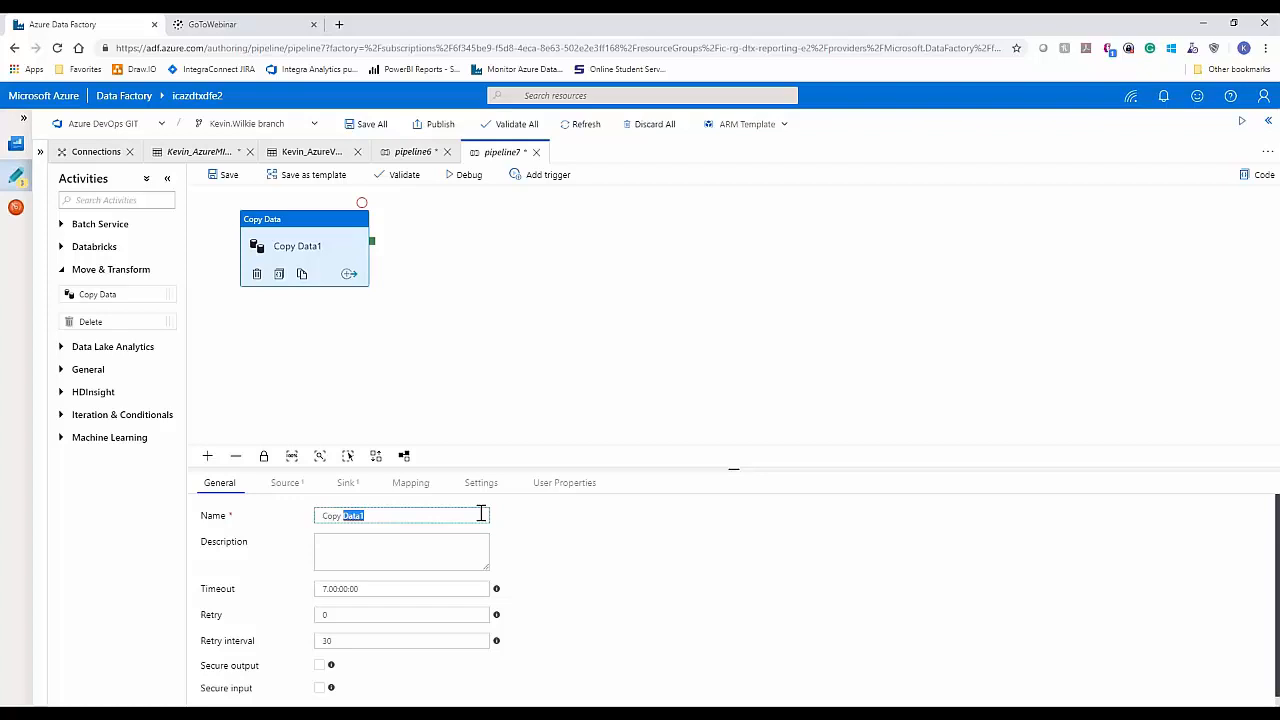
pyautogui.write('Azure  to')
pyautogui.click(443, 551)
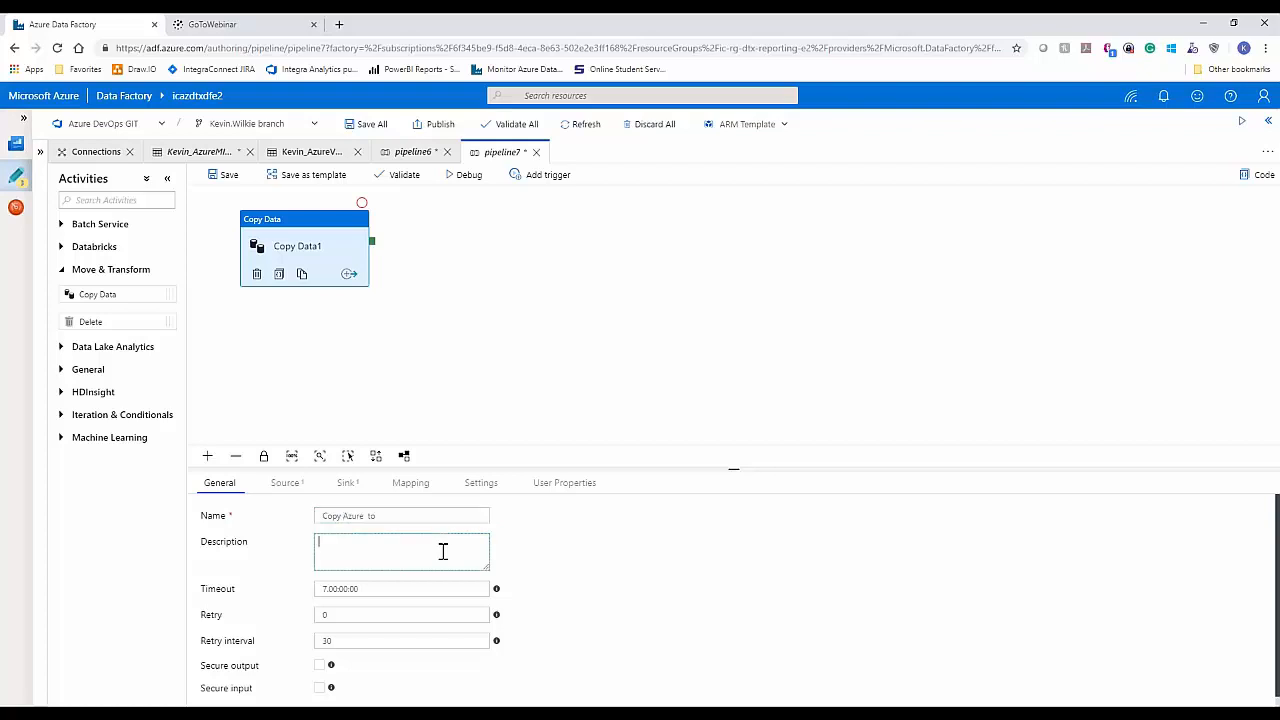
pyautogui.click(409, 516)
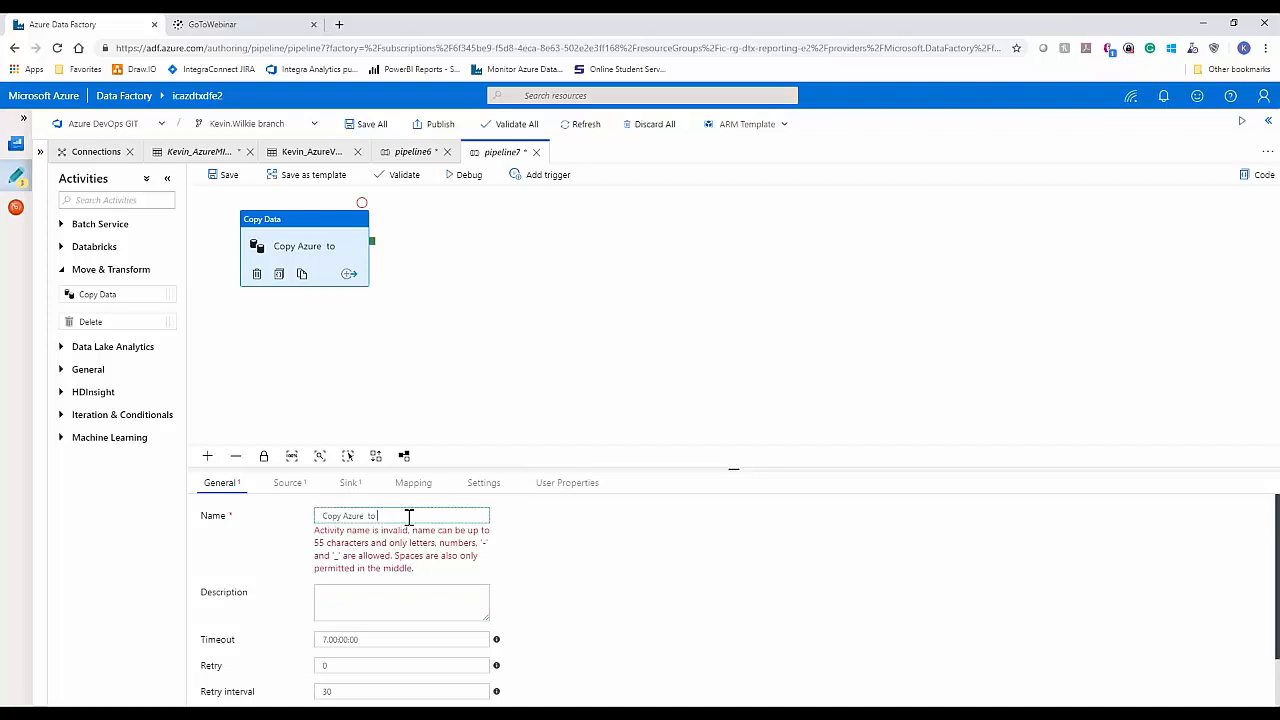
pyautogui.write('DataLake')
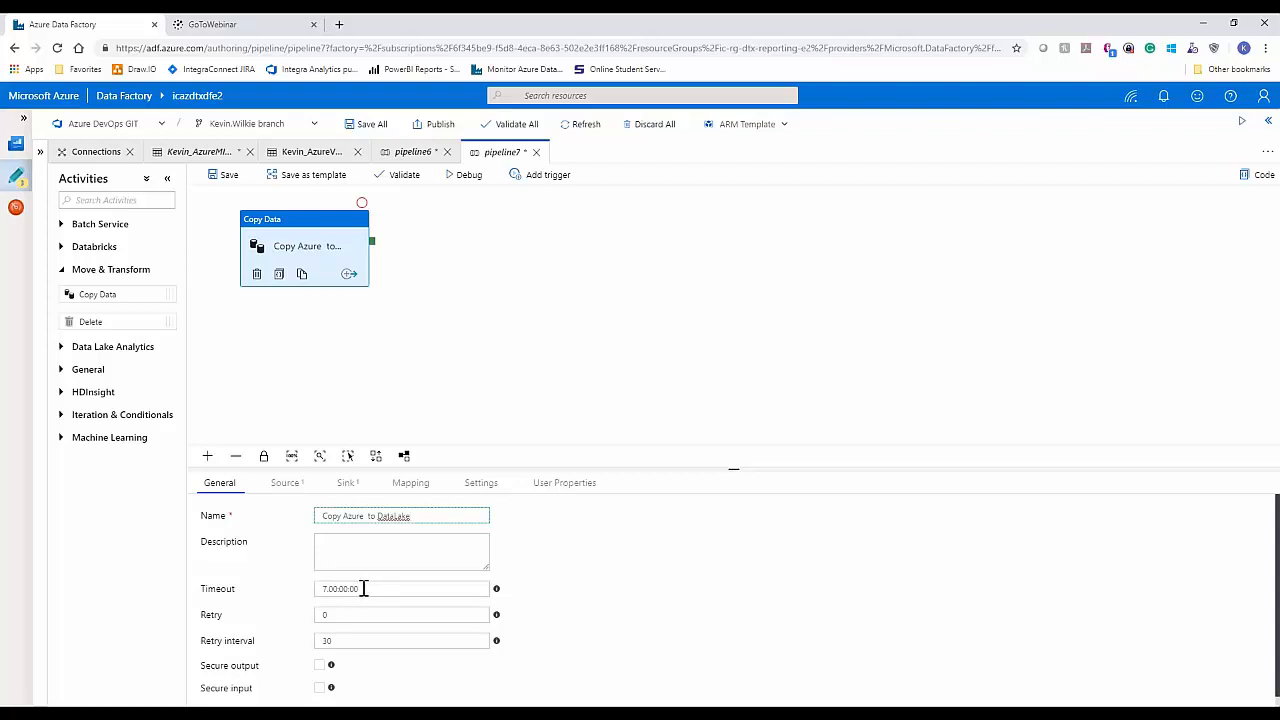
# Step: Set the source dataset of the Azure-to-DataLake copy activity to the AzureMI_npidata dataset
pyautogui.click(284, 486)
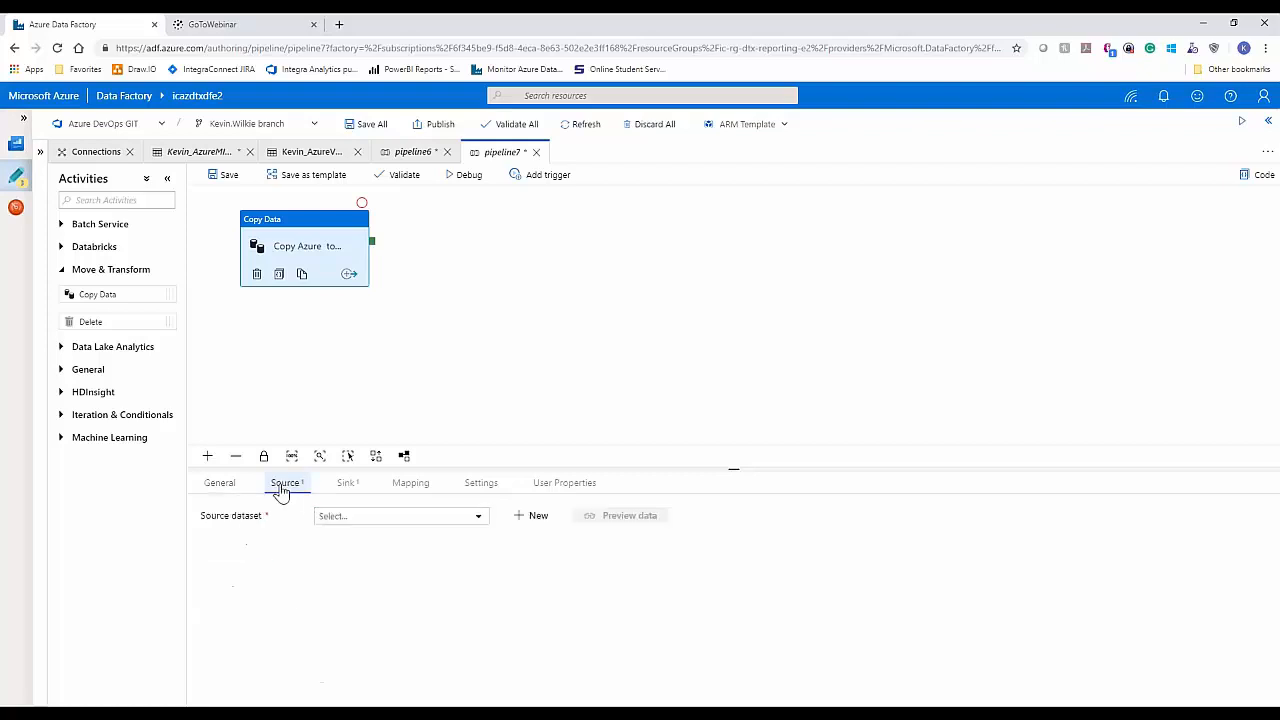
pyautogui.click(479, 518)
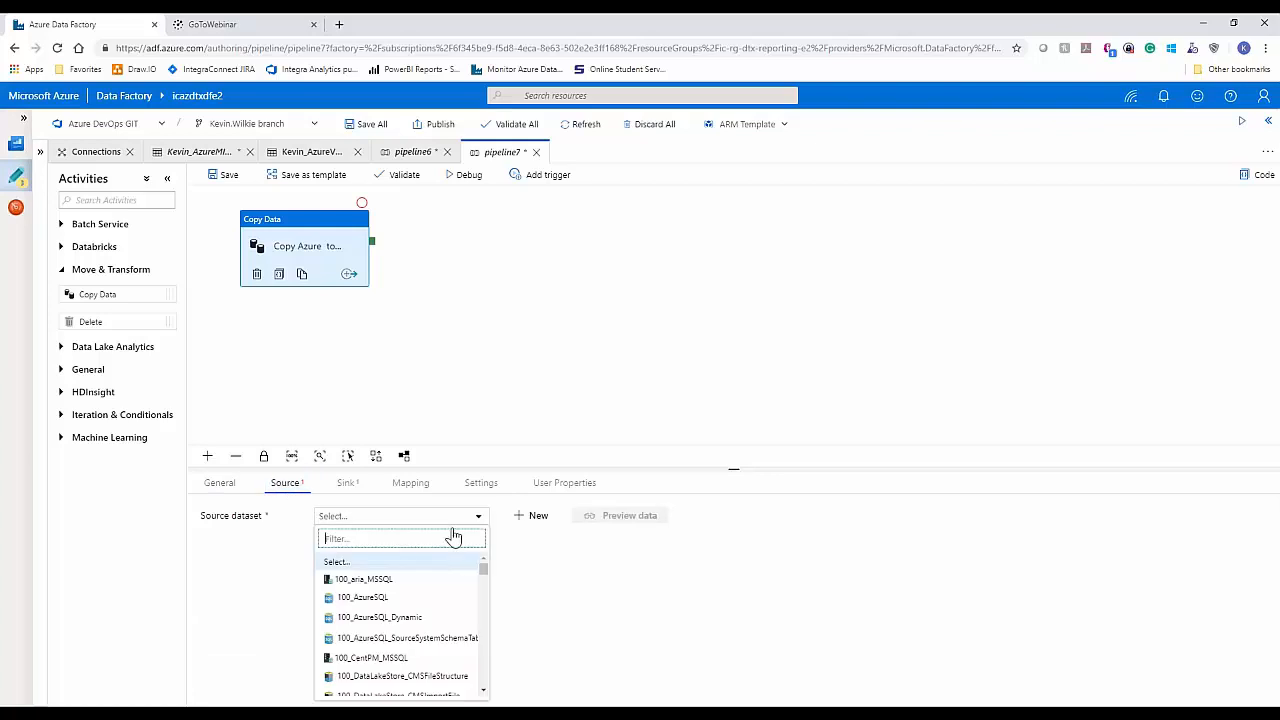
pyautogui.write('kevin')
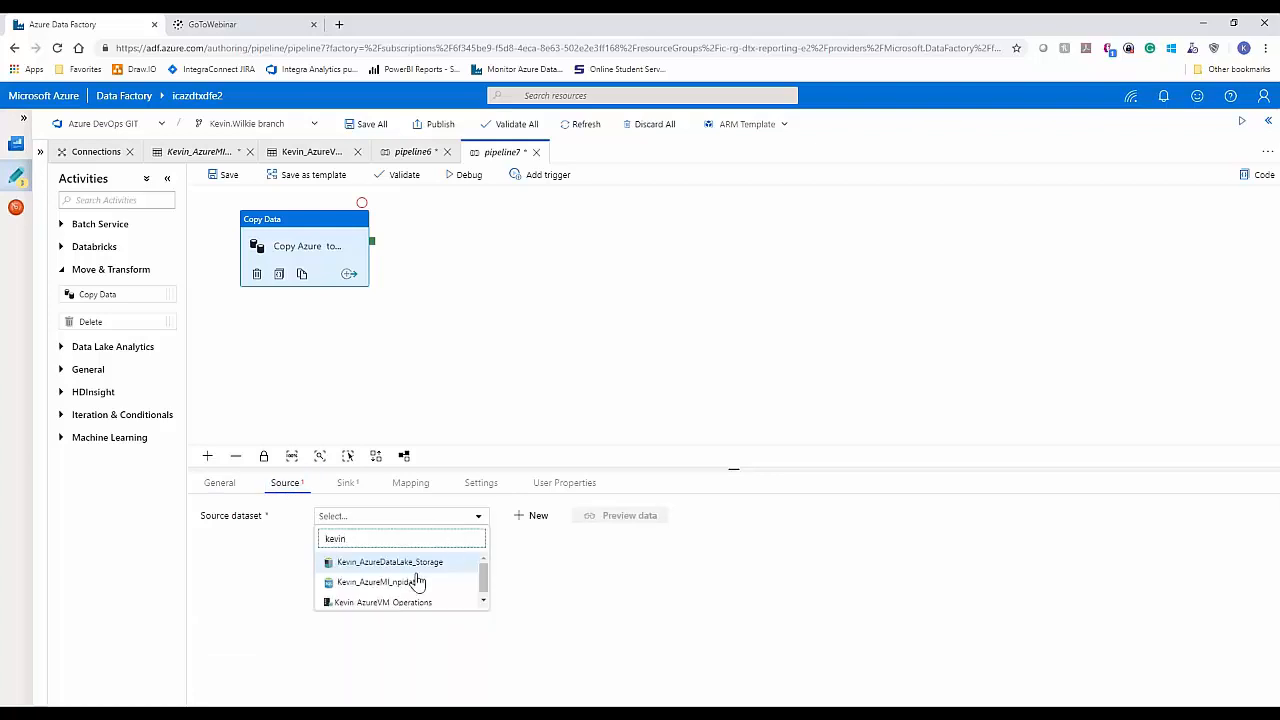
pyautogui.click(396, 593)
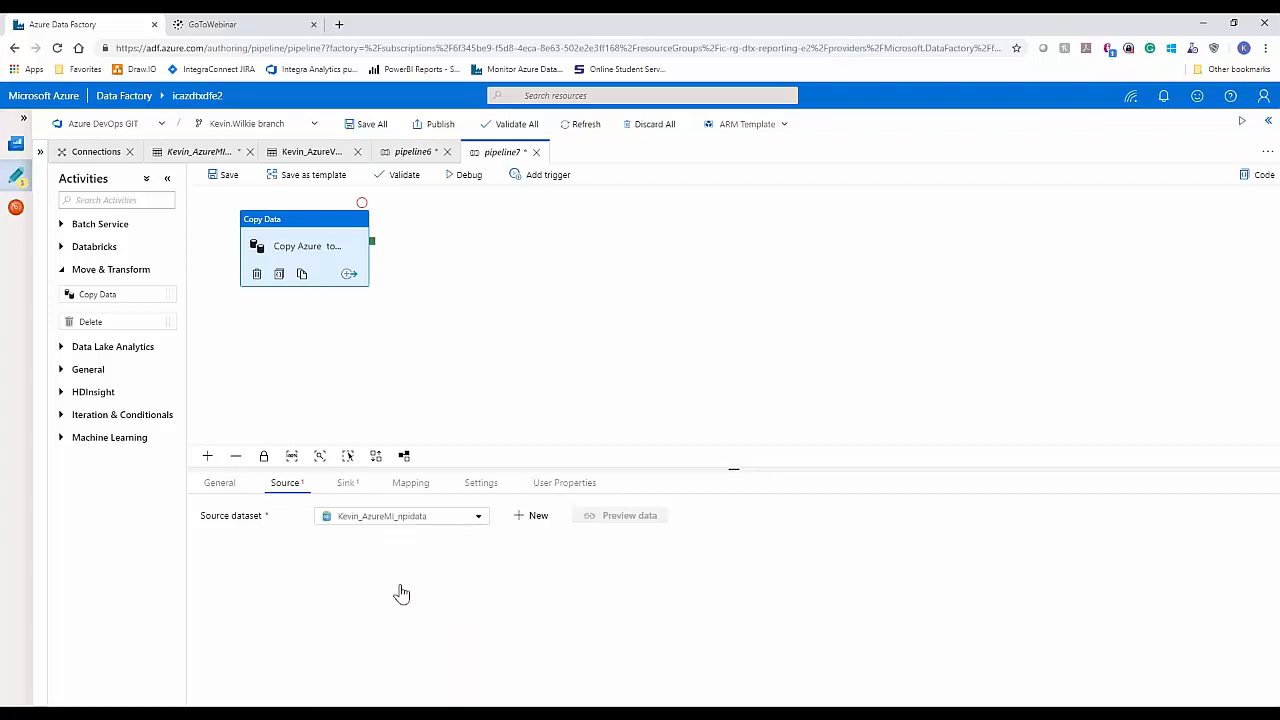
# Step: Set the sink dataset of the Azure-to-DataLake copy activity to the AzureDataLake_Storage dataset
pyautogui.click(344, 485)
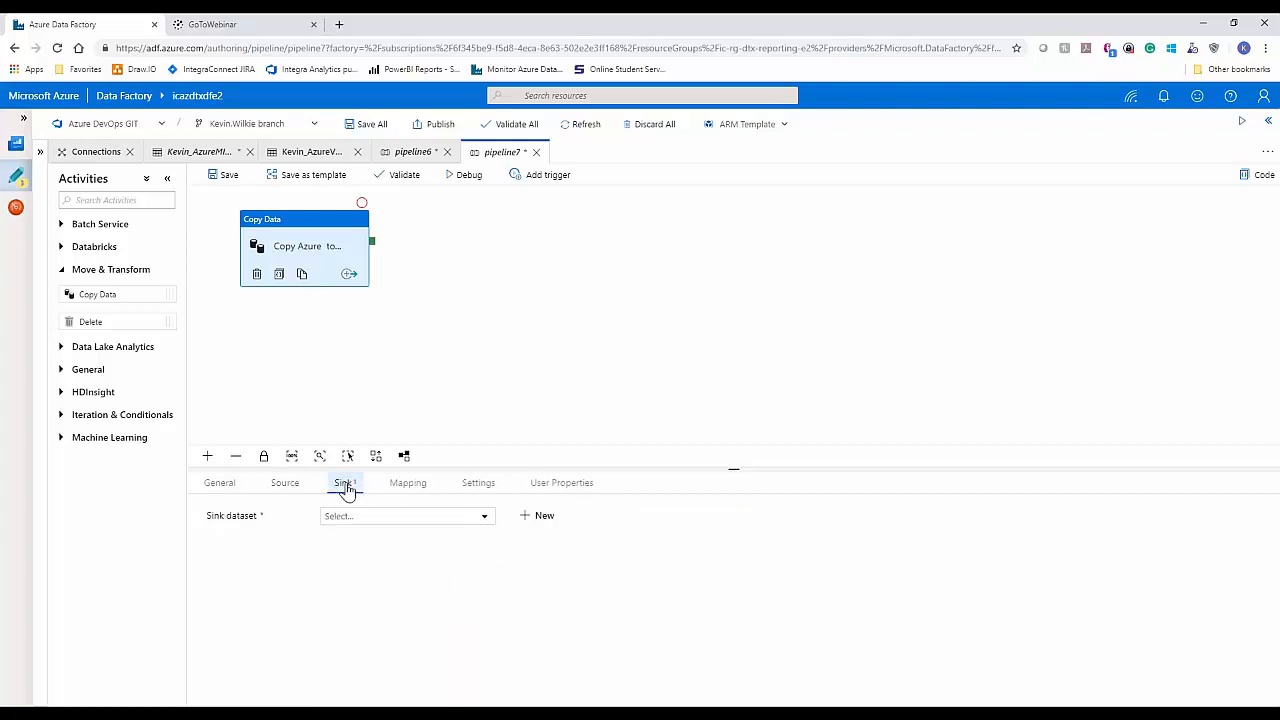
pyautogui.click(479, 521)
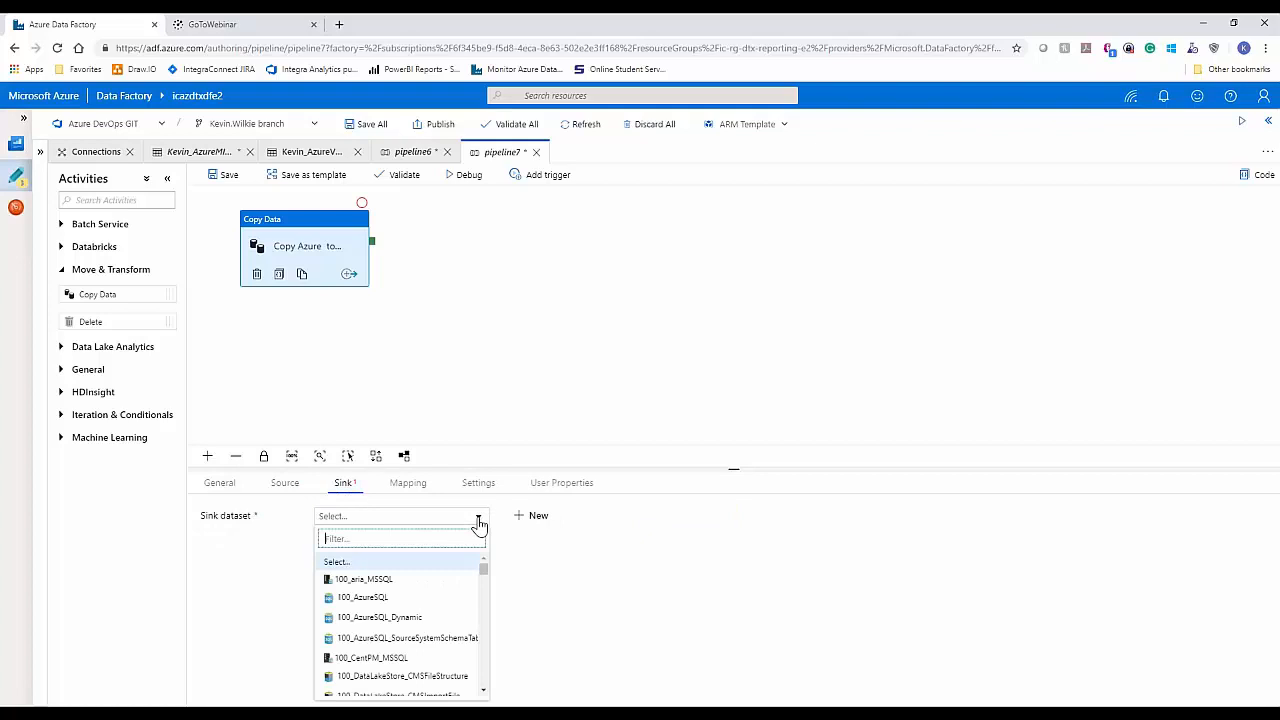
pyautogui.write('k')
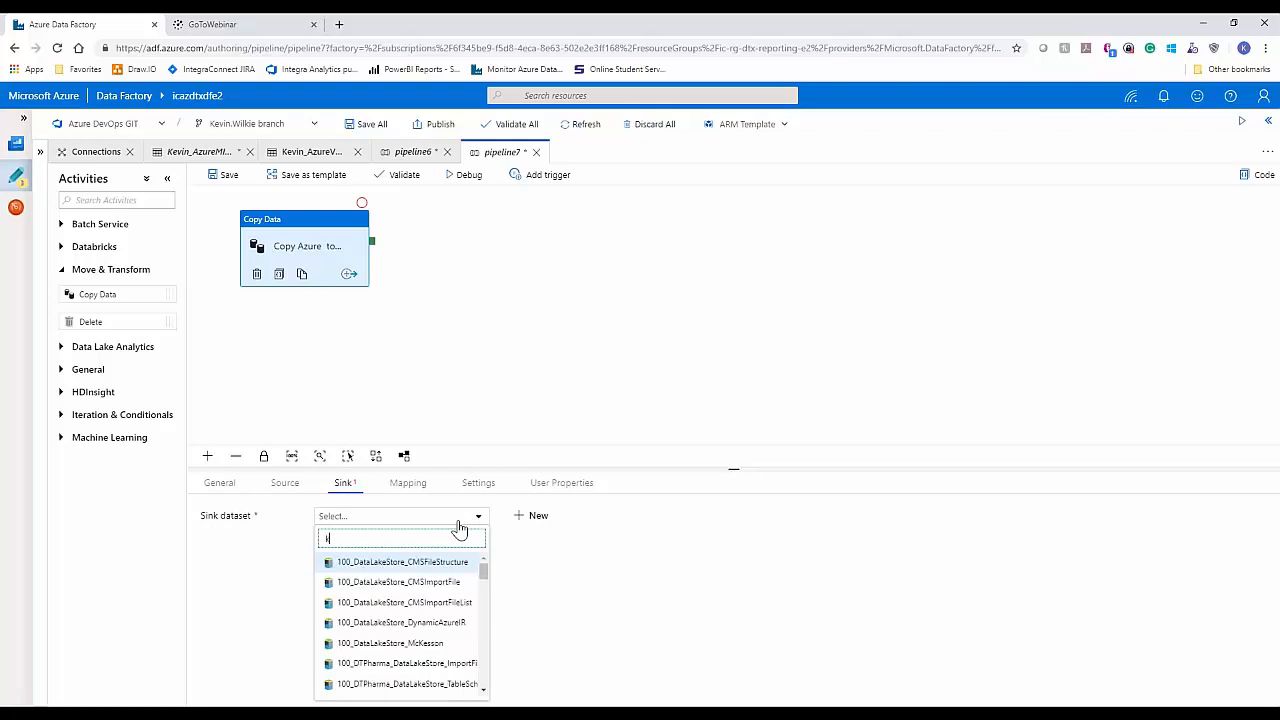
pyautogui.write('evin')
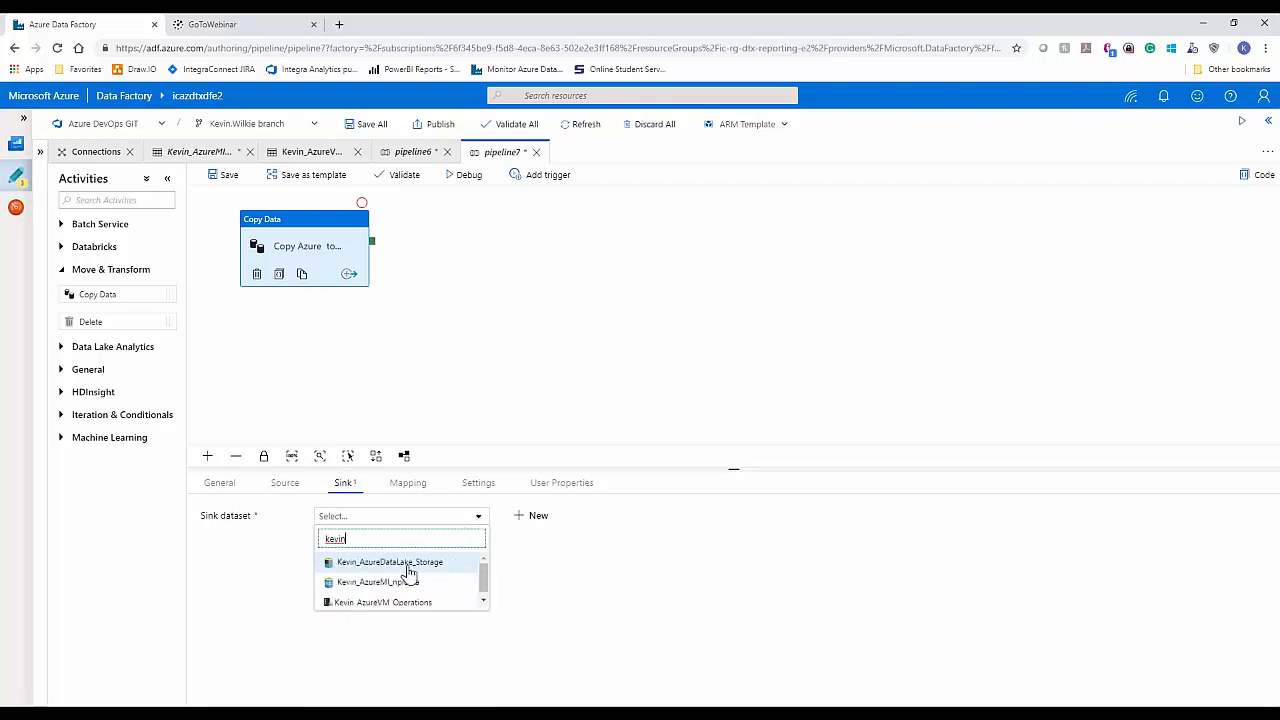
pyautogui.click(410, 565)
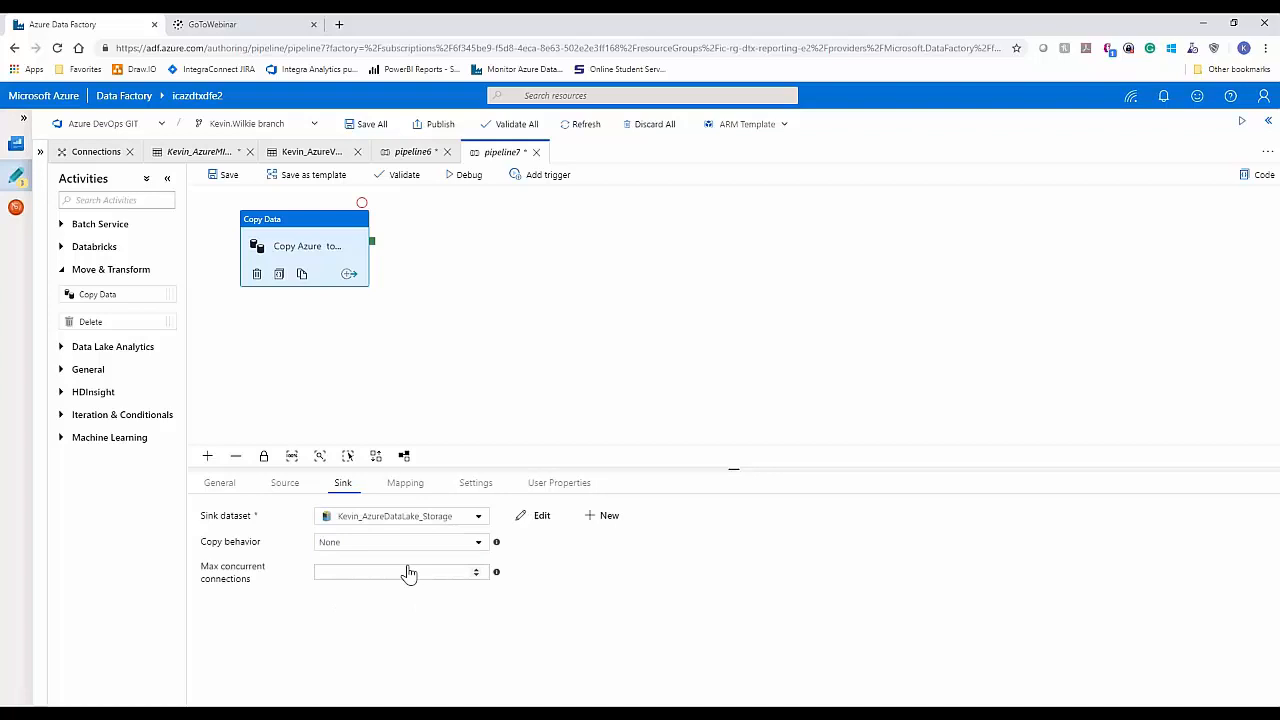
# Step: Open the AzureDataLake_Storage sink dataset, review its connection settings and browse the folders available for its file path
pyautogui.click(541, 516)
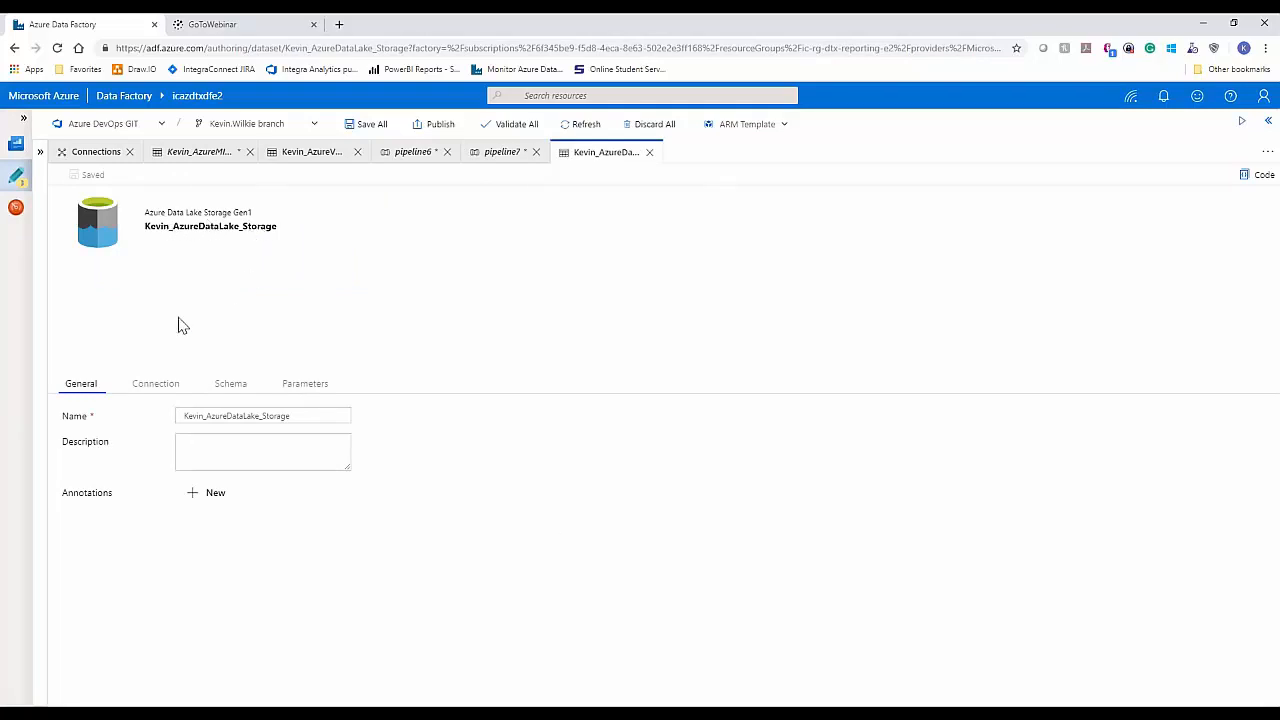
pyautogui.click(141, 391)
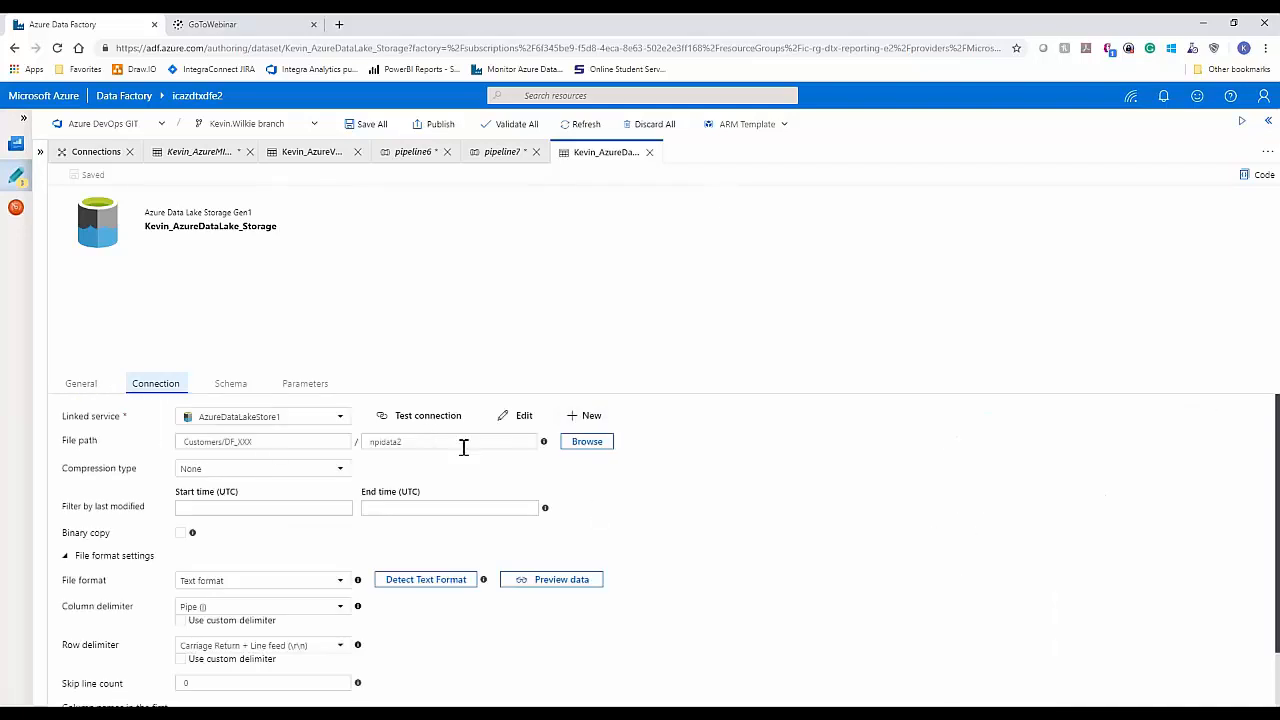
pyautogui.click(588, 443)
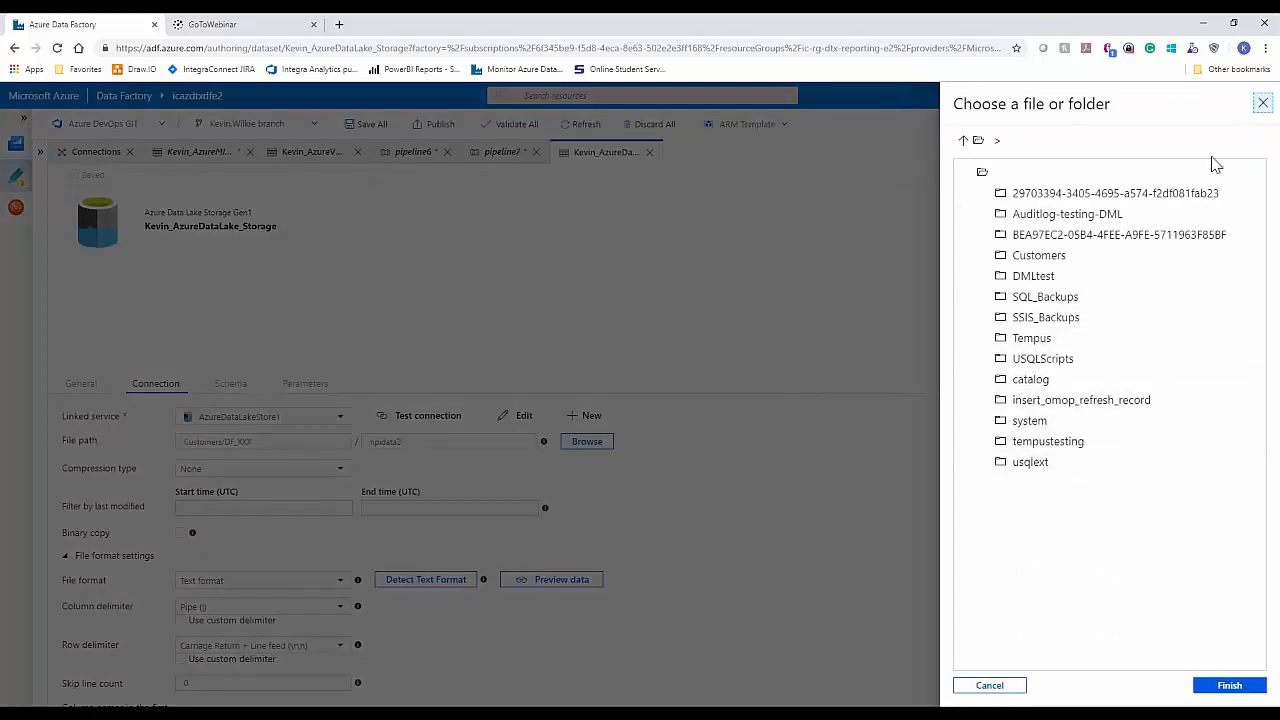
pyautogui.click(1262, 105)
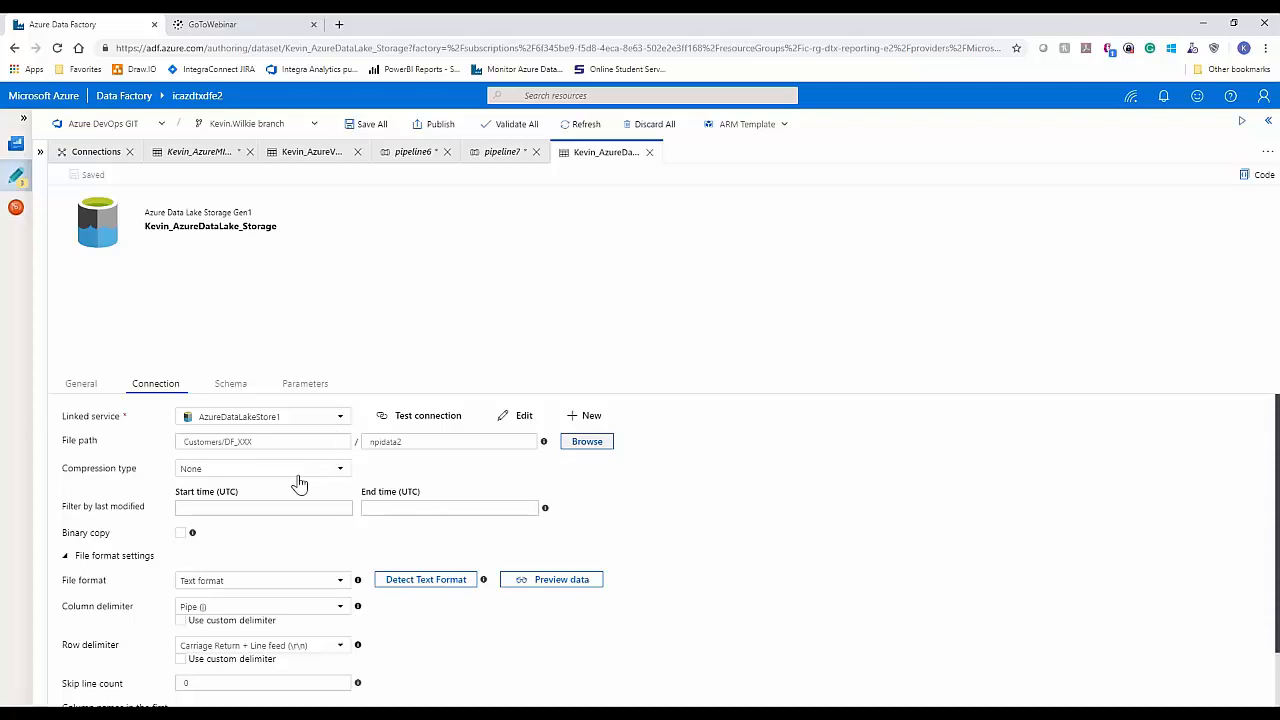
# Step: Test the AzureDataLake_Storage dataset's connection with file name npidata2, check its schema, and close the dataset
pyautogui.click(404, 445)
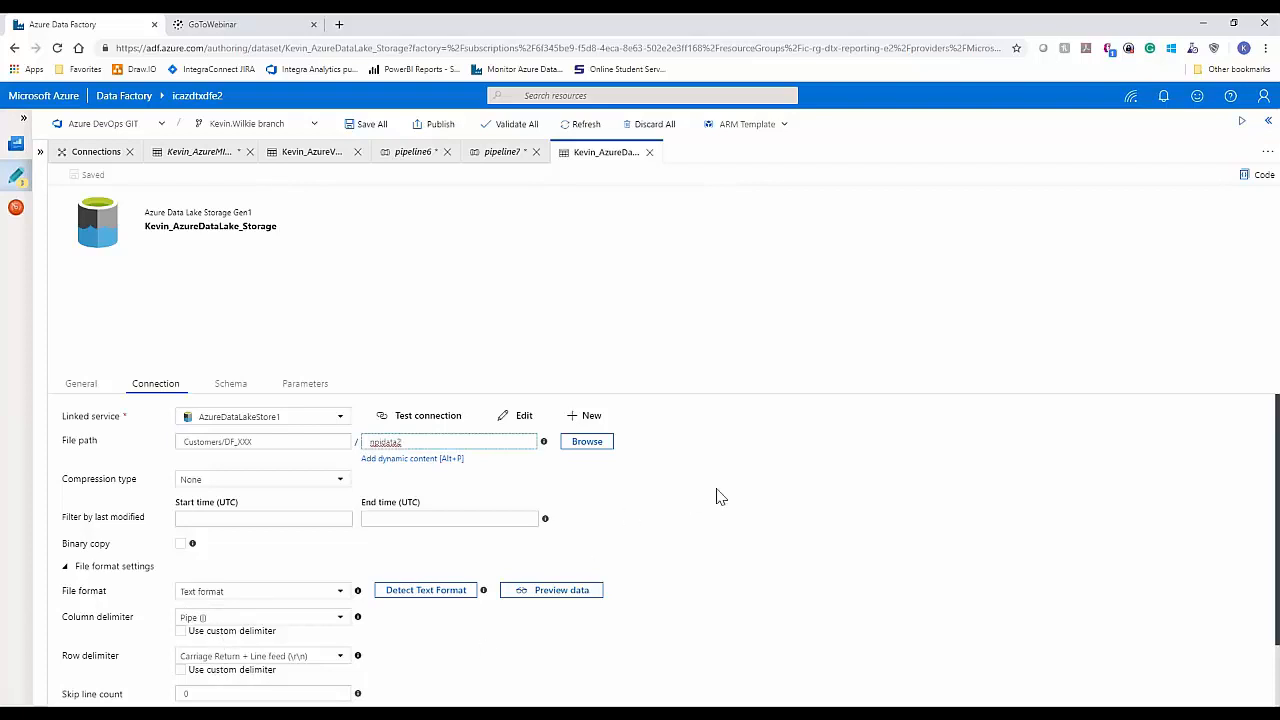
pyautogui.click(431, 413)
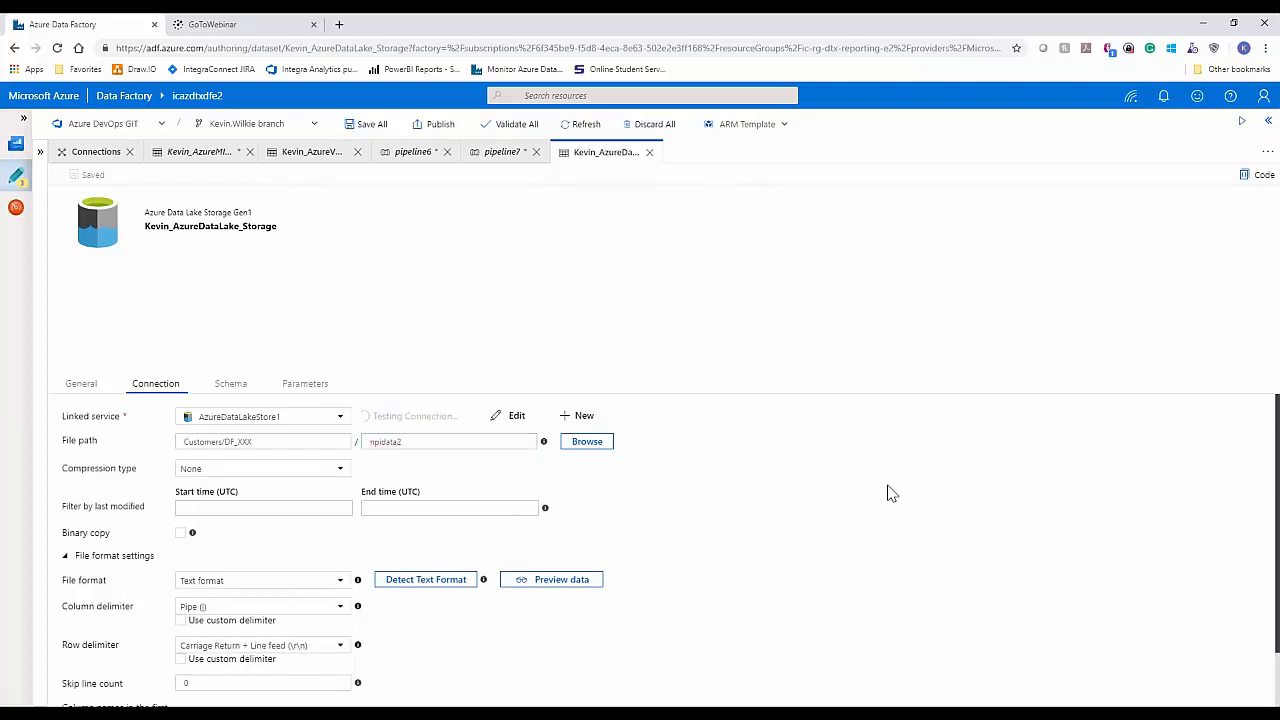
pyautogui.click(231, 384)
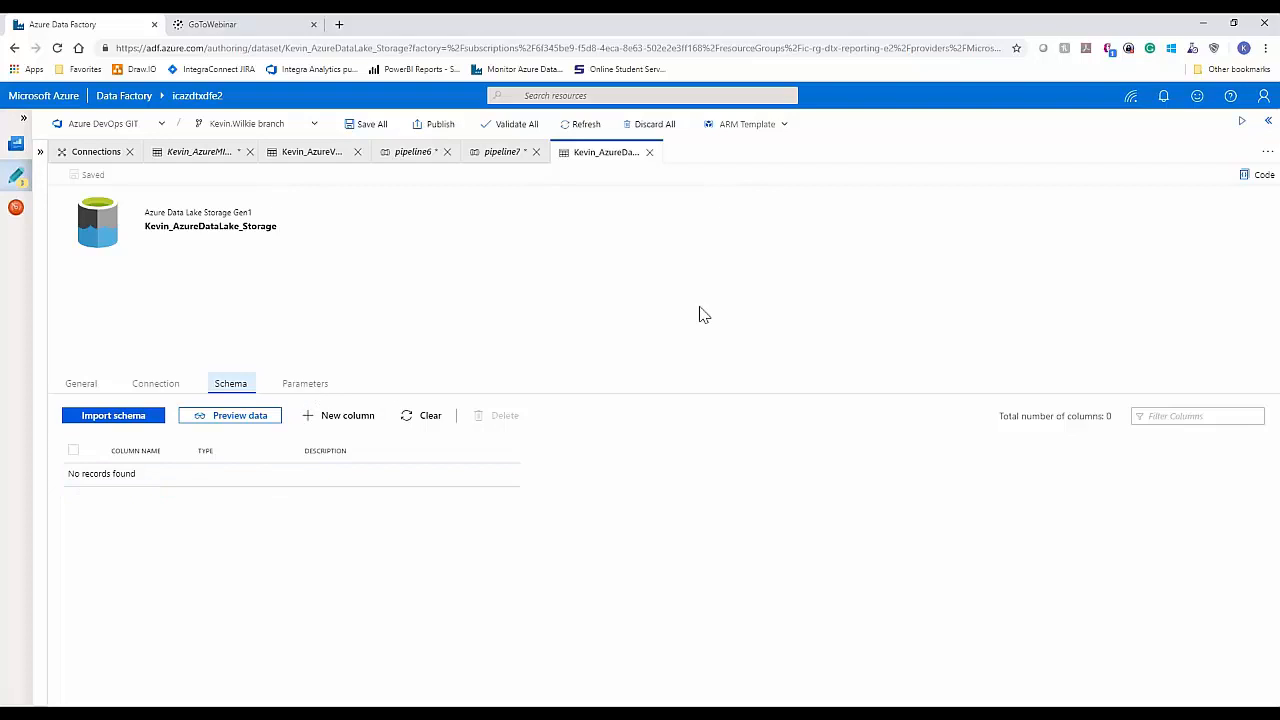
pyautogui.click(651, 153)
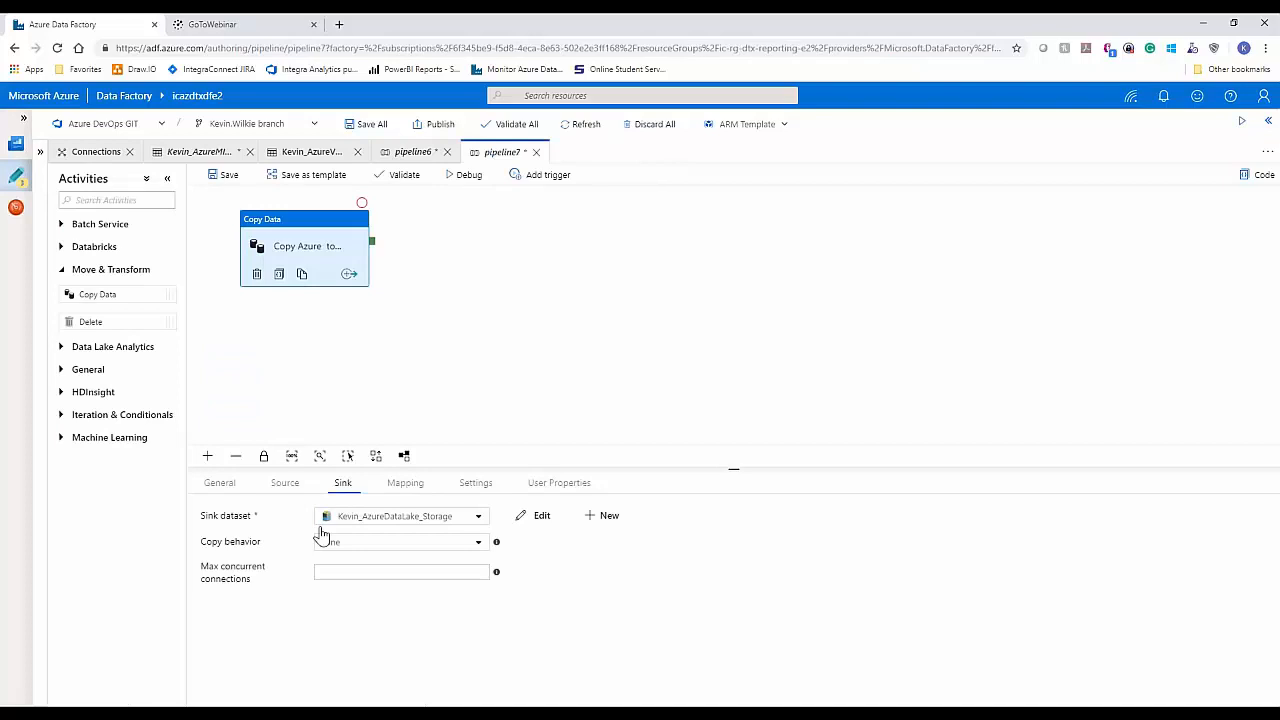
# Step: Review the copy behavior options for the Data Lake sink, keeping None selected
pyautogui.click(477, 545)
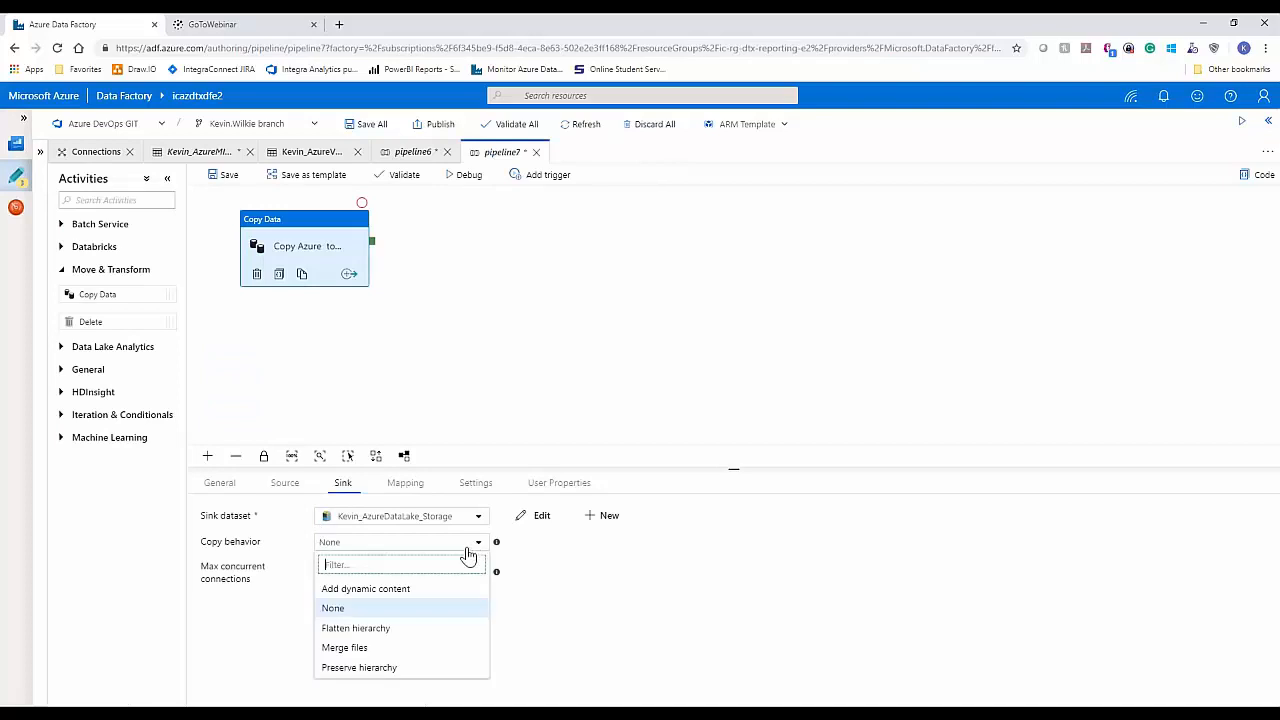
pyautogui.click(354, 612)
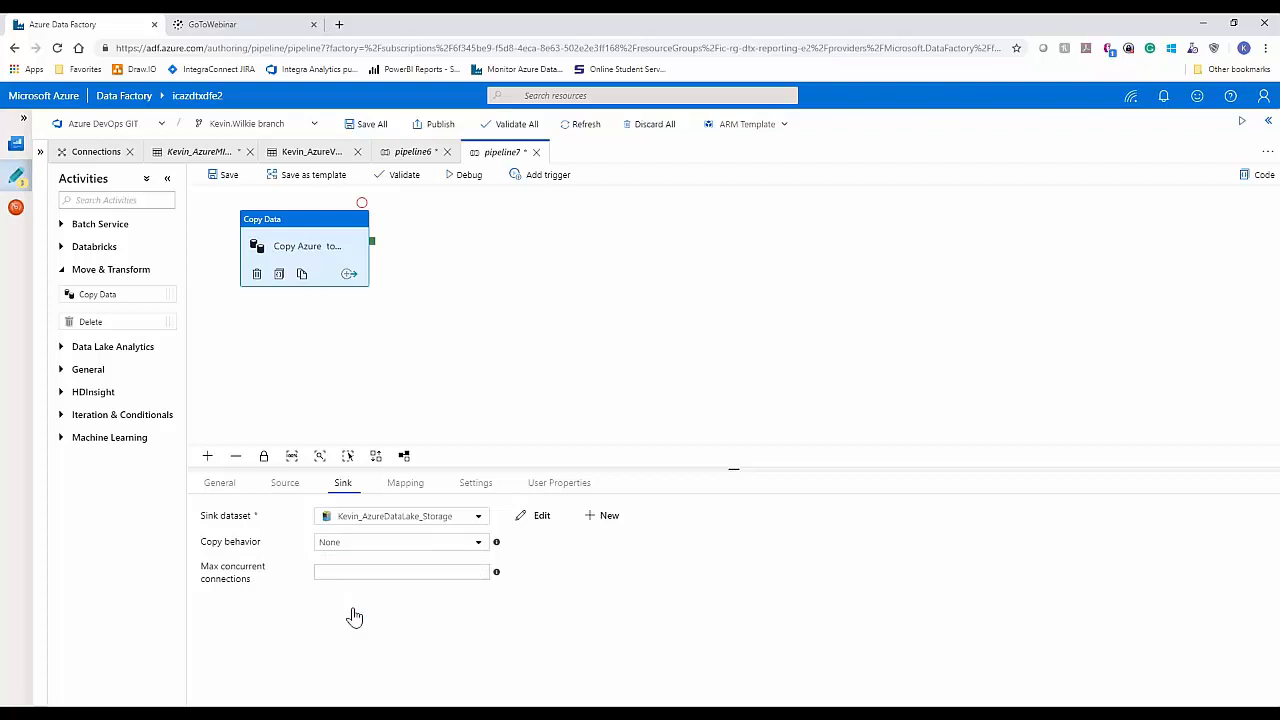
pyautogui.click(477, 546)
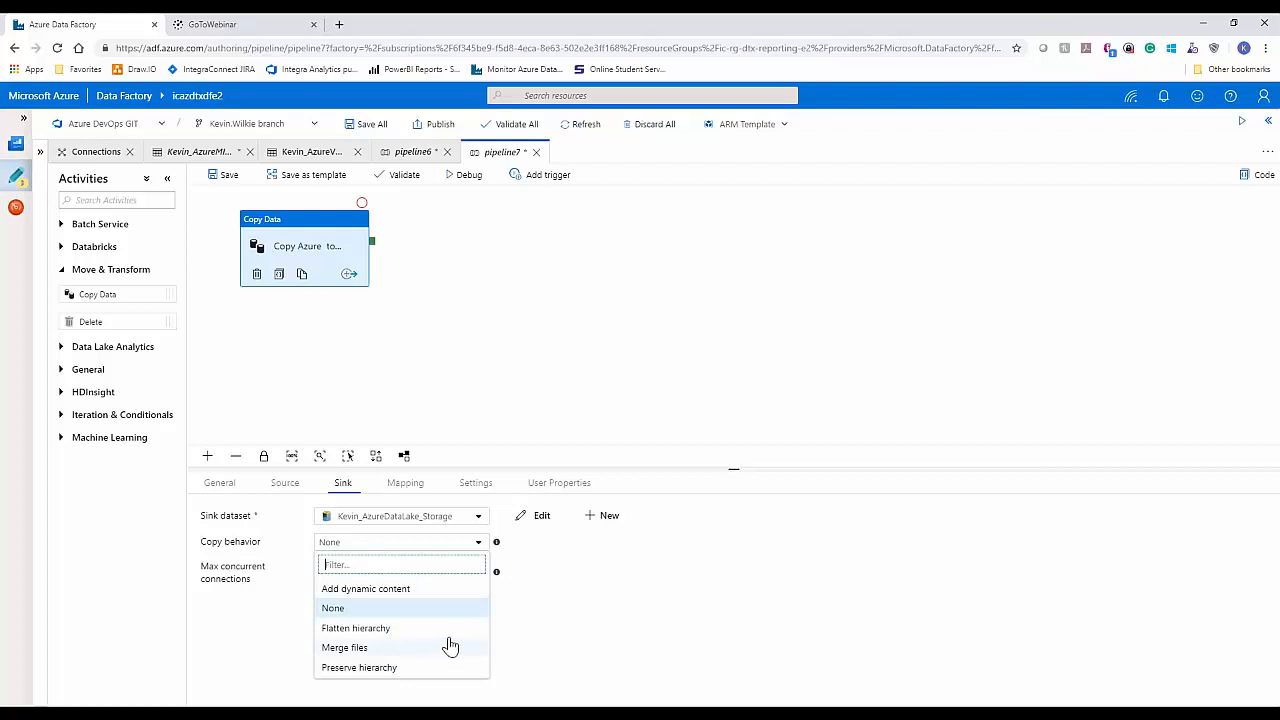
pyautogui.click(479, 550)
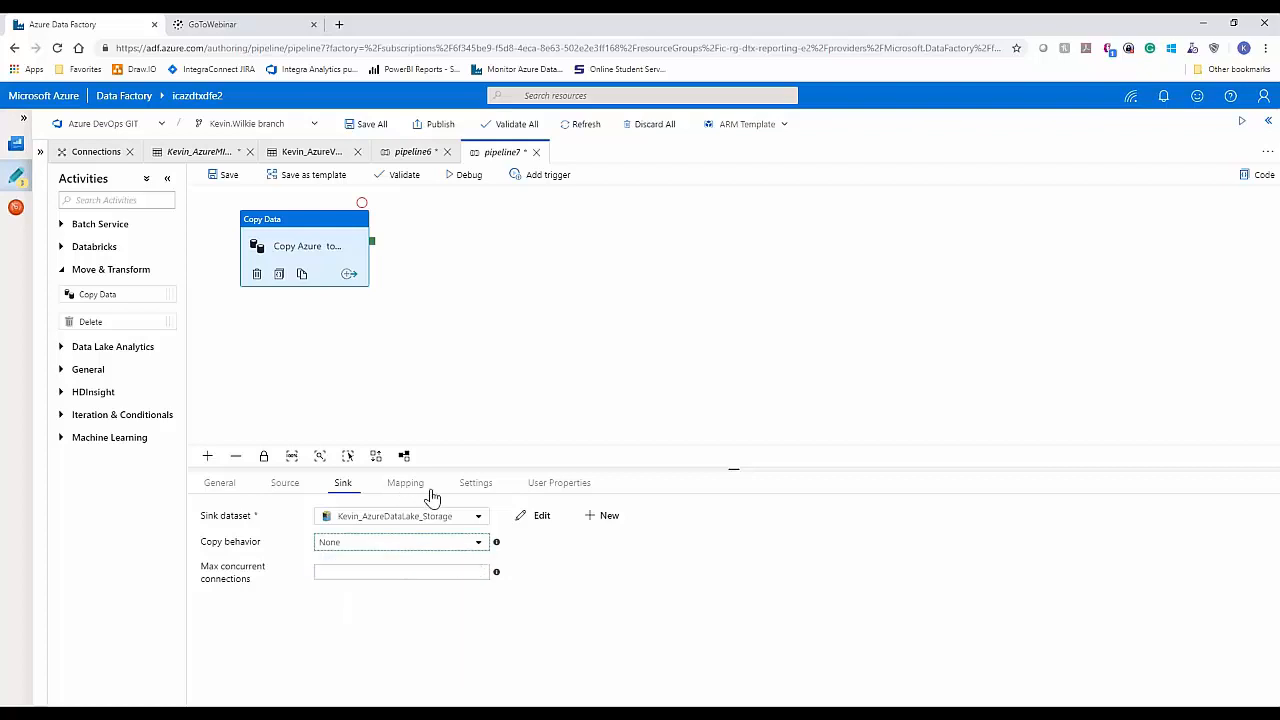
# Step: Validate pipeline7, start a debug run of it, and refresh the run's status
pyautogui.click(465, 358)
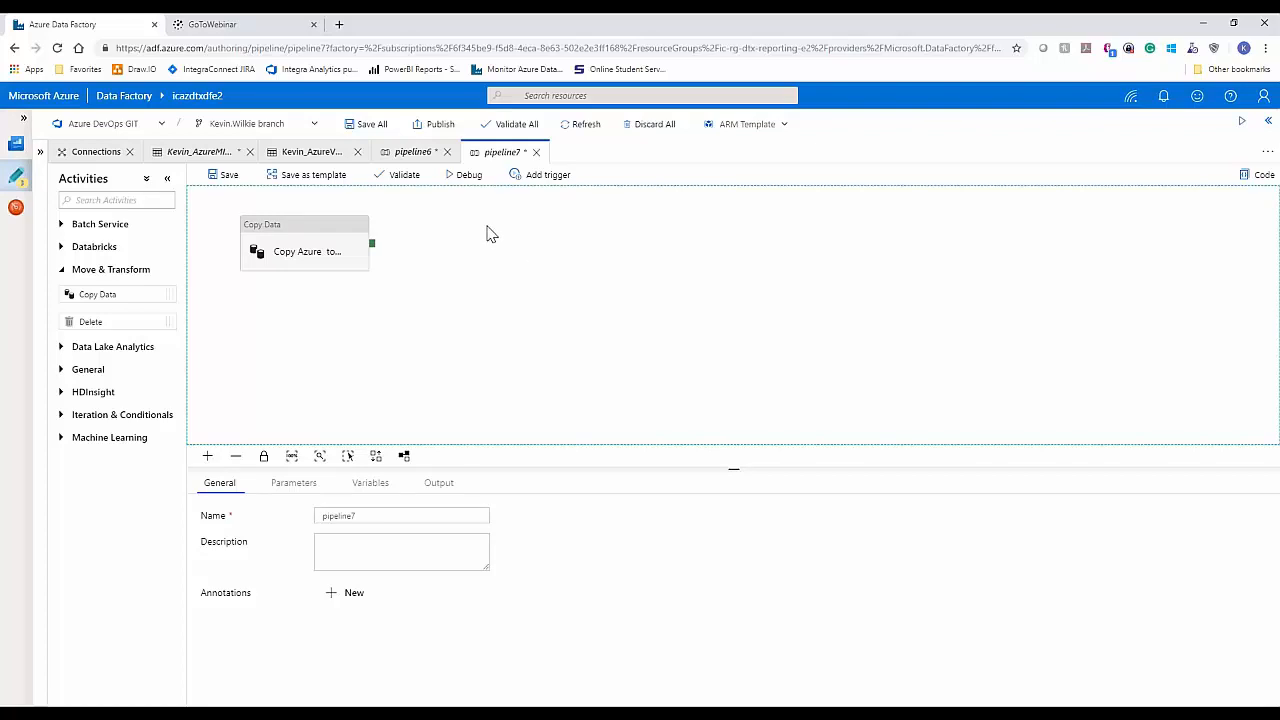
pyautogui.click(421, 186)
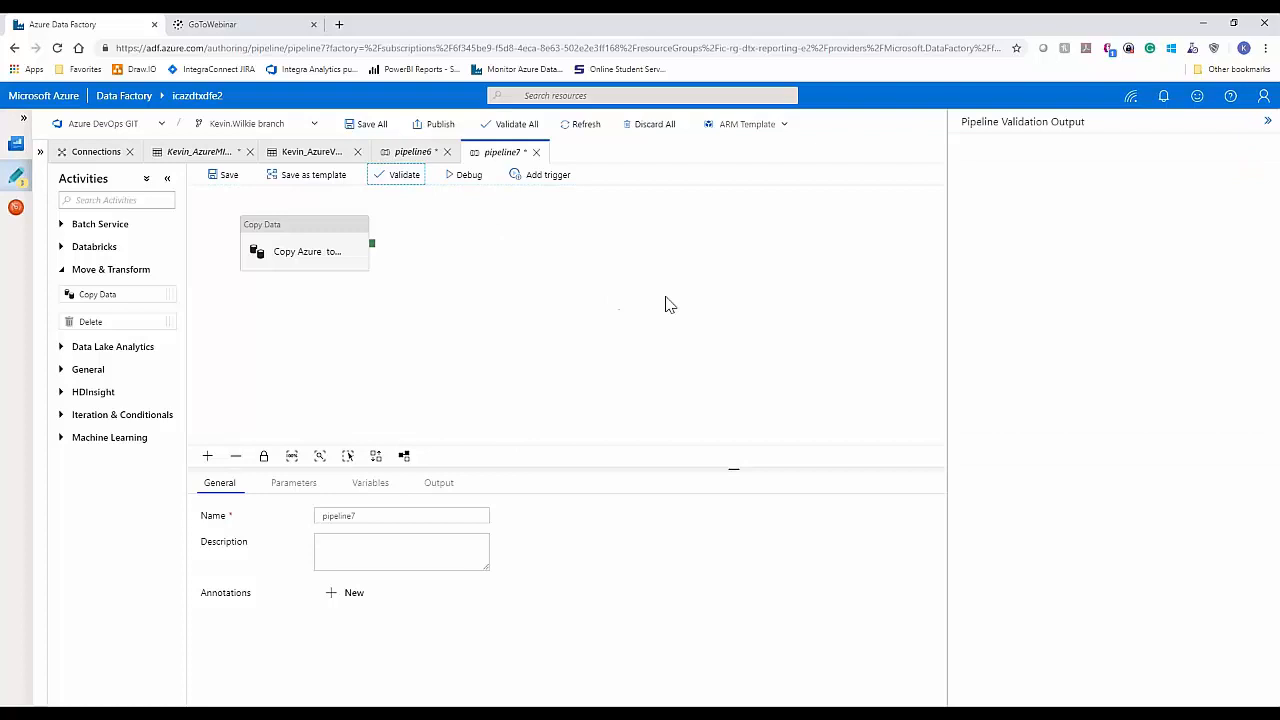
pyautogui.click(1267, 121)
pyautogui.click(469, 182)
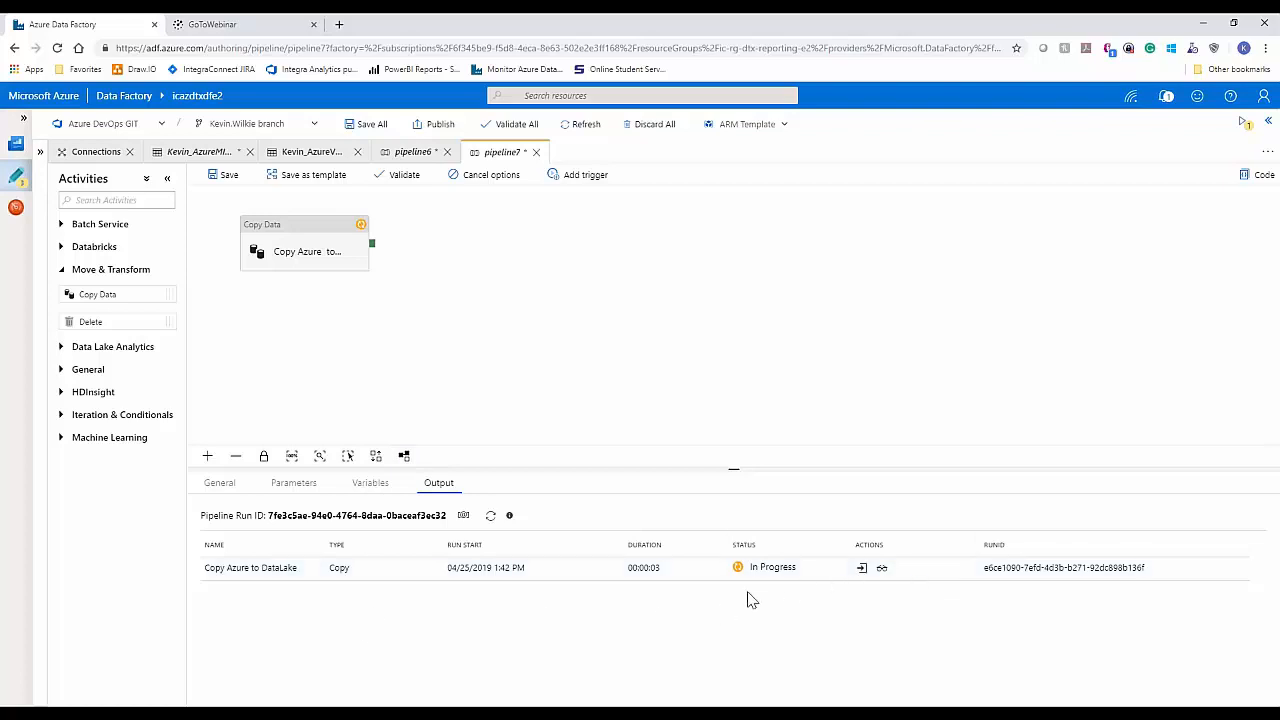
pyautogui.click(490, 515)
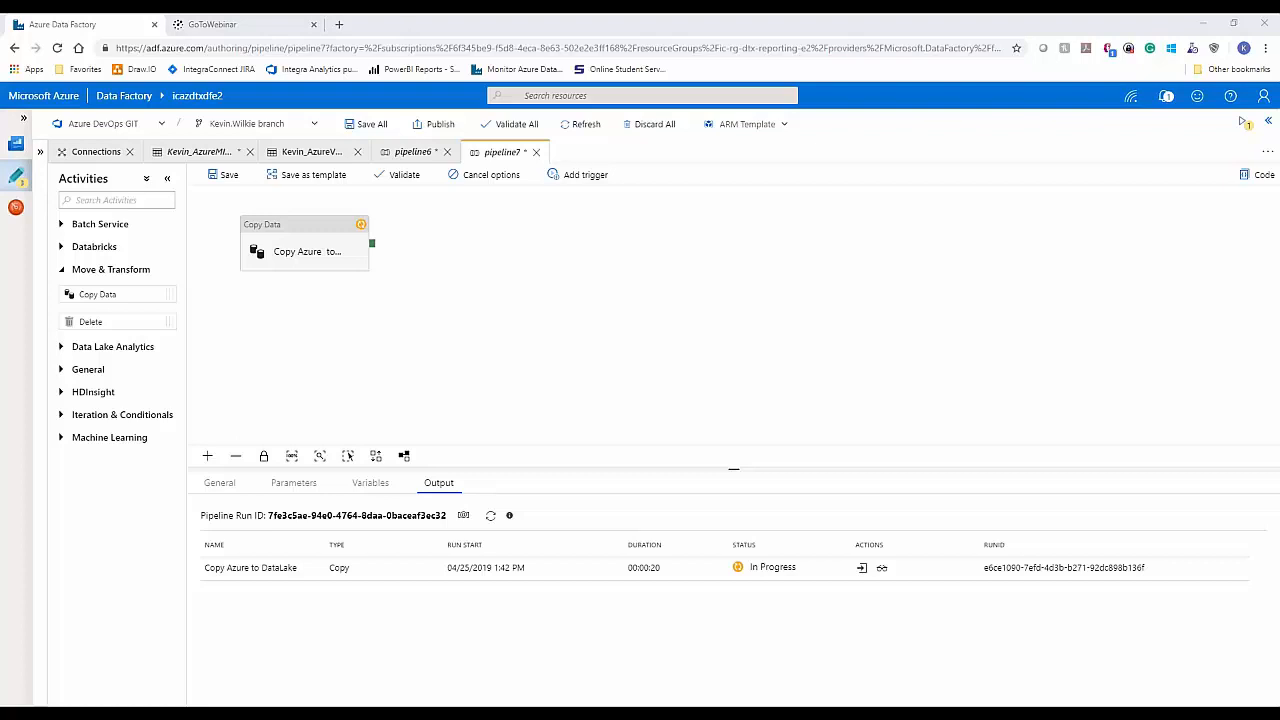
# Step: Switch to Microsoft Azure Storage Explorer and examine the files in the Customers/DF_XXX folder of icazdtxdlse2 while the pipeline runs
pyautogui.moveTo(0, 290); pyautogui.dragTo(580, 243)
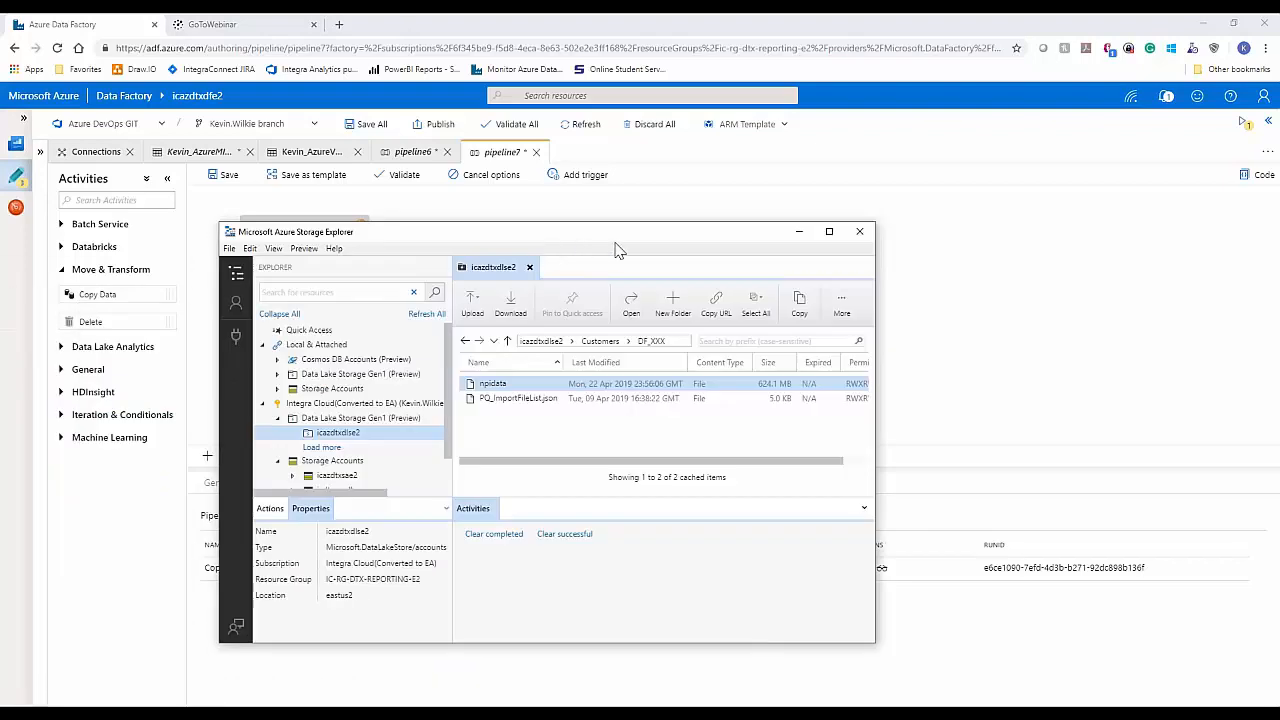
pyautogui.click(829, 231)
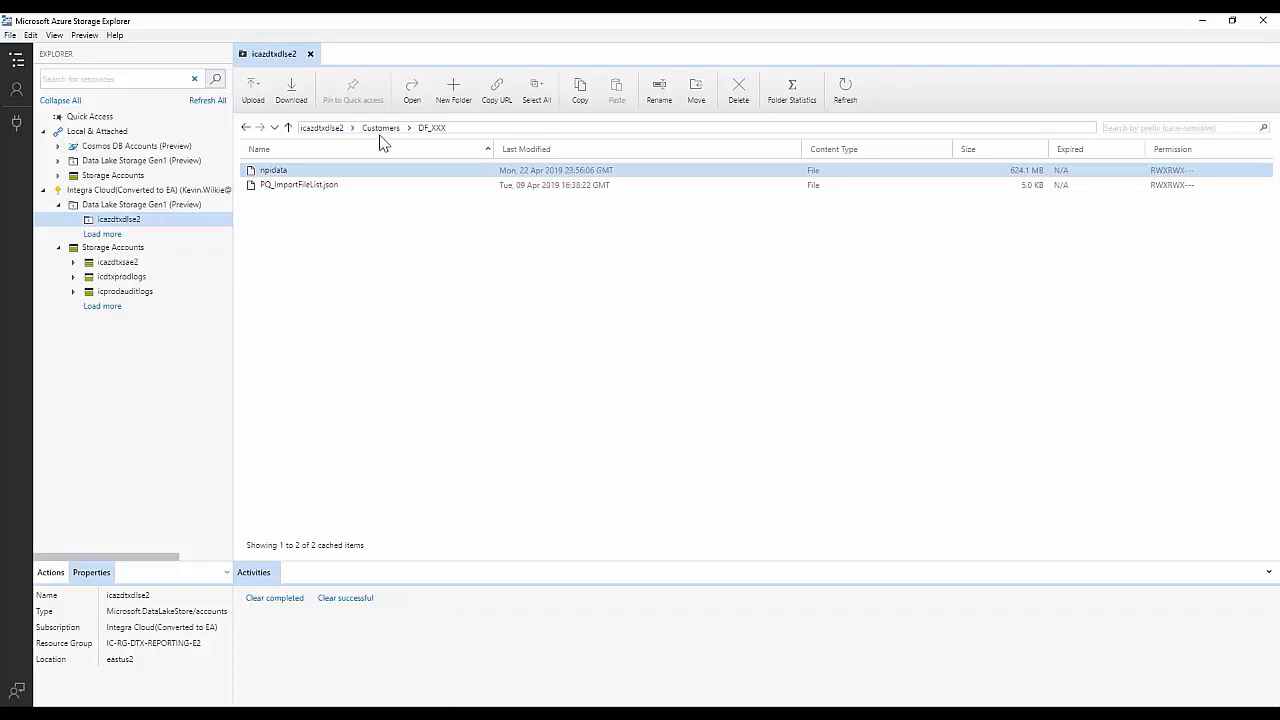
pyautogui.hotkey('alt', 'Tab')
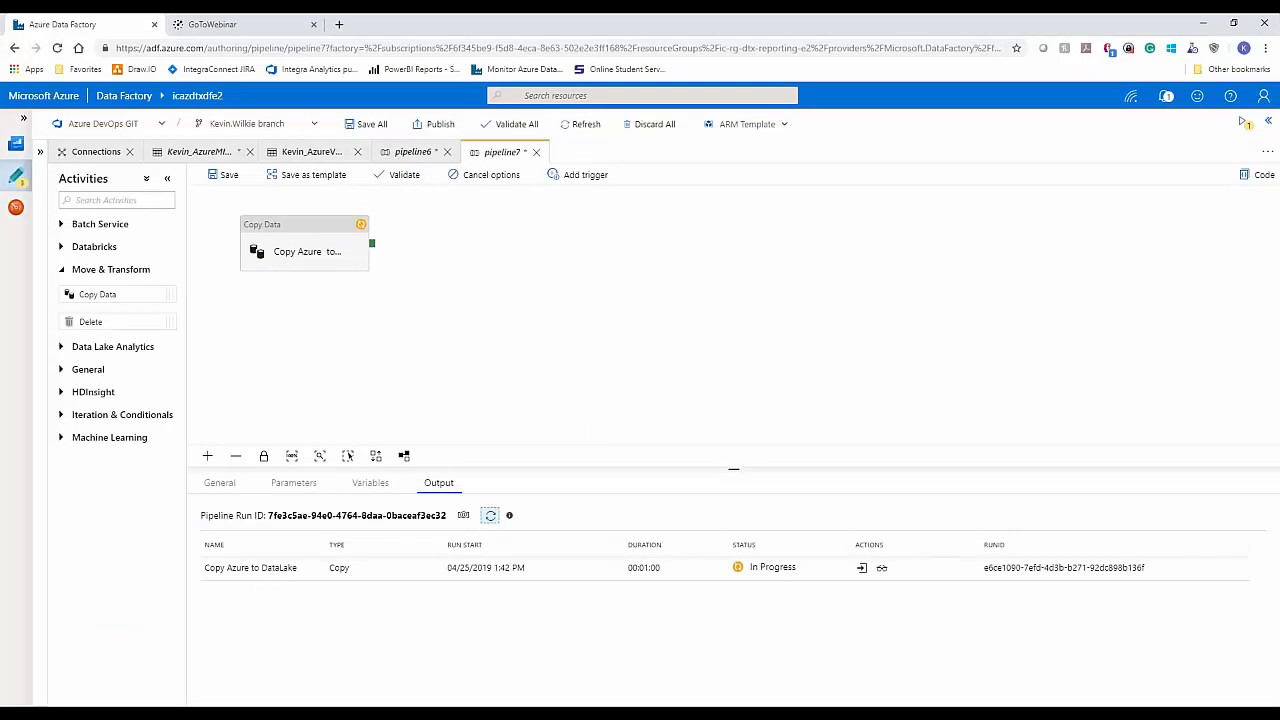
pyautogui.hotkey('alt', 'Tab')
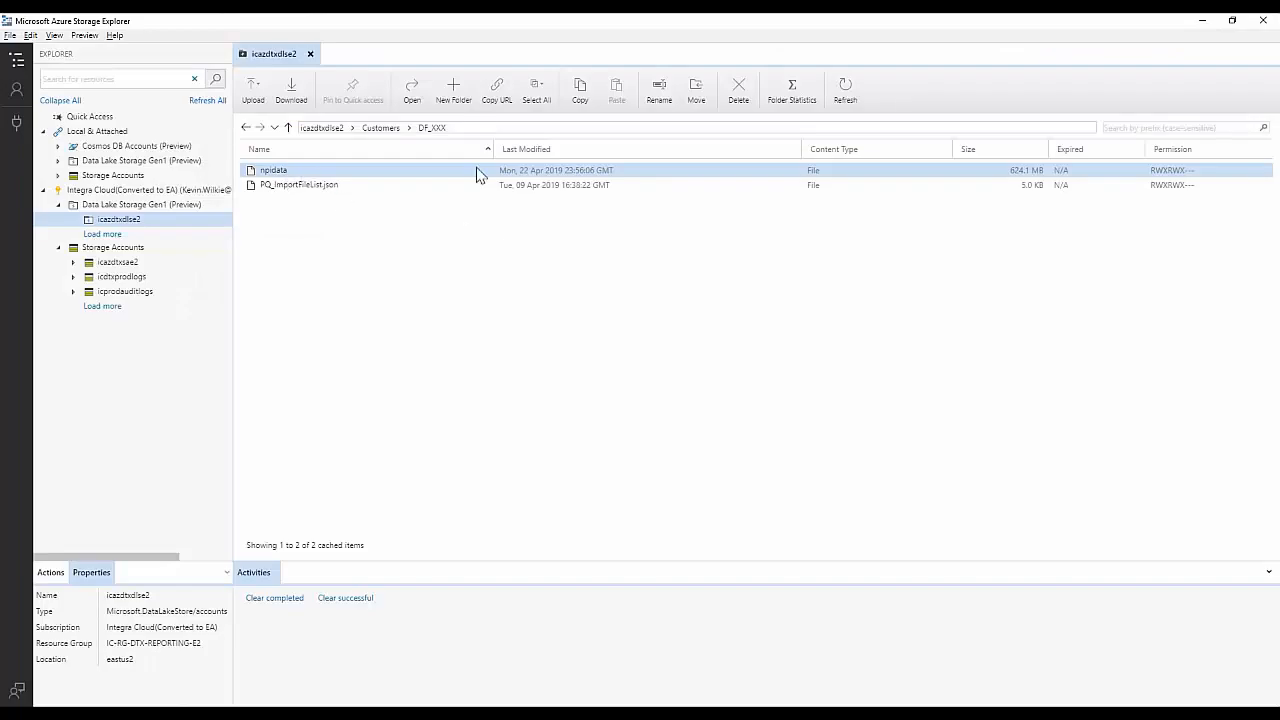
pyautogui.keyDown('shift'); pyautogui.click(1032, 186); pyautogui.keyUp('shift')
pyautogui.click(1202, 20)
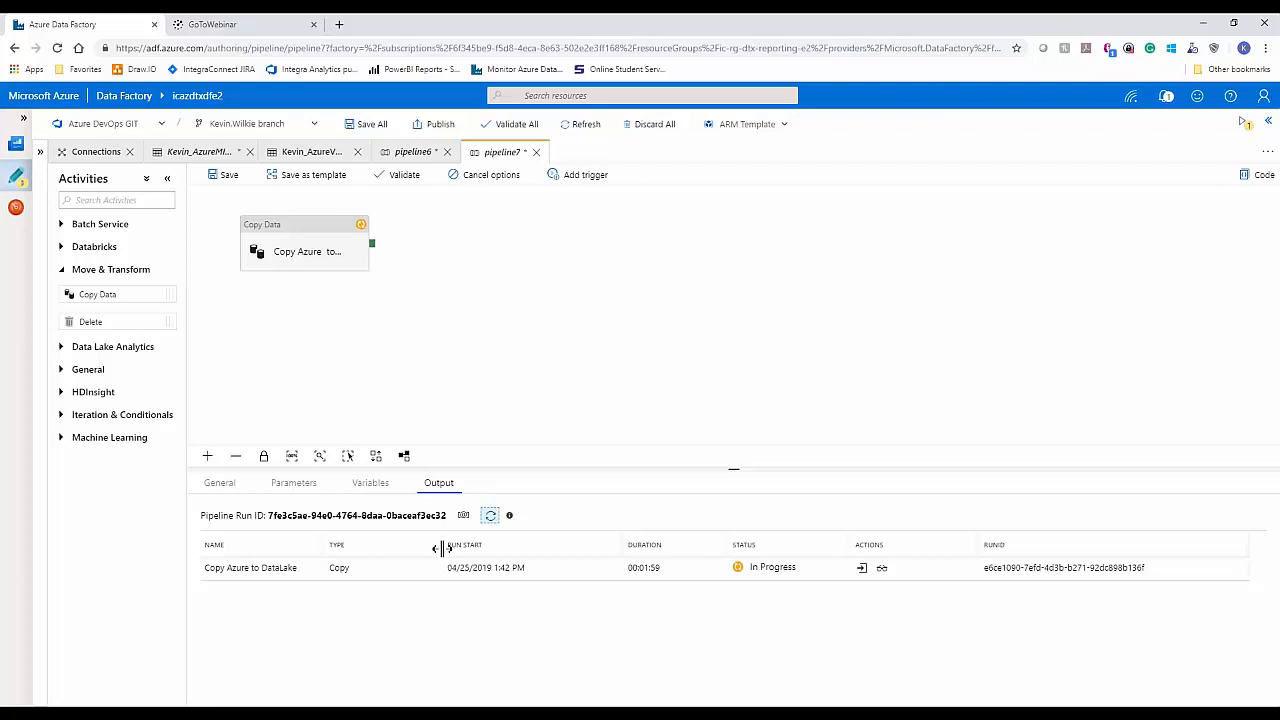
# Step: Refresh the status of pipeline7's debug run, then switch to the PowerPoint slide show describing the NPI data set
pyautogui.click(489, 516)
pyautogui.moveTo(330, 712)
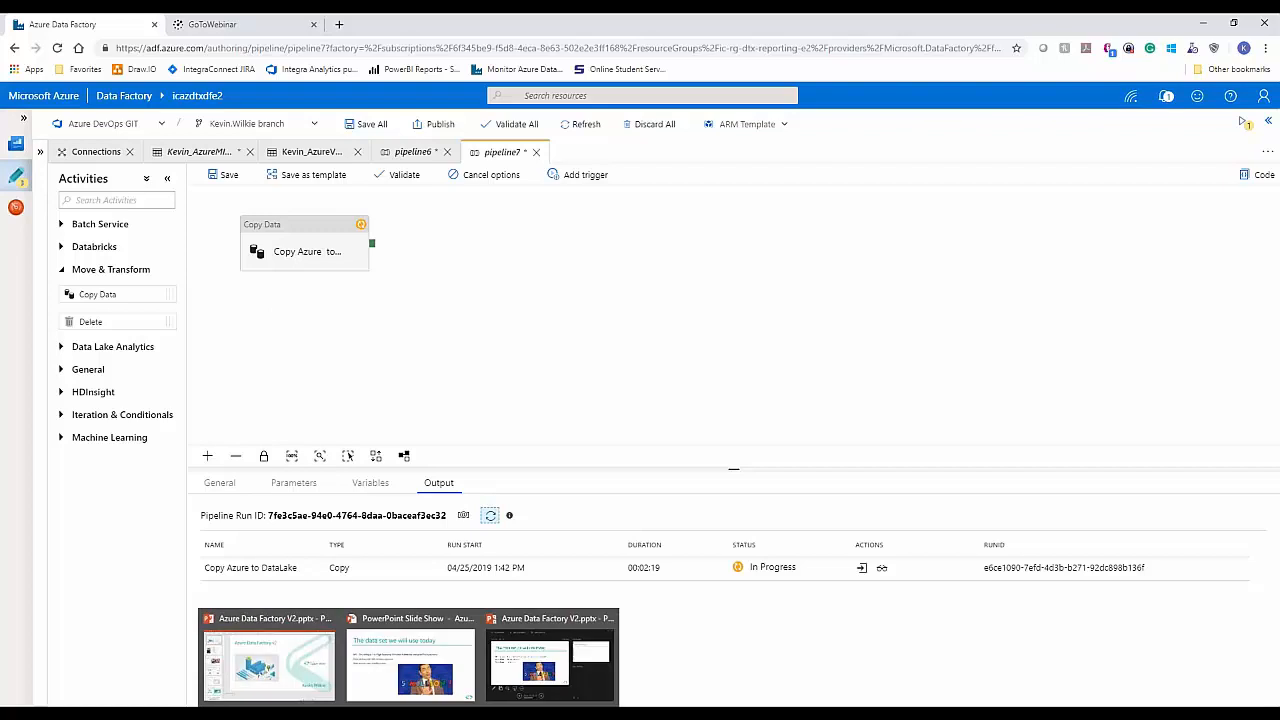
pyautogui.click(422, 683)
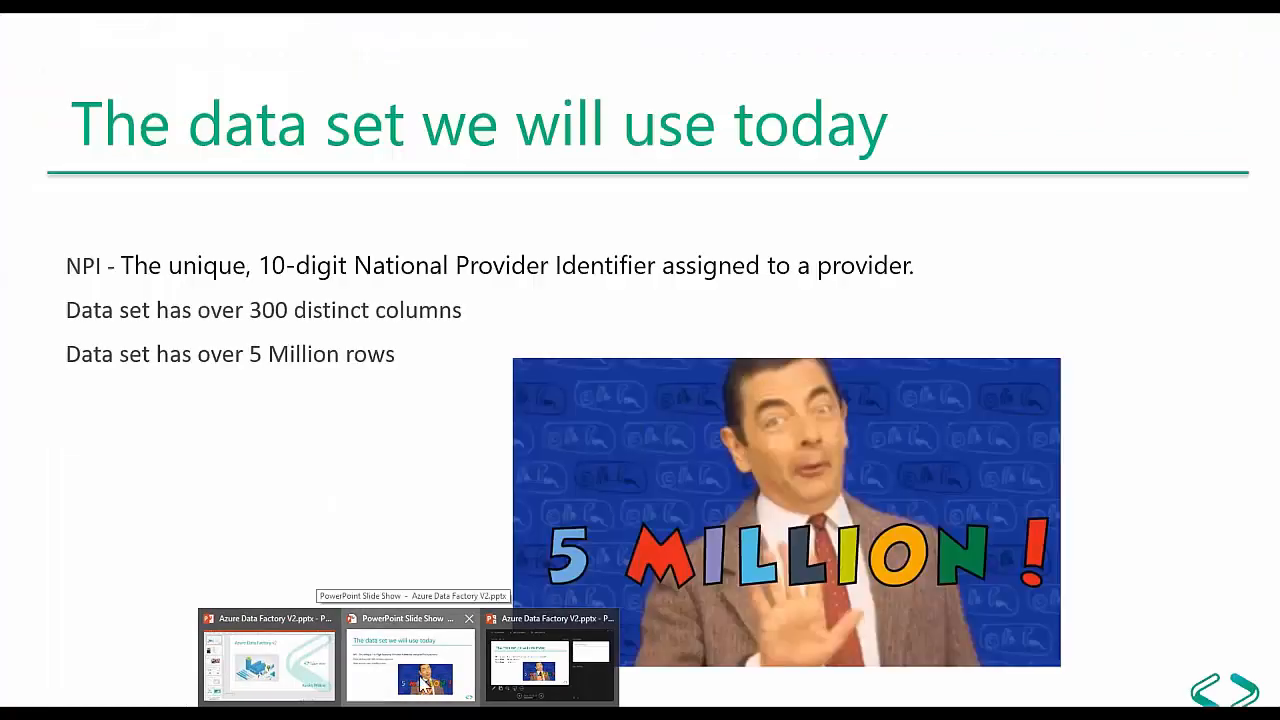